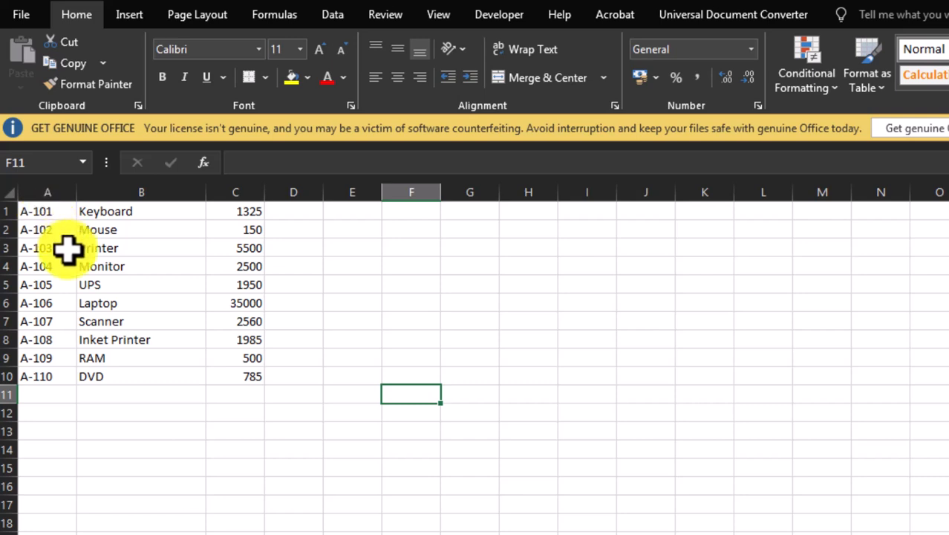
Examine the item codes, product names and prices in columns A to C of the table.
{"action": "left_click_drag", "start_coordinate": [45, 212], "coordinate": [45, 378]}
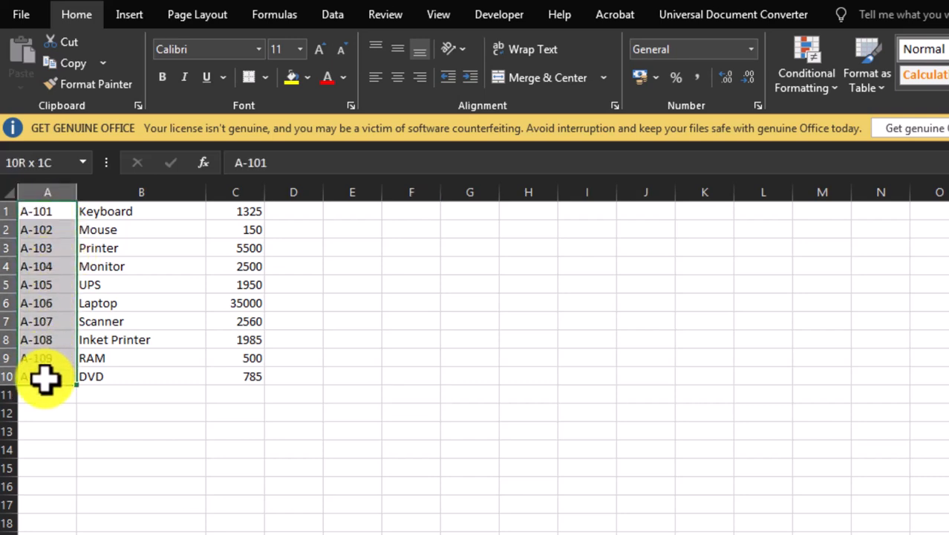
{"action": "left_click", "coordinate": [46, 214]}
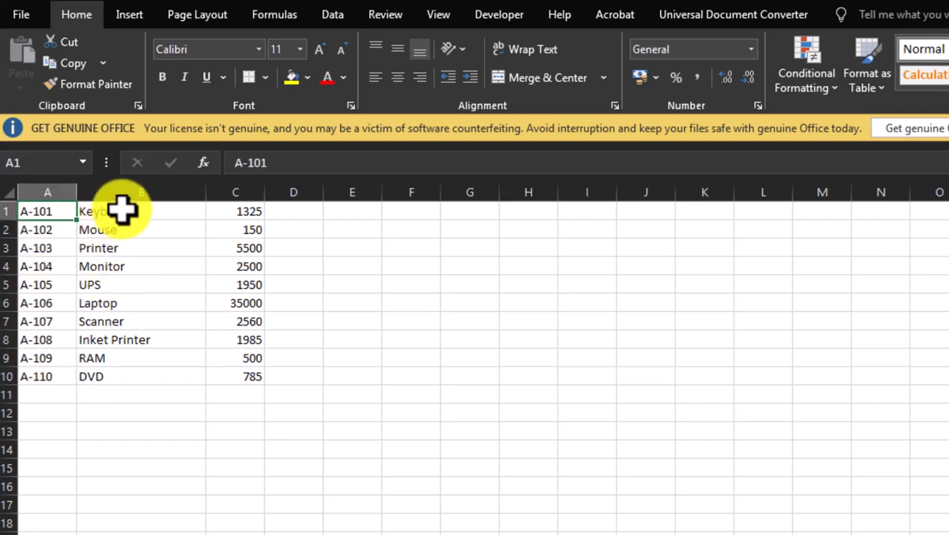
{"action": "left_click_drag", "start_coordinate": [122, 209], "coordinate": [117, 361]}
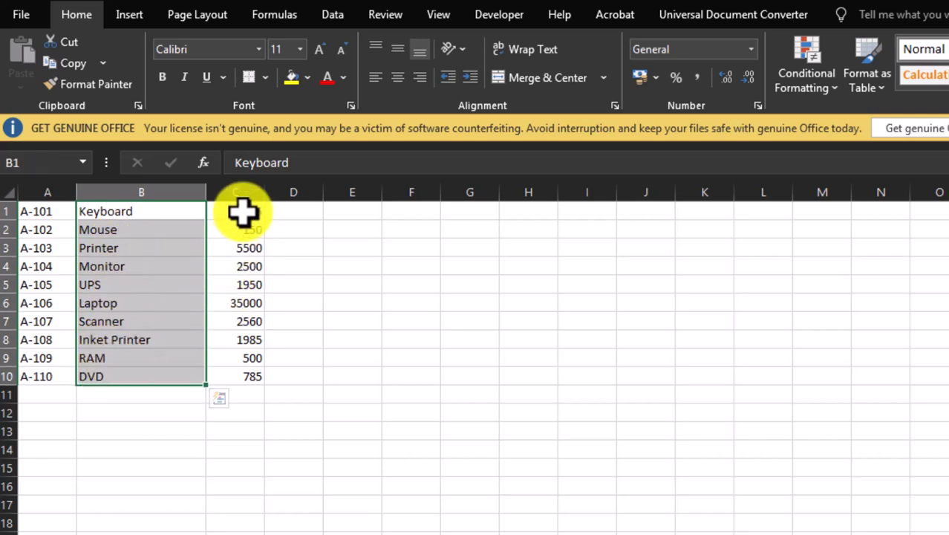
{"action": "left_click_drag", "start_coordinate": [244, 210], "coordinate": [247, 365]}
{"action": "left_click", "coordinate": [243, 377]}
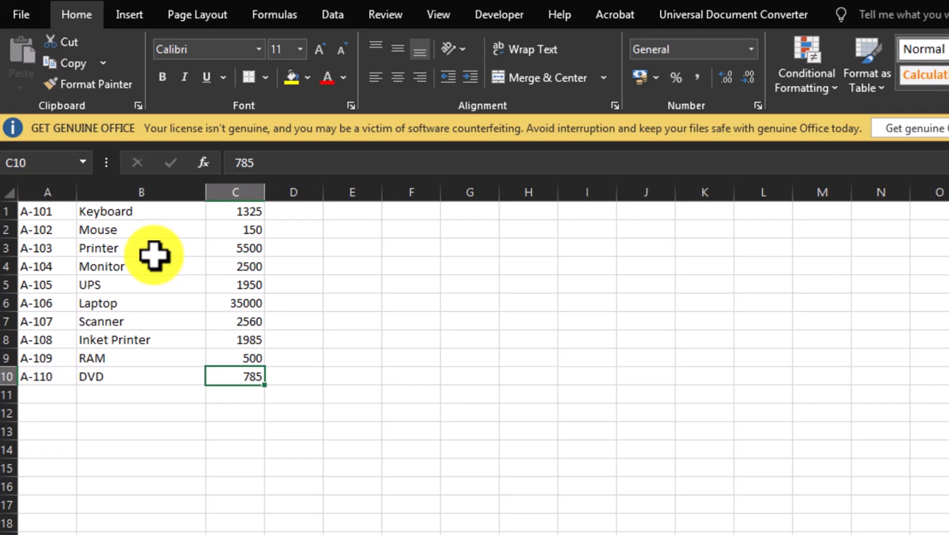
{"action": "left_click", "coordinate": [44, 212]}
{"action": "left_click_drag", "start_coordinate": [45, 212], "coordinate": [45, 381]}
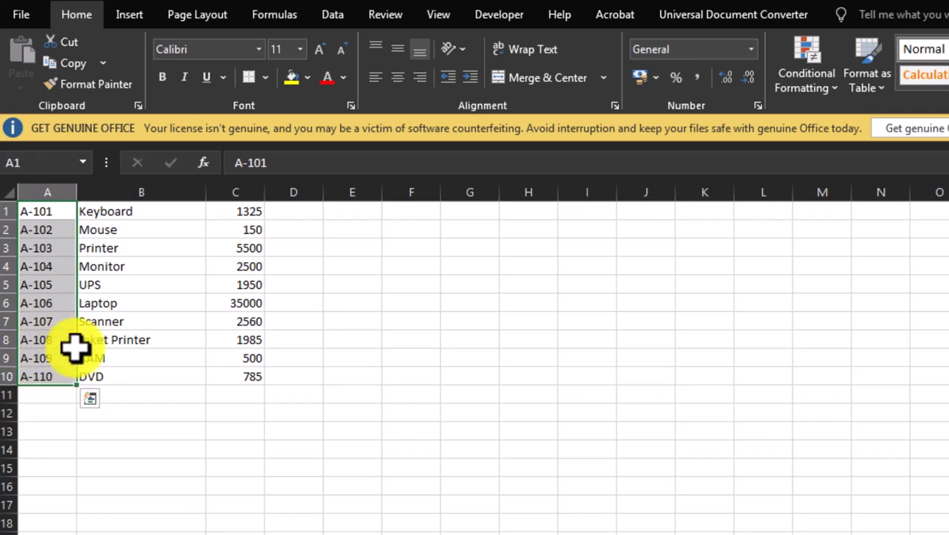
{"action": "left_click", "coordinate": [37, 248]}
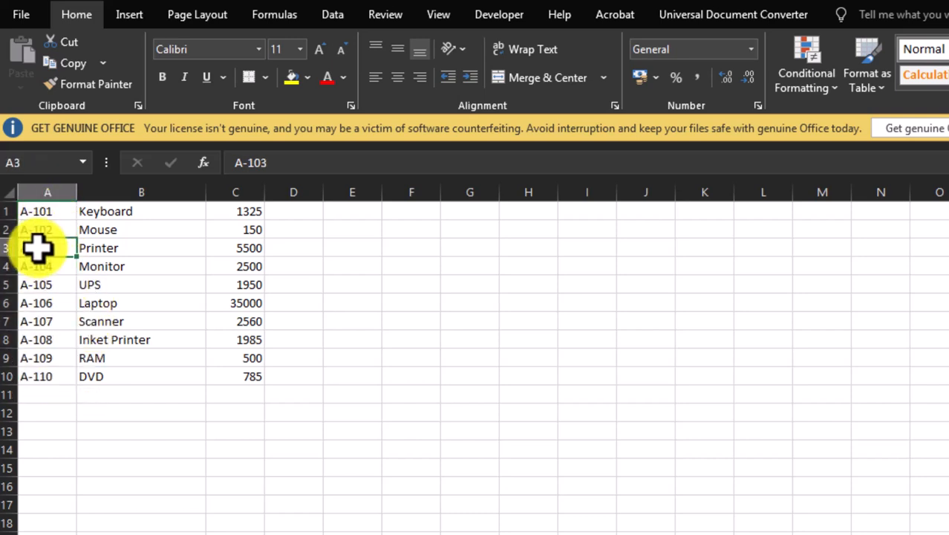
{"action": "left_click", "coordinate": [103, 250]}
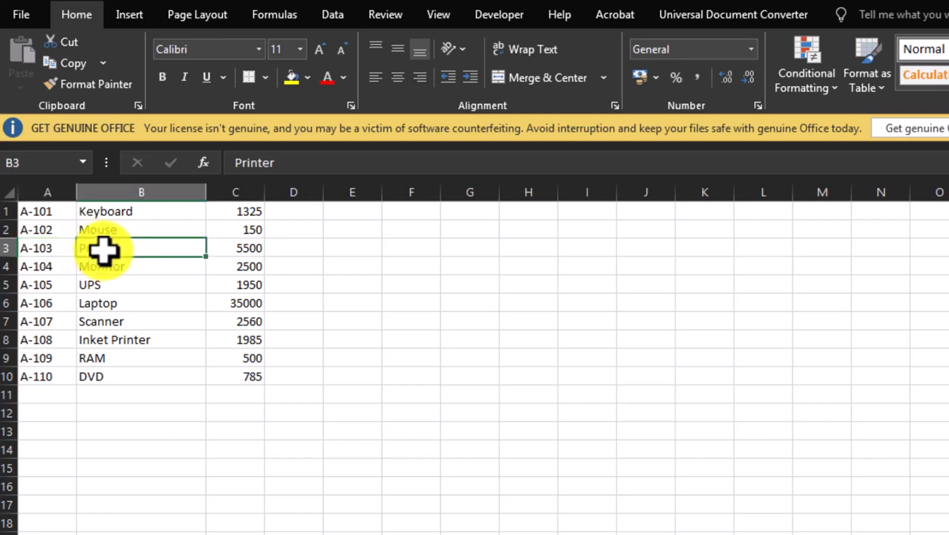
{"action": "left_click", "coordinate": [246, 251]}
{"action": "left_click", "coordinate": [110, 250]}
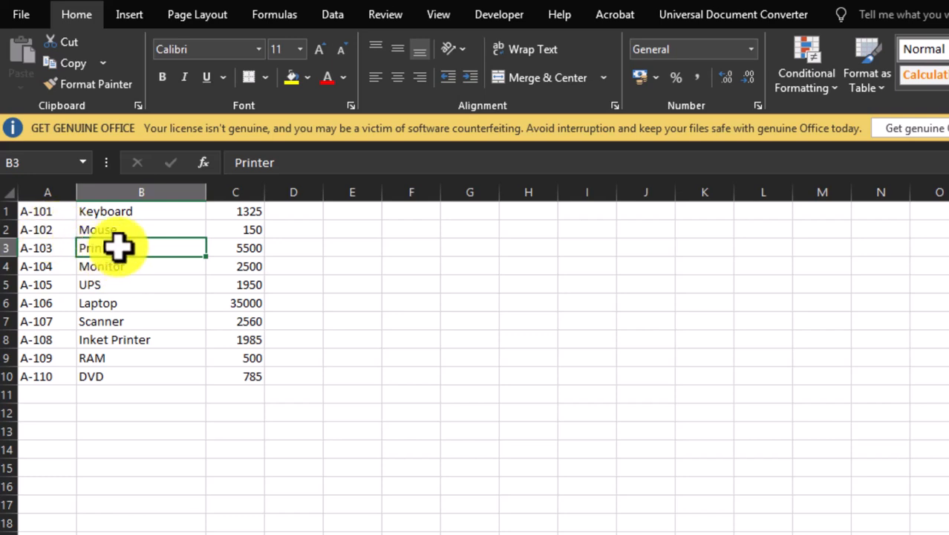
{"action": "left_click_drag", "start_coordinate": [114, 227], "coordinate": [114, 365]}
{"action": "left_click_drag", "start_coordinate": [239, 229], "coordinate": [226, 355]}
{"action": "left_click", "coordinate": [140, 263]}
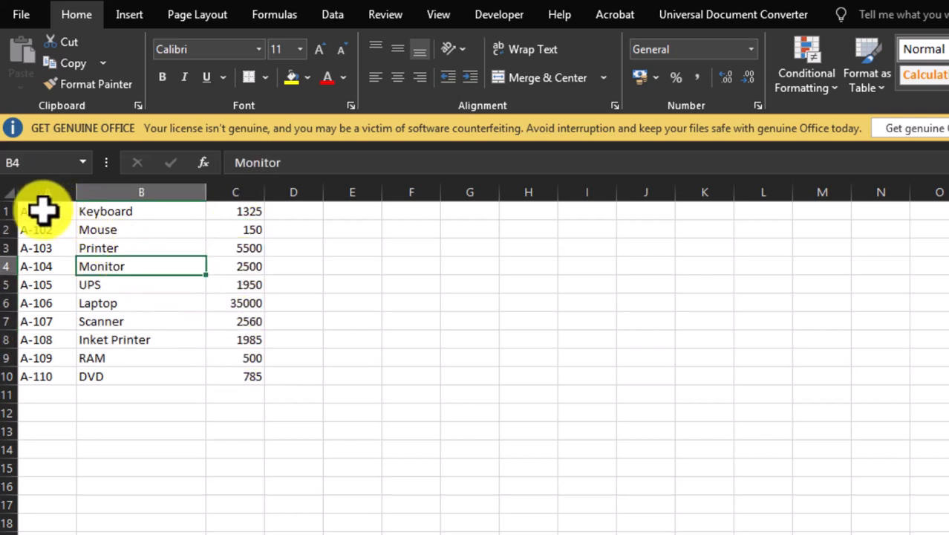
{"action": "left_click_drag", "start_coordinate": [42, 209], "coordinate": [41, 375]}
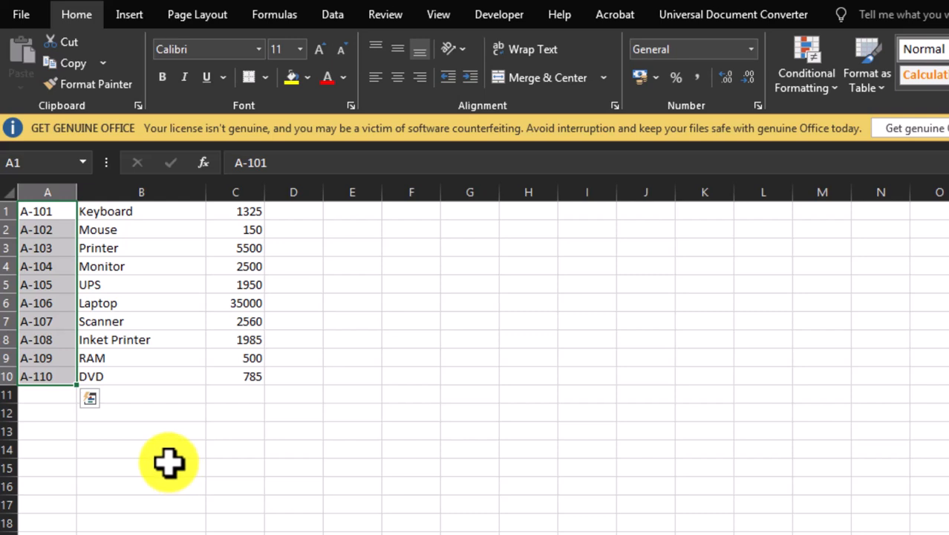
{"action": "left_click", "coordinate": [114, 243]}
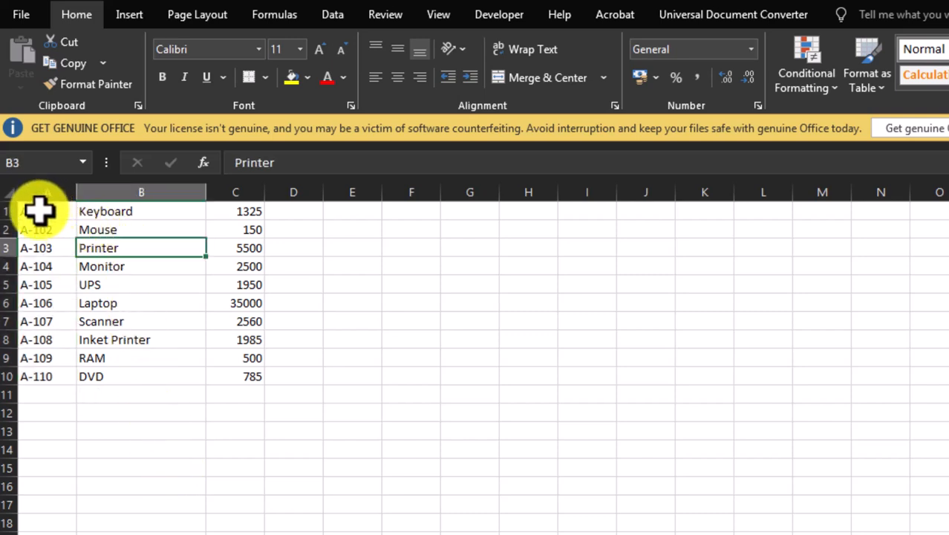
Select the whole table A1:C10 and compare the range's name with the references of its first and last cells.
{"action": "left_click_drag", "start_coordinate": [38, 212], "coordinate": [215, 361]}
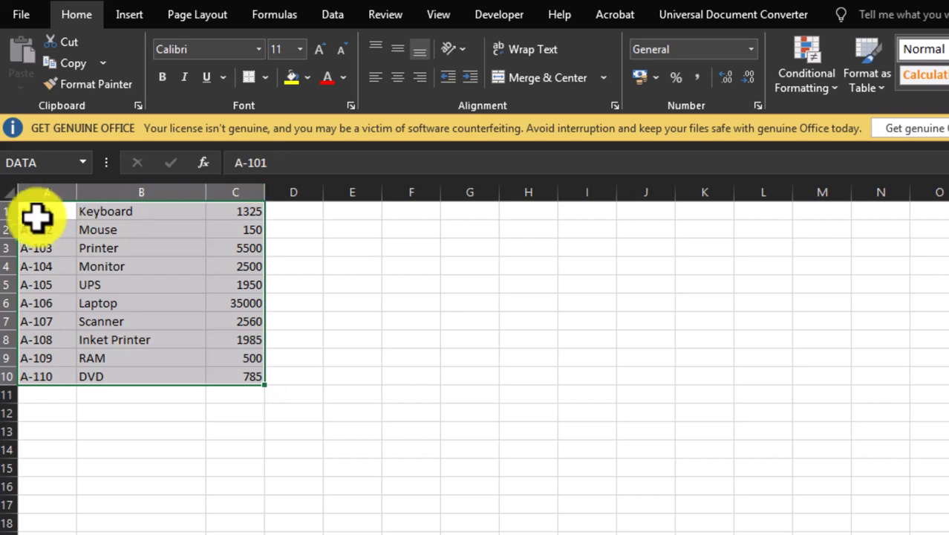
{"action": "left_click", "coordinate": [39, 211]}
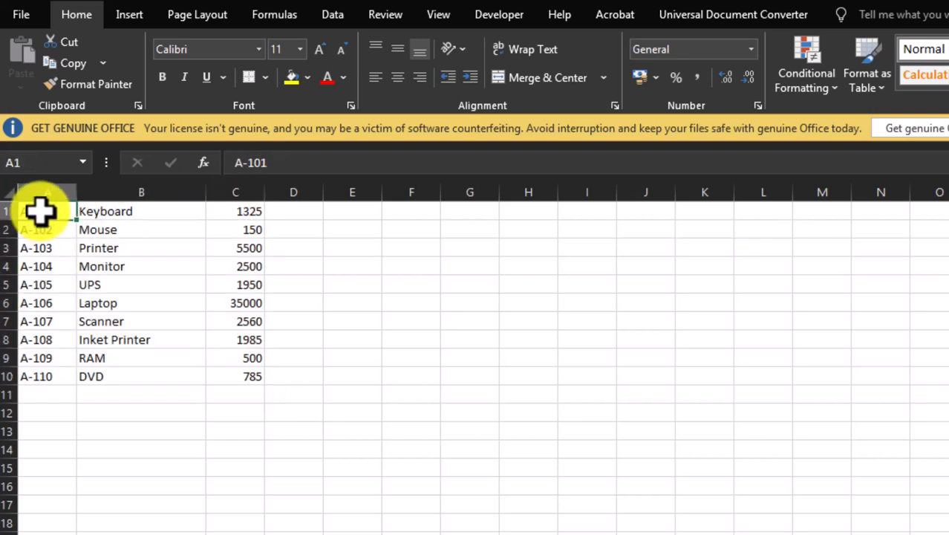
{"action": "left_click", "coordinate": [258, 387]}
{"action": "left_click", "coordinate": [251, 375]}
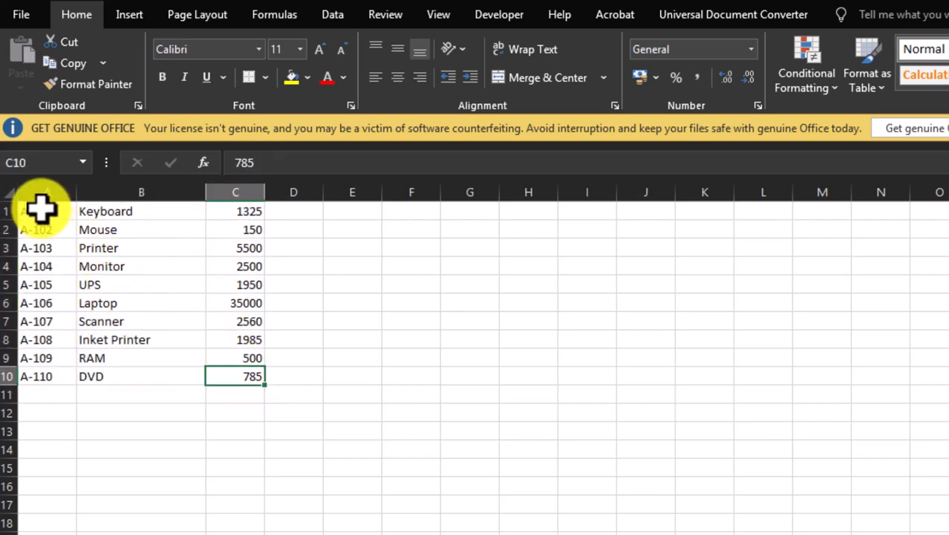
{"action": "left_click_drag", "start_coordinate": [43, 210], "coordinate": [224, 373]}
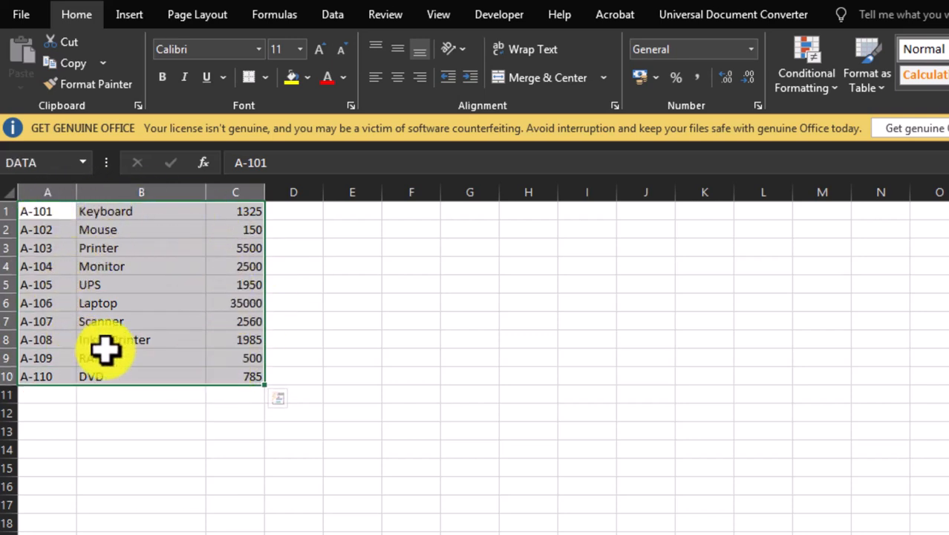
{"action": "left_click", "coordinate": [148, 357]}
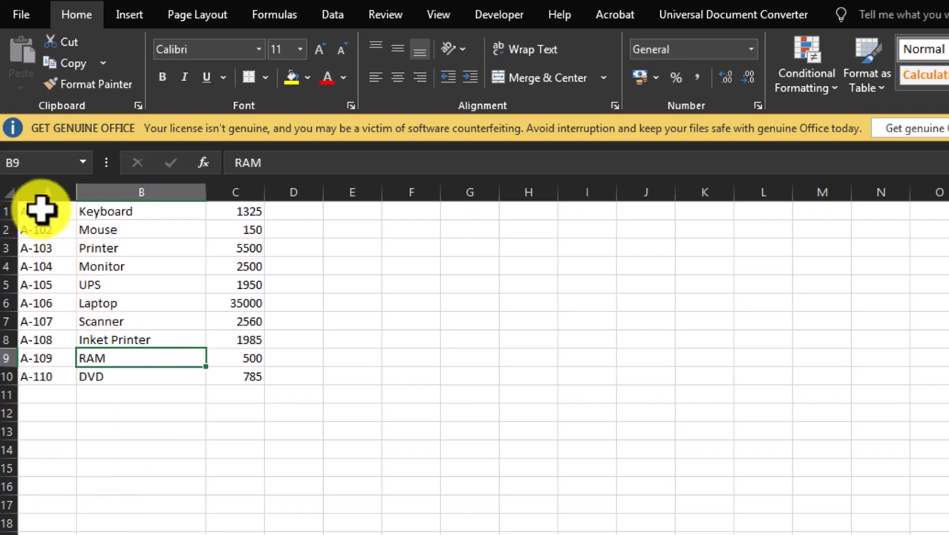
Copy the product table A1:C10 into a new blank workbook, starting at cell E3.
{"action": "left_click_drag", "start_coordinate": [41, 211], "coordinate": [236, 373]}
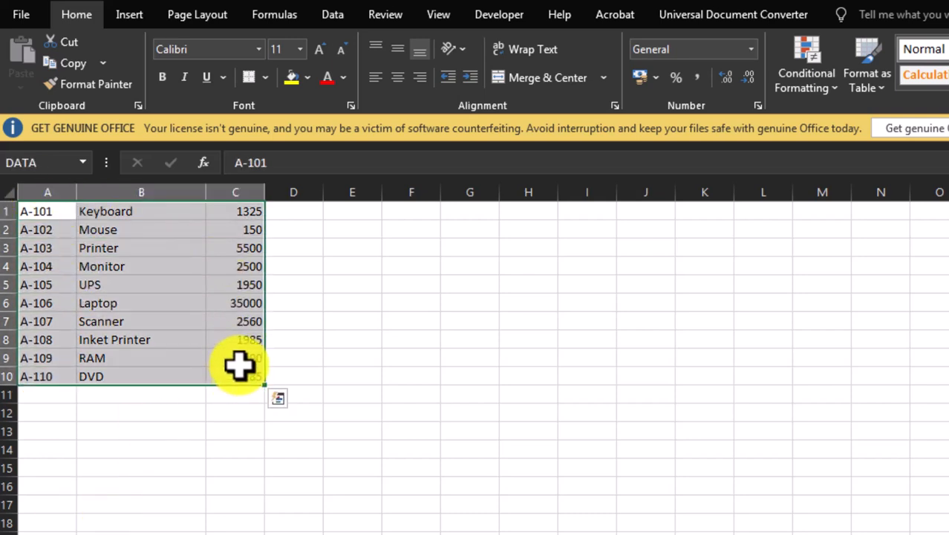
{"action": "key", "text": "ctrl+n"}
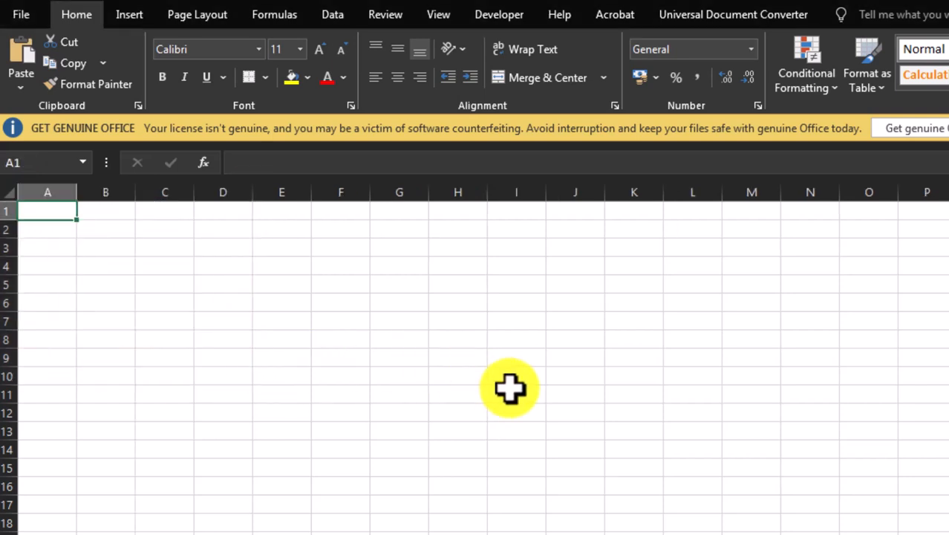
{"action": "left_click", "coordinate": [475, 369]}
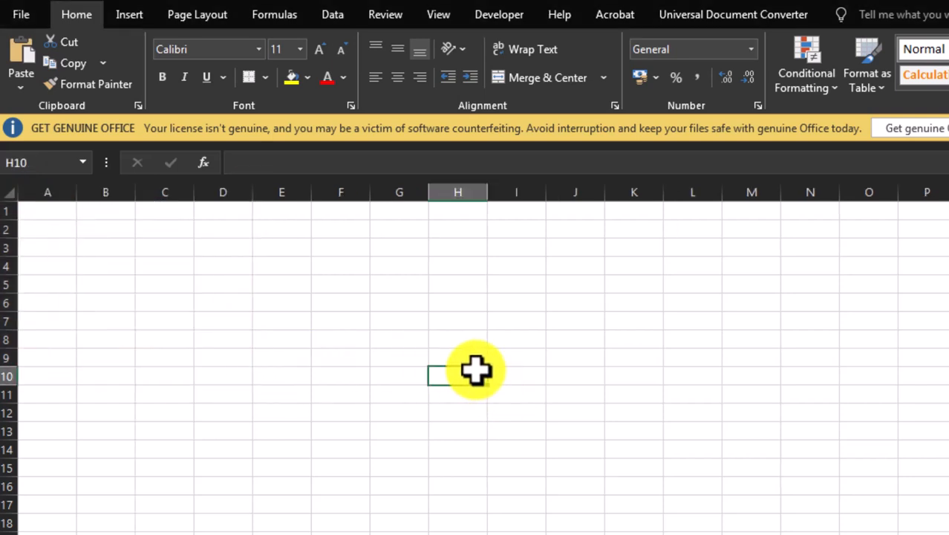
{"action": "left_click", "coordinate": [304, 249]}
{"action": "type", "text": "A-101\tKeyboard\t1325 A-102\tMouse\t150 A-103\tPrinter\t5500 A-104\tMonitor\t2500 A-105\tUPS\t1950 A-106\tLaptop\t35000 A-107\tScanner\t2560 A-108\tInket Prin\t1985 A-109\tRAM\t500 A-110\tDVD\t785"}
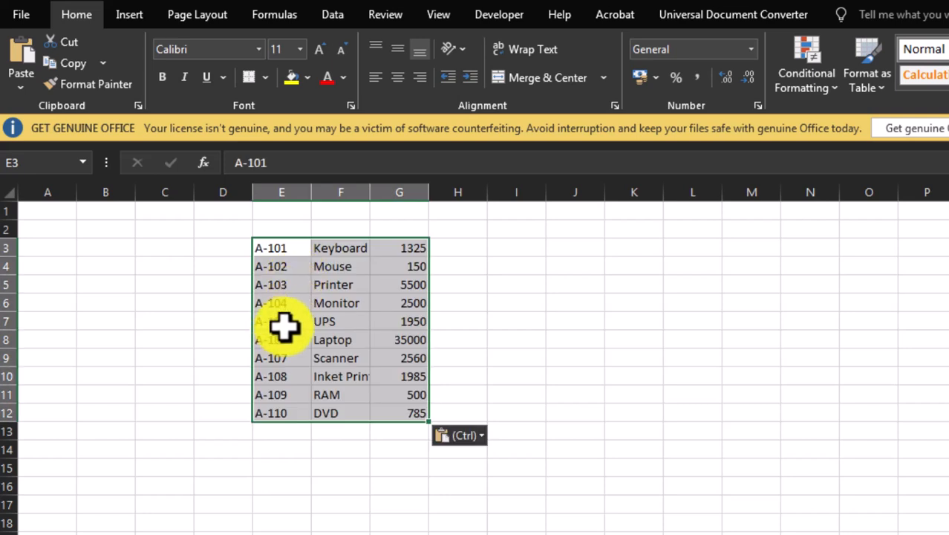
Resize column F so the full product names fit with little spare width.
{"action": "left_click", "coordinate": [335, 321]}
{"action": "left_click", "coordinate": [50, 214]}
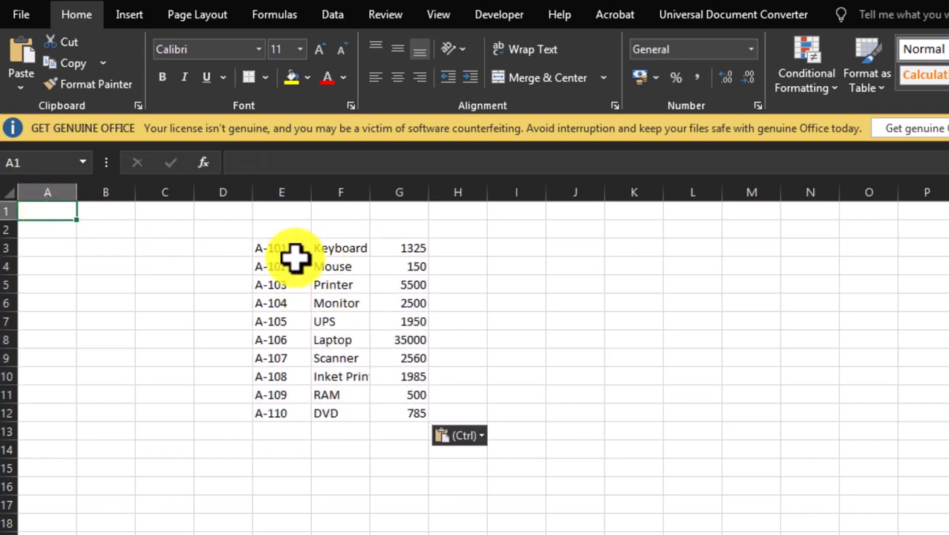
{"action": "left_click_drag", "start_coordinate": [369, 193], "coordinate": [437, 207]}
{"action": "left_click", "coordinate": [424, 299]}
{"action": "left_click", "coordinate": [269, 247]}
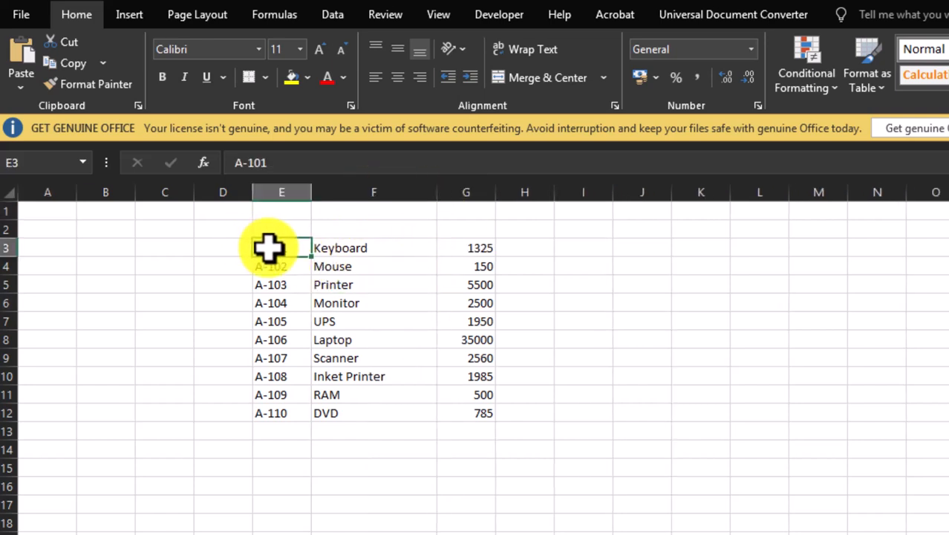
{"action": "left_click_drag", "start_coordinate": [268, 247], "coordinate": [269, 412]}
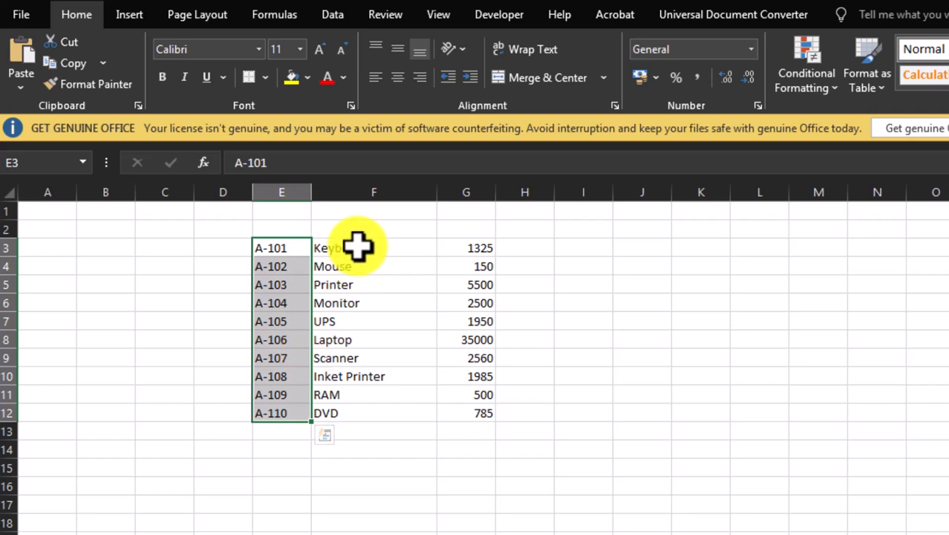
{"action": "left_click_drag", "start_coordinate": [358, 247], "coordinate": [350, 413]}
{"action": "left_click_drag", "start_coordinate": [469, 245], "coordinate": [457, 416]}
{"action": "left_click_drag", "start_coordinate": [435, 193], "coordinate": [398, 193]}
{"action": "left_click", "coordinate": [430, 258]}
Name the product table range E3:G12 Data.
{"action": "left_click_drag", "start_coordinate": [271, 246], "coordinate": [415, 416]}
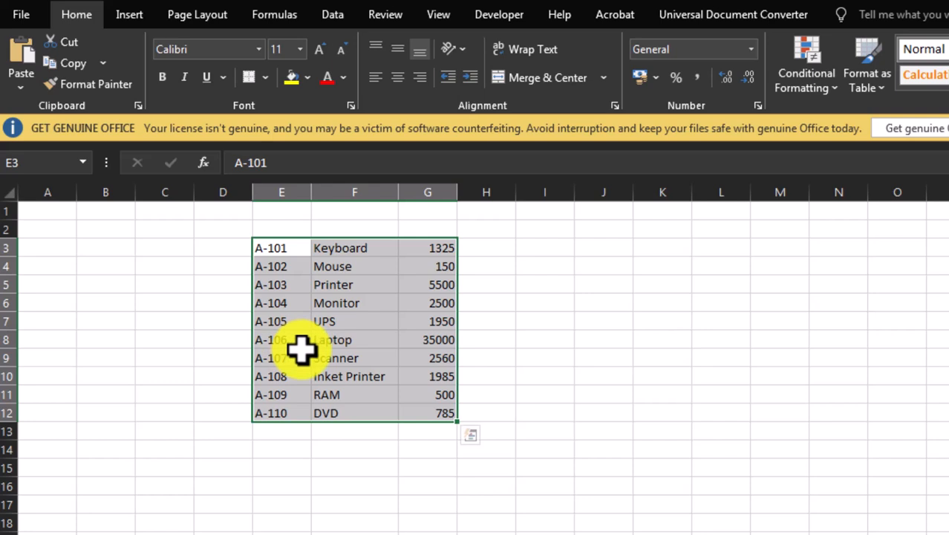
{"action": "left_click", "coordinate": [275, 251]}
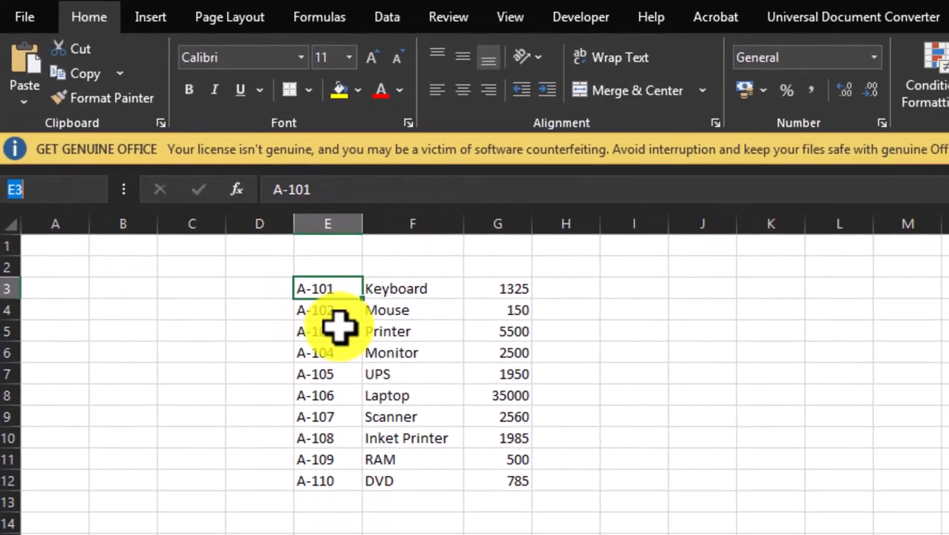
{"action": "left_click", "coordinate": [349, 378]}
{"action": "left_click_drag", "start_coordinate": [364, 328], "coordinate": [581, 353]}
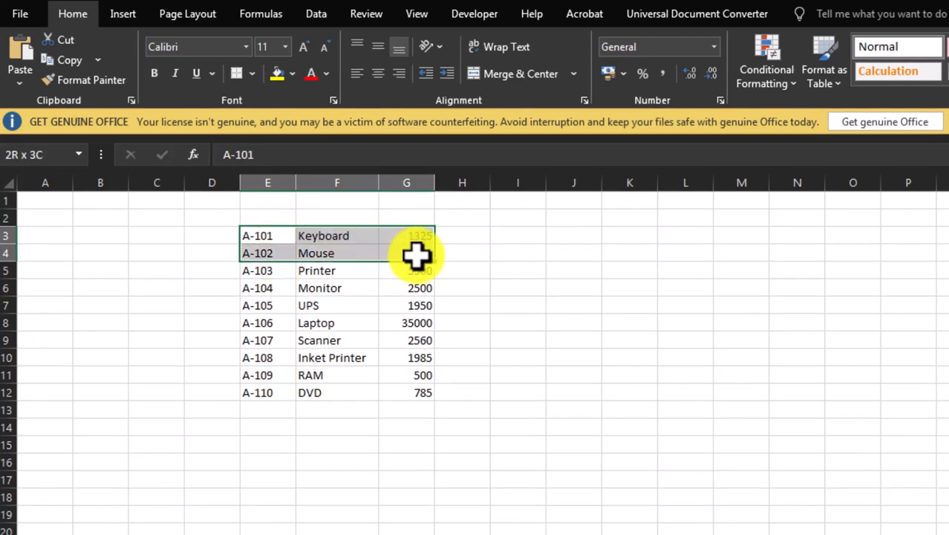
{"action": "left_click_drag", "start_coordinate": [416, 254], "coordinate": [402, 388]}
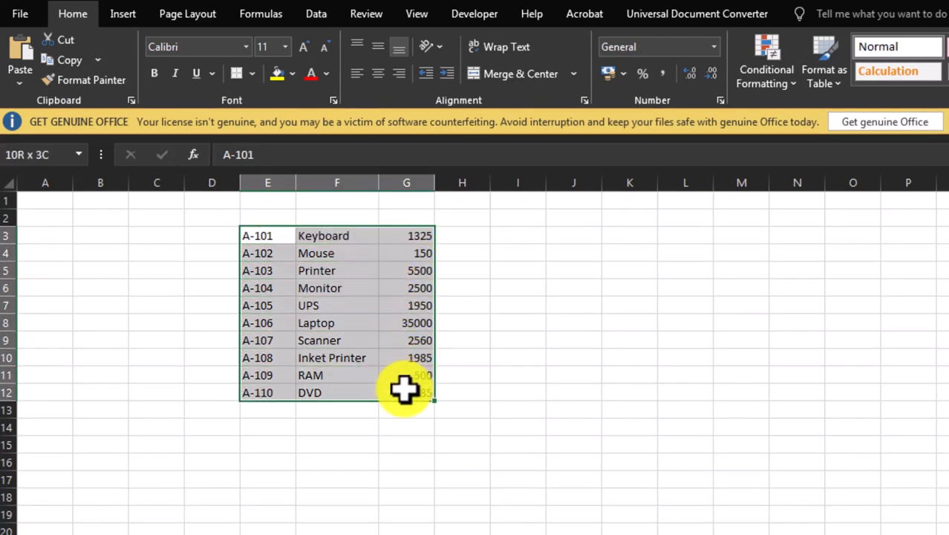
{"action": "left_click", "coordinate": [35, 155]}
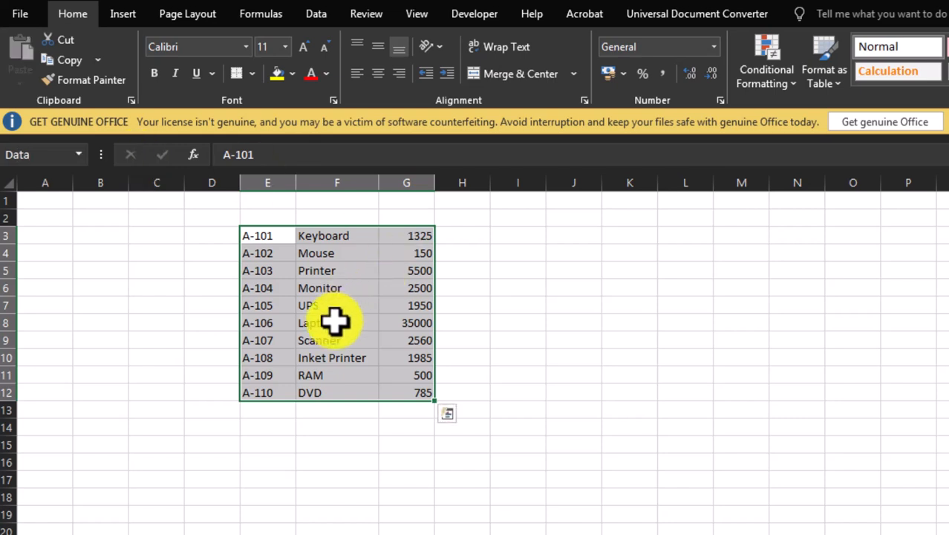
Check the name shown for the partial selection E3:G9 and for the full table E3:G12.
{"action": "left_click", "coordinate": [289, 335]}
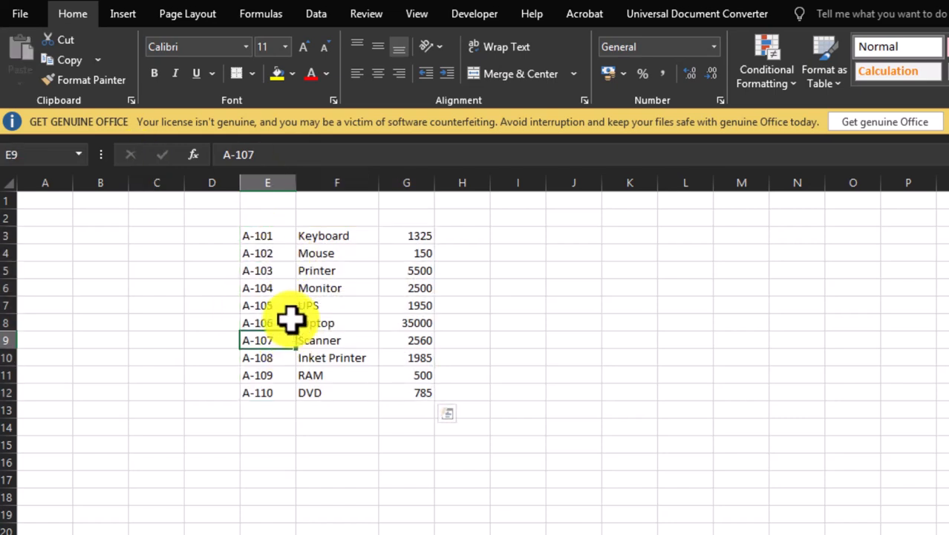
{"action": "left_click_drag", "start_coordinate": [256, 235], "coordinate": [404, 340]}
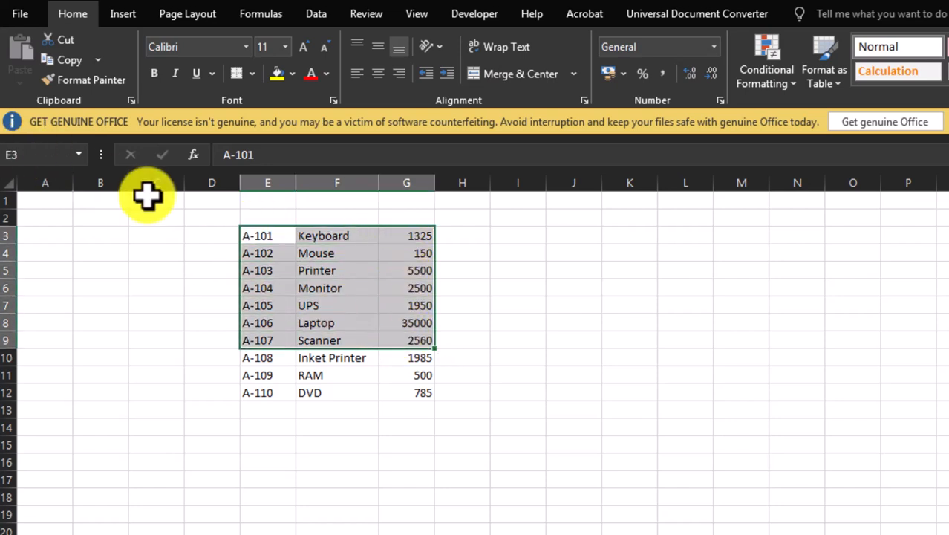
{"action": "key", "text": "shift+Down"}
{"action": "key", "text": "shift+Down"}
{"action": "key", "text": "shift+Down"}
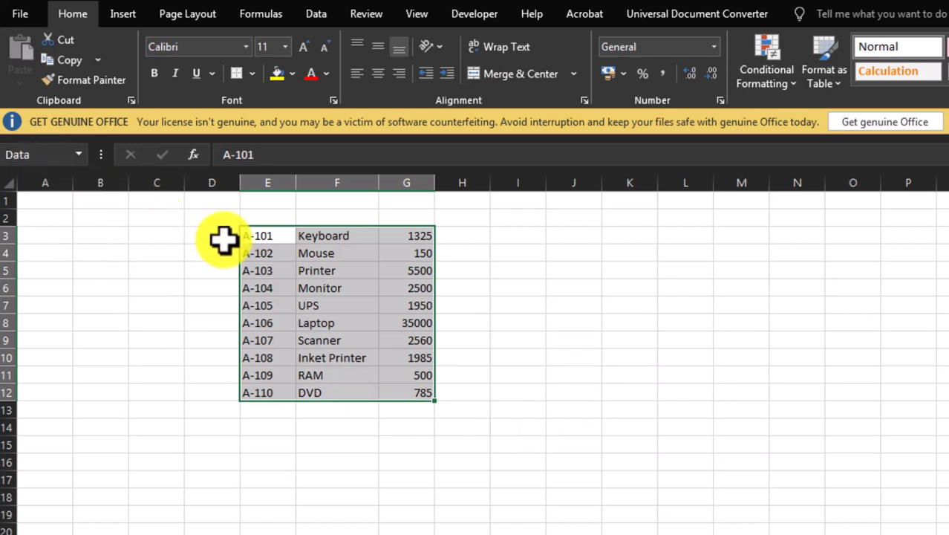
{"action": "left_click", "coordinate": [36, 156]}
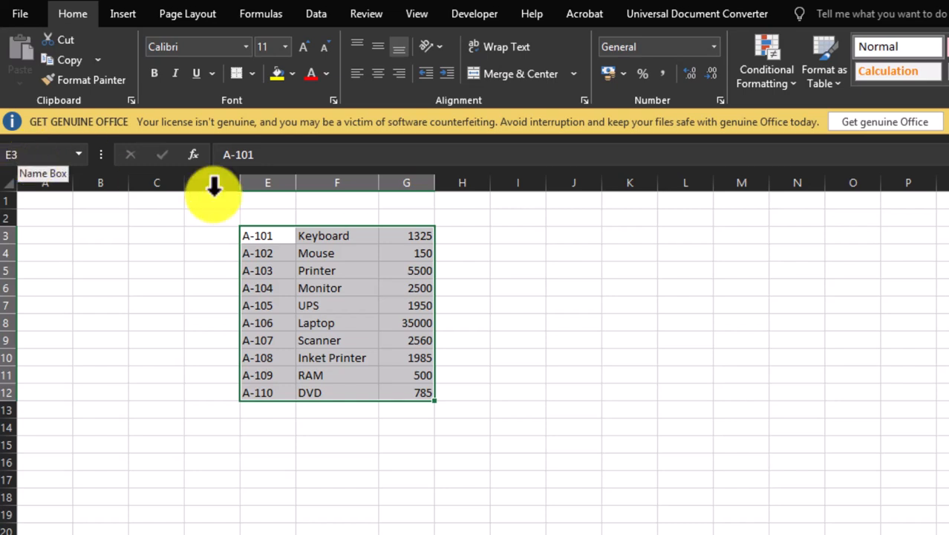
{"action": "key", "text": "Return"}
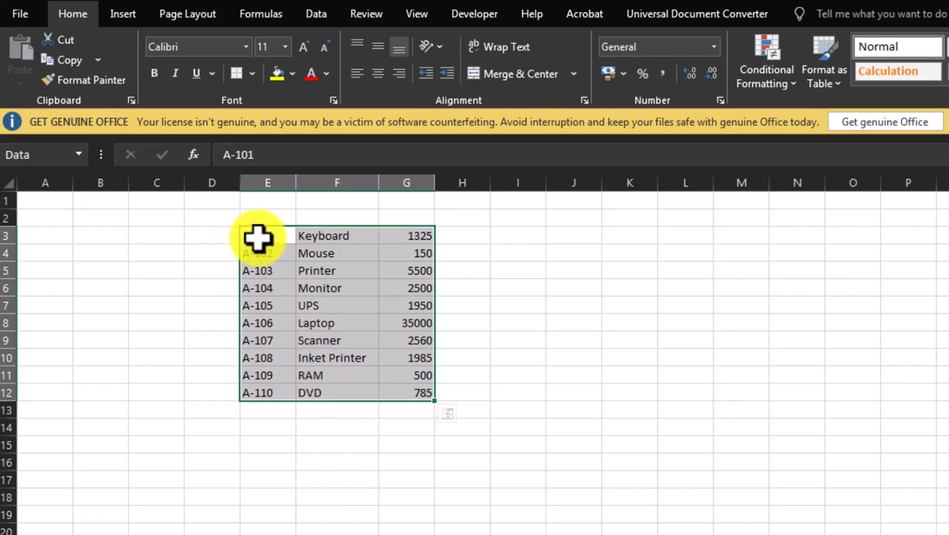
{"action": "left_click_drag", "start_coordinate": [256, 237], "coordinate": [420, 393]}
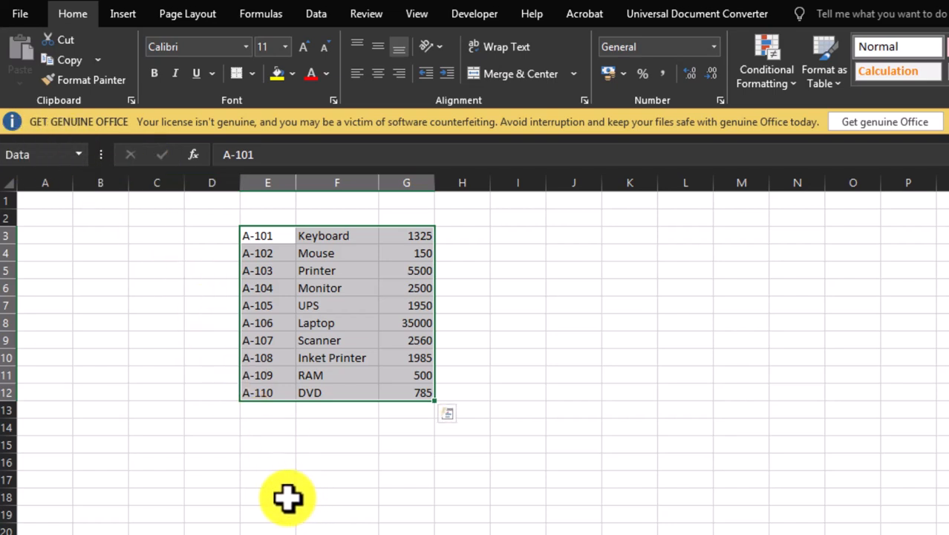
{"action": "left_click", "coordinate": [80, 156]}
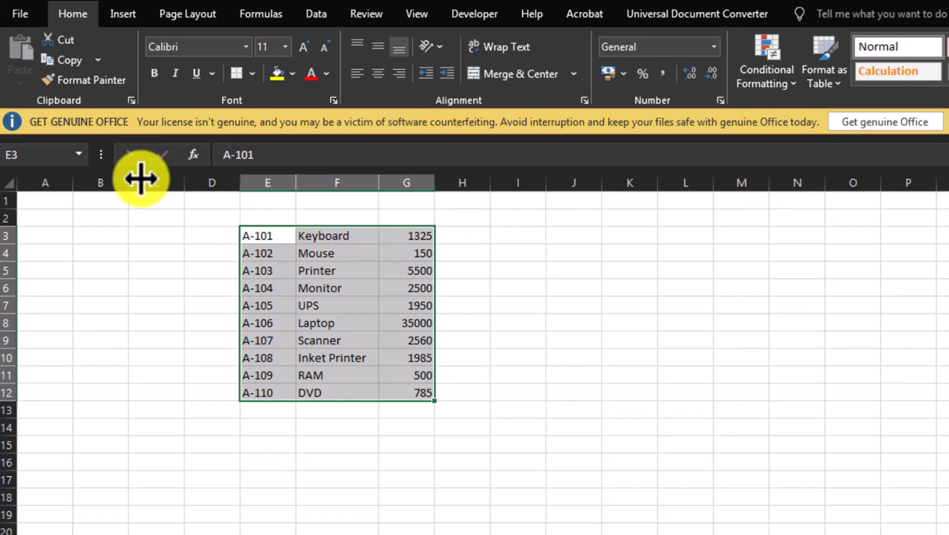
Select the product table E3:G12 again to check its assigned name.
{"action": "left_click", "coordinate": [288, 357]}
{"action": "left_click_drag", "start_coordinate": [267, 237], "coordinate": [391, 398]}
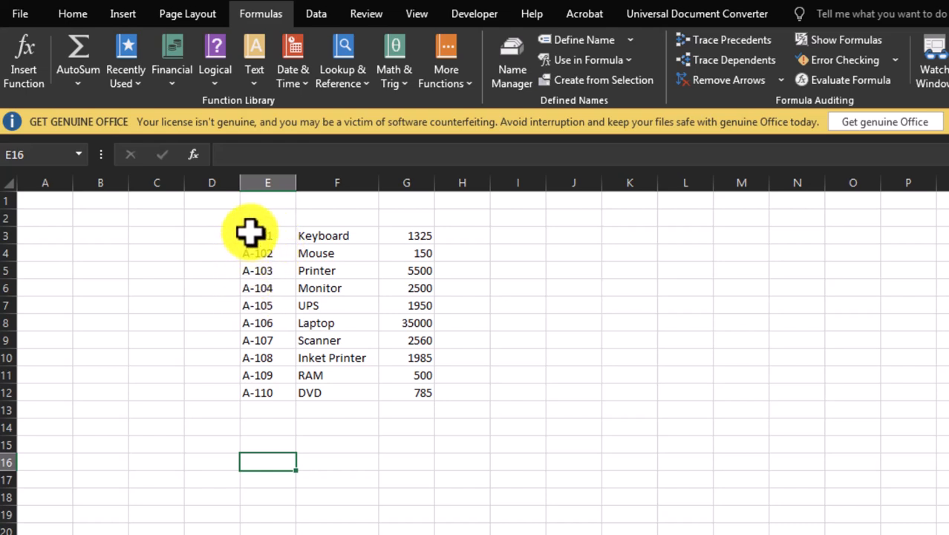
{"action": "left_click_drag", "start_coordinate": [255, 237], "coordinate": [384, 392]}
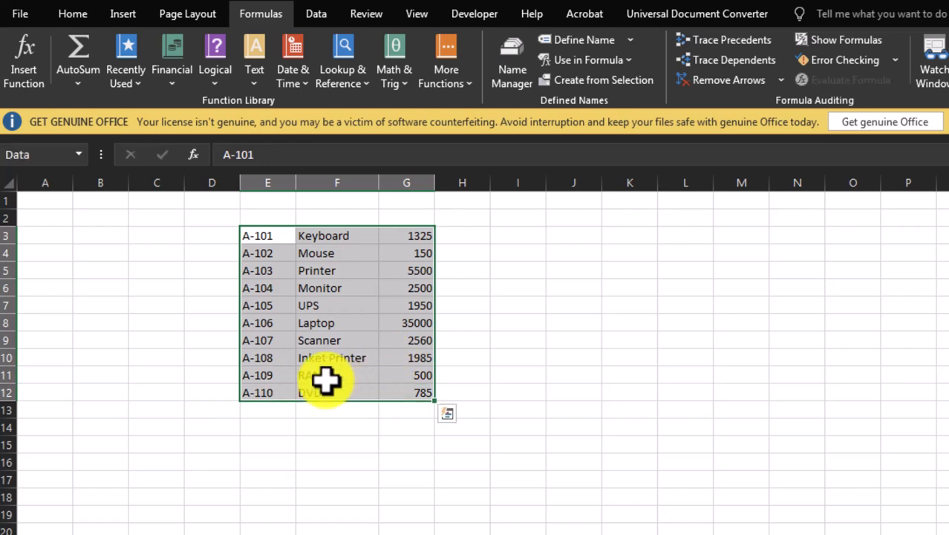
{"action": "left_click", "coordinate": [74, 14]}
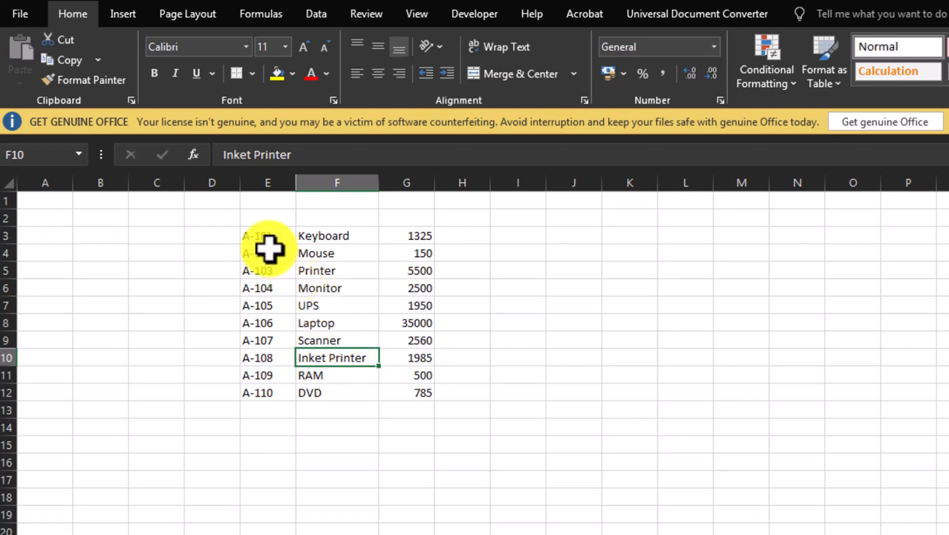
Review the definition and referenced range of the name Data in the Name Manager, leaving it unedited.
{"action": "left_click_drag", "start_coordinate": [267, 236], "coordinate": [407, 392]}
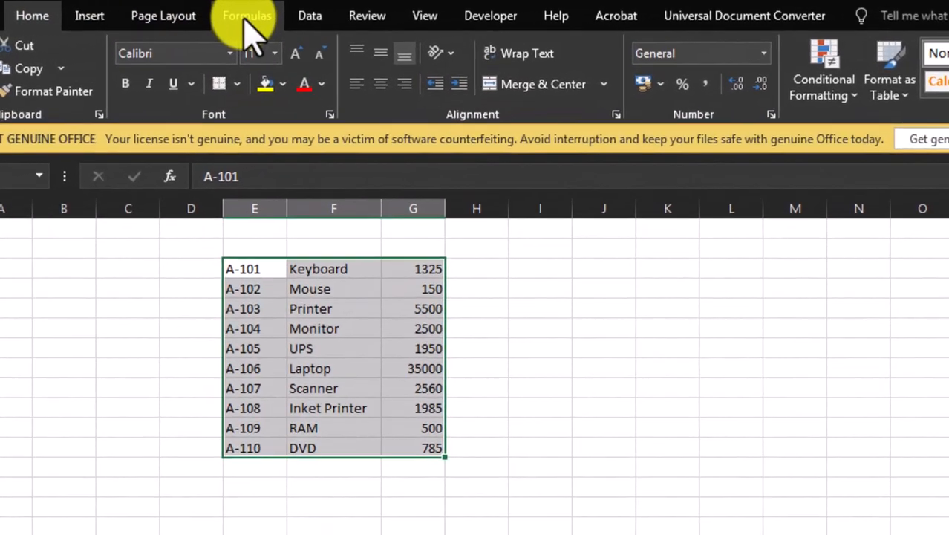
{"action": "left_click", "coordinate": [315, 22]}
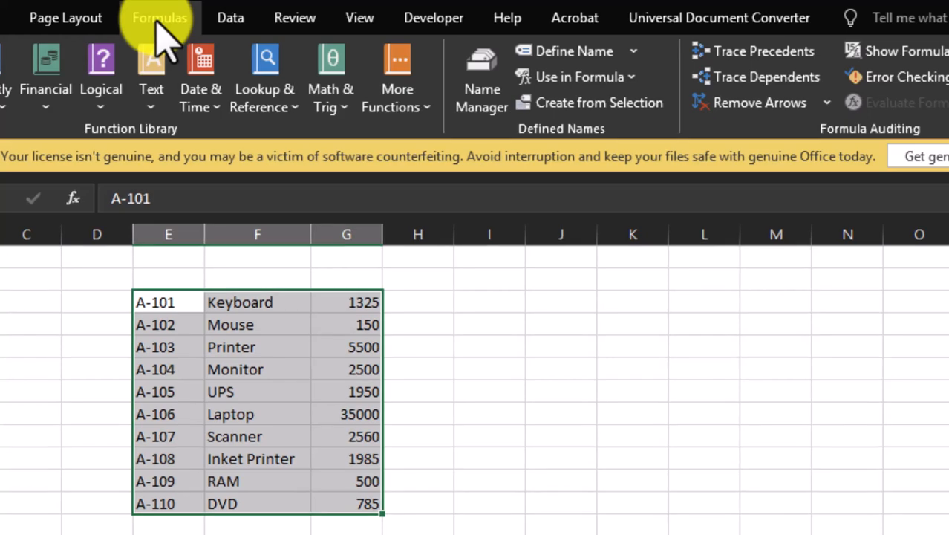
{"action": "left_click", "coordinate": [487, 115]}
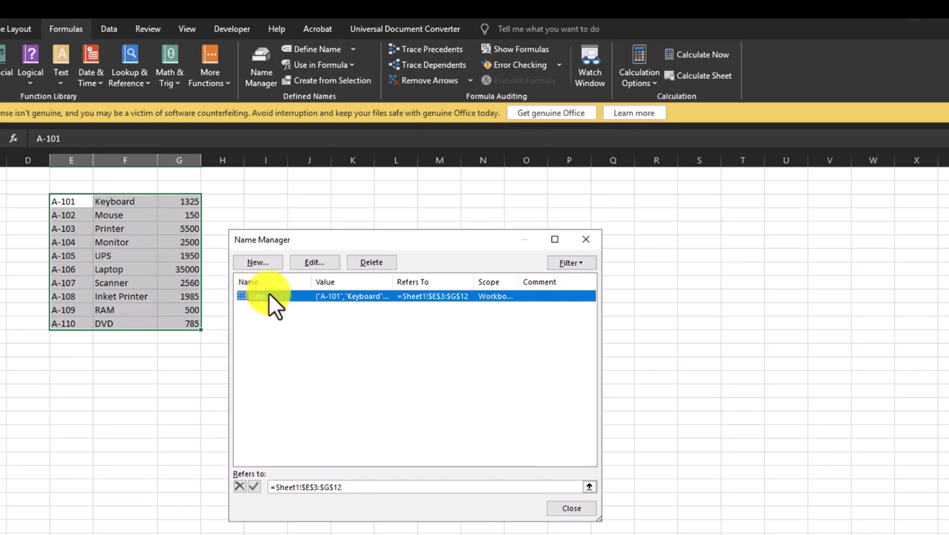
{"action": "left_click", "coordinate": [319, 261]}
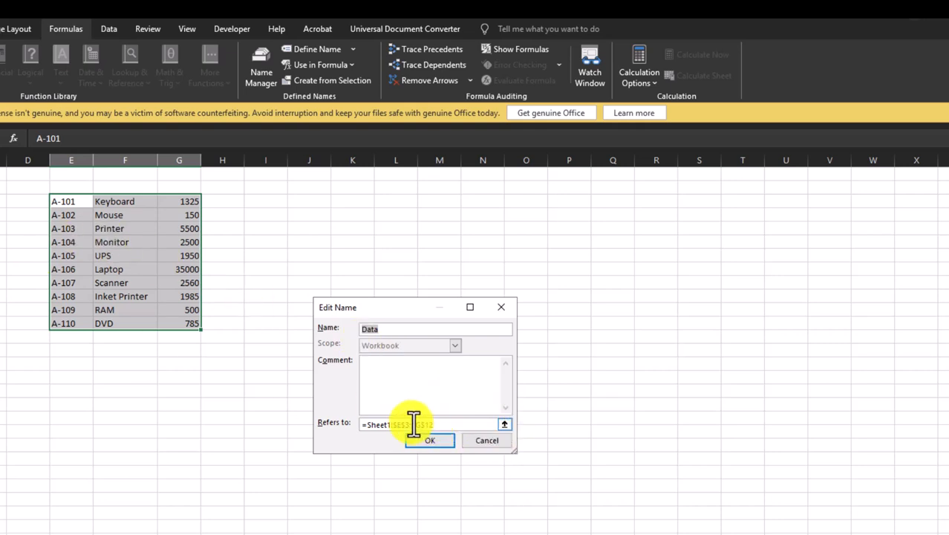
{"action": "left_click", "coordinate": [482, 439]}
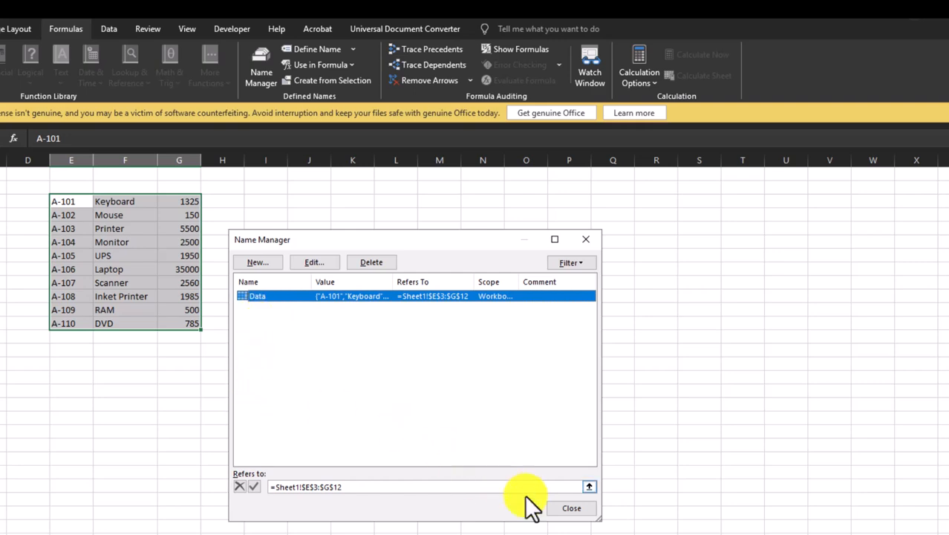
{"action": "left_click", "coordinate": [581, 513]}
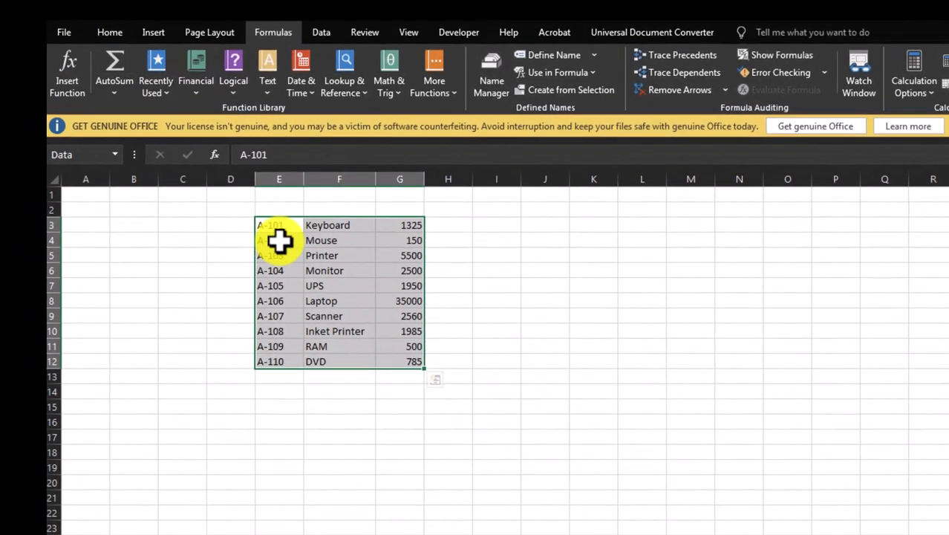
Review the workbook's list of defined names in the Name Manager and close it.
{"action": "left_click", "coordinate": [87, 228]}
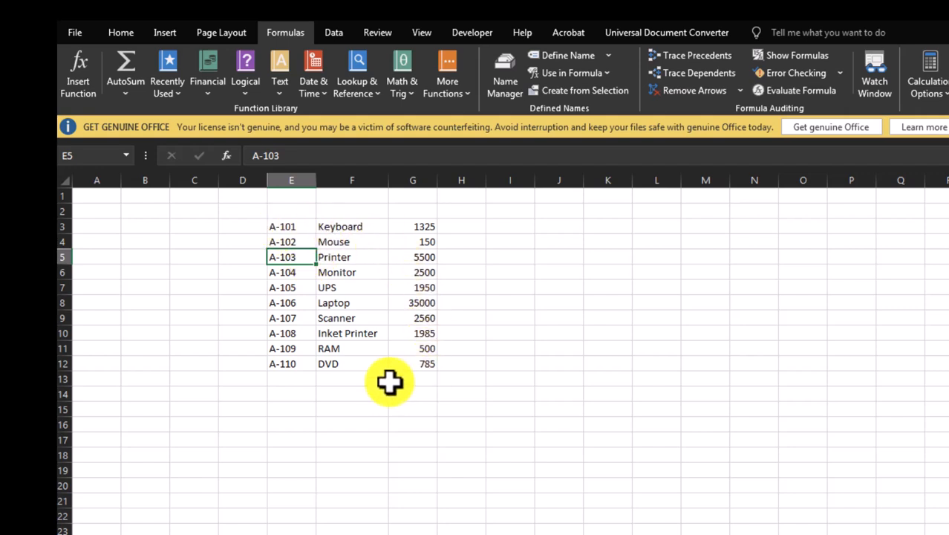
{"action": "left_click", "coordinate": [121, 34]}
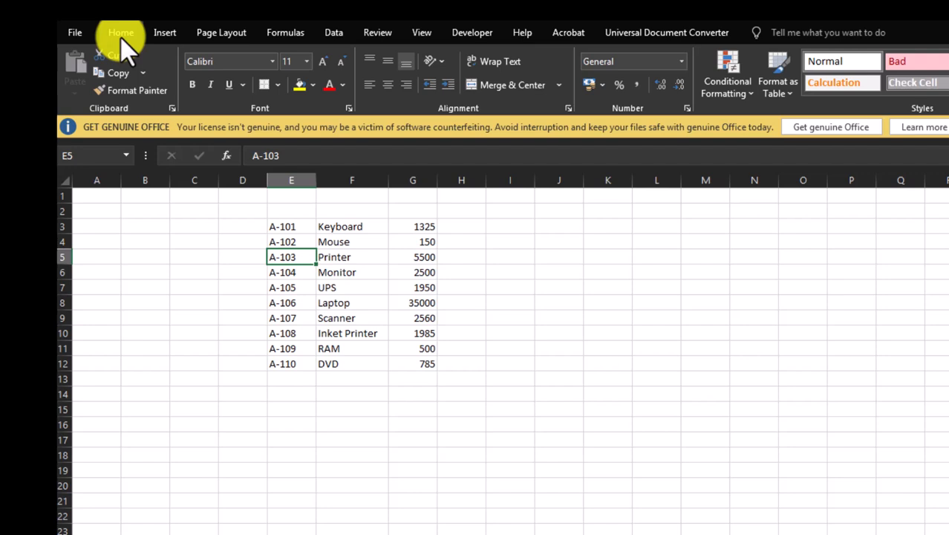
{"action": "left_click", "coordinate": [286, 35]}
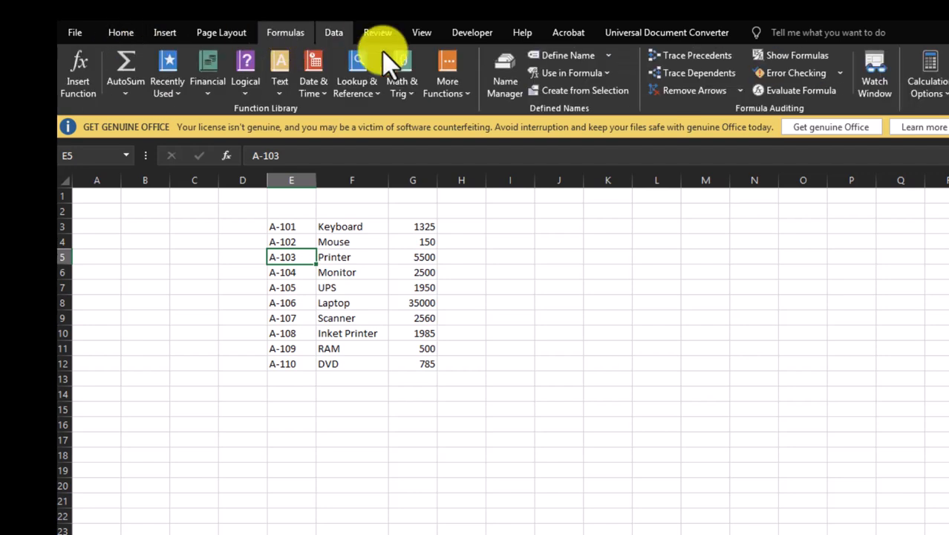
{"action": "left_click", "coordinate": [500, 95]}
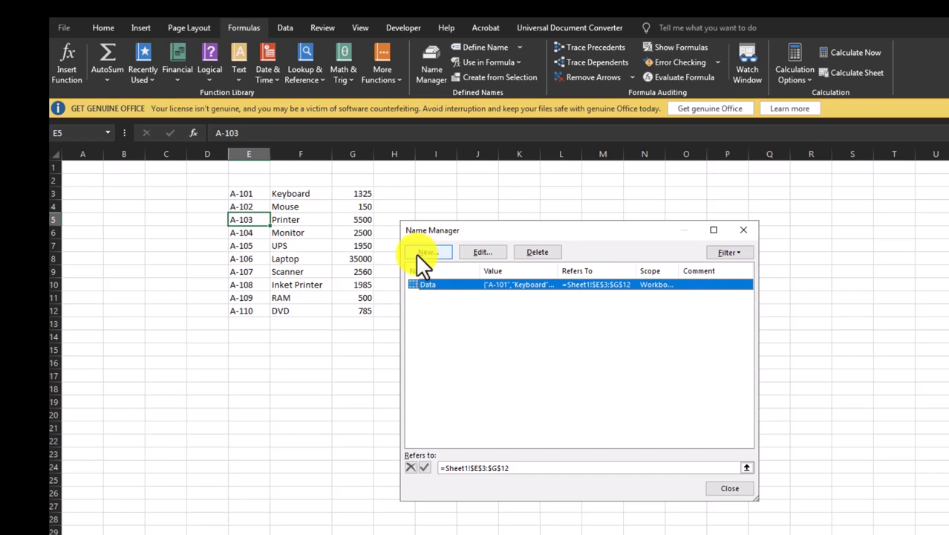
{"action": "left_click", "coordinate": [724, 490]}
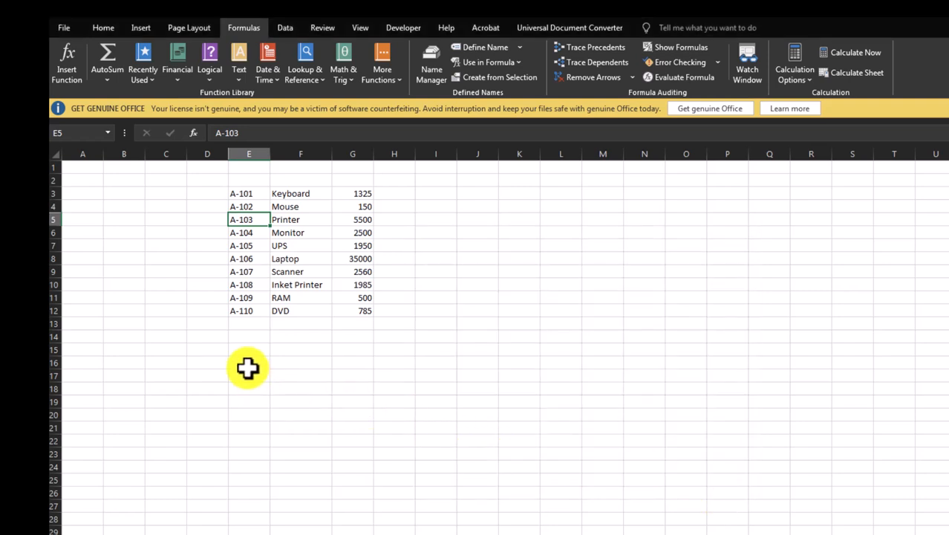
Examine the table's code, product and price columns by selecting rows 3 to 12 of each one in turn.
{"action": "left_click", "coordinate": [248, 365]}
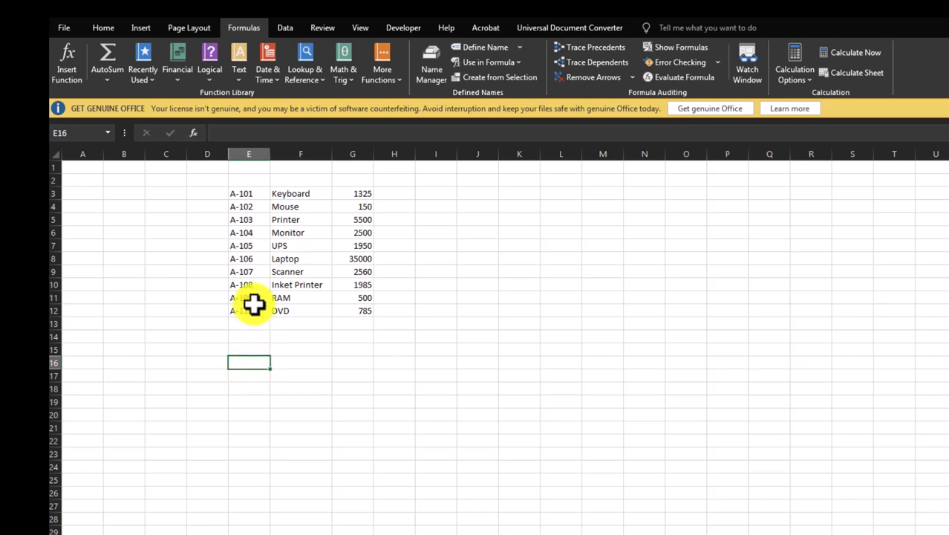
{"action": "left_click_drag", "start_coordinate": [242, 199], "coordinate": [238, 313]}
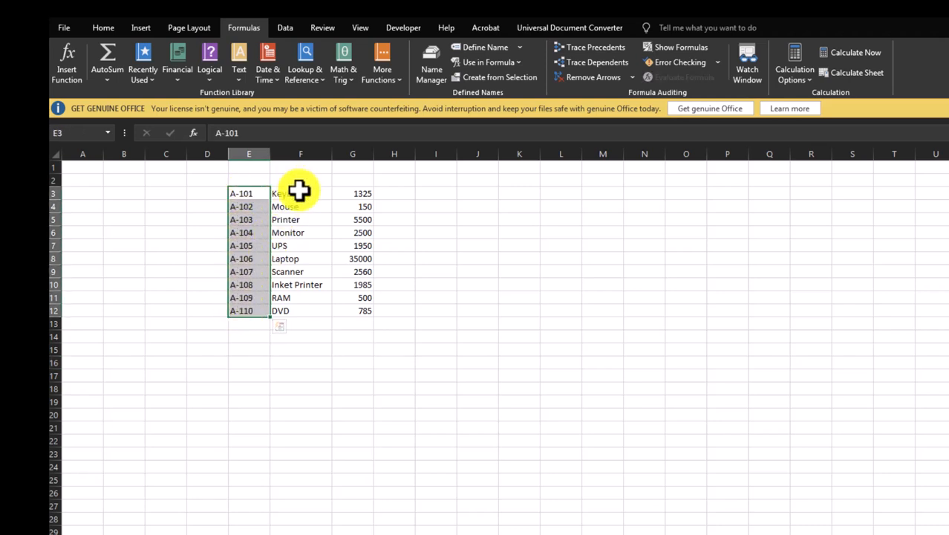
{"action": "left_click_drag", "start_coordinate": [301, 193], "coordinate": [301, 324]}
{"action": "left_click_drag", "start_coordinate": [360, 194], "coordinate": [363, 320]}
Enter the formula =COLUMN(A1) in cell F19 below the table.
{"action": "left_click", "coordinate": [292, 401]}
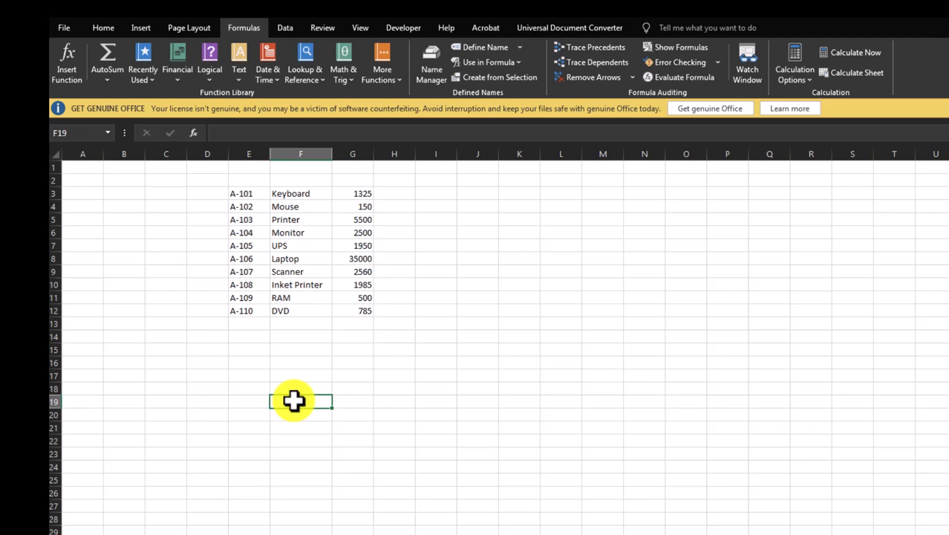
{"action": "type", "text": "="}
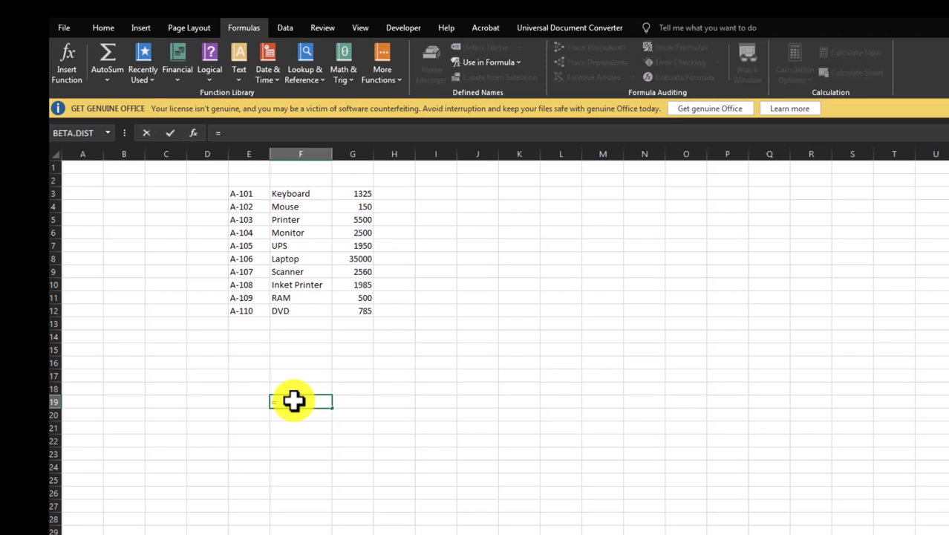
{"action": "type", "text": "colum"}
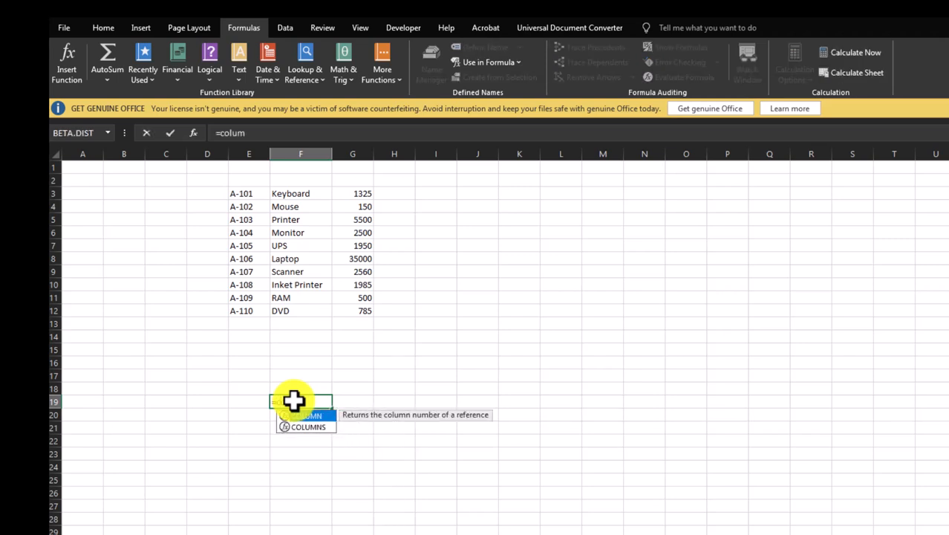
{"action": "type", "text": "n("}
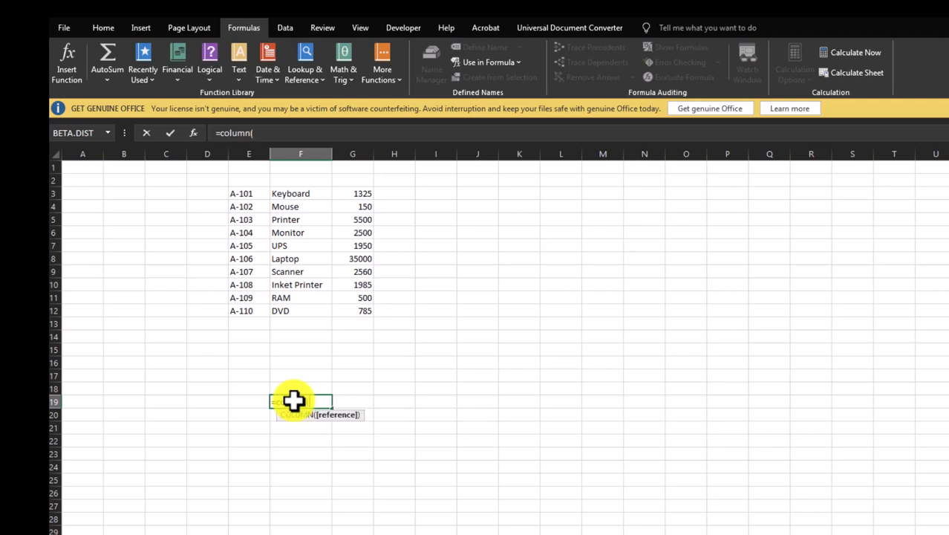
{"action": "type", "text": "a"}
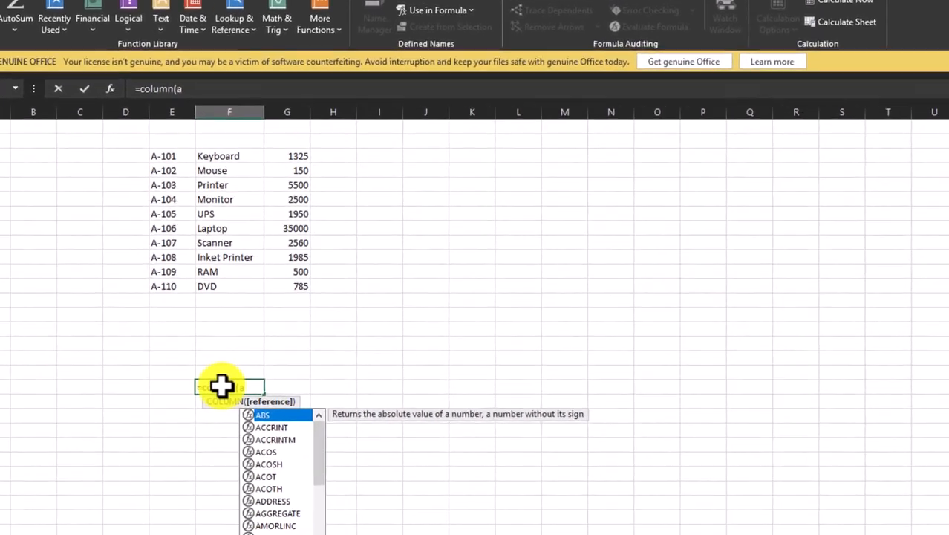
{"action": "type", "text": "1"}
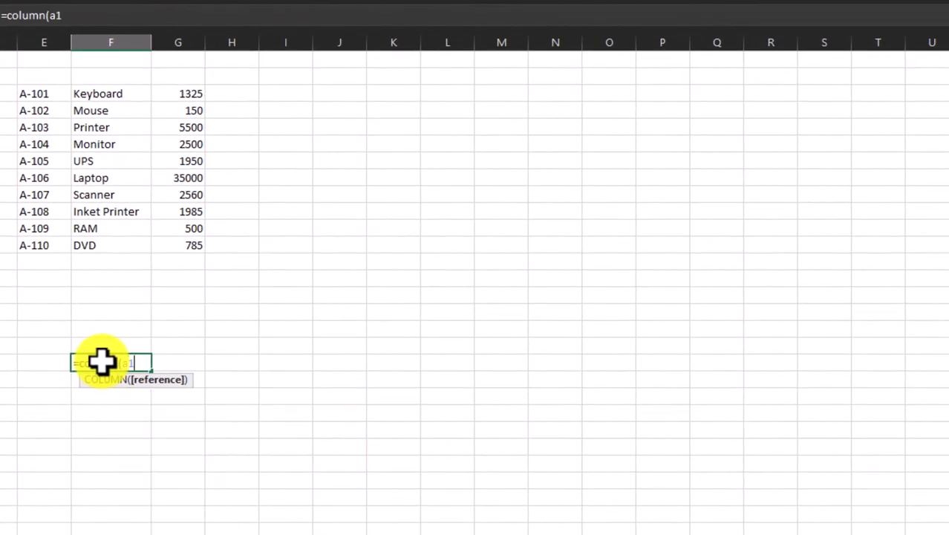
{"action": "type", "text": ")"}
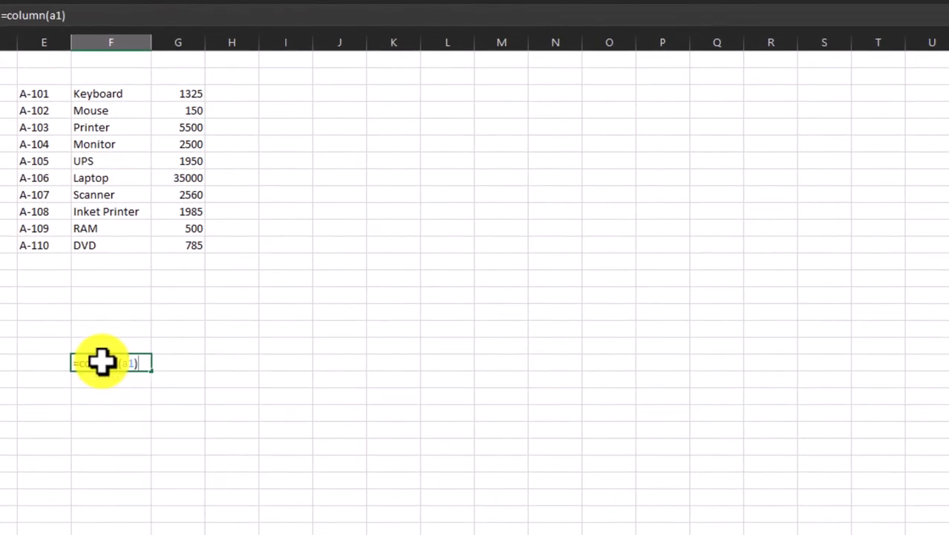
{"action": "key", "text": "Tab"}
{"action": "left_click", "coordinate": [108, 360]}
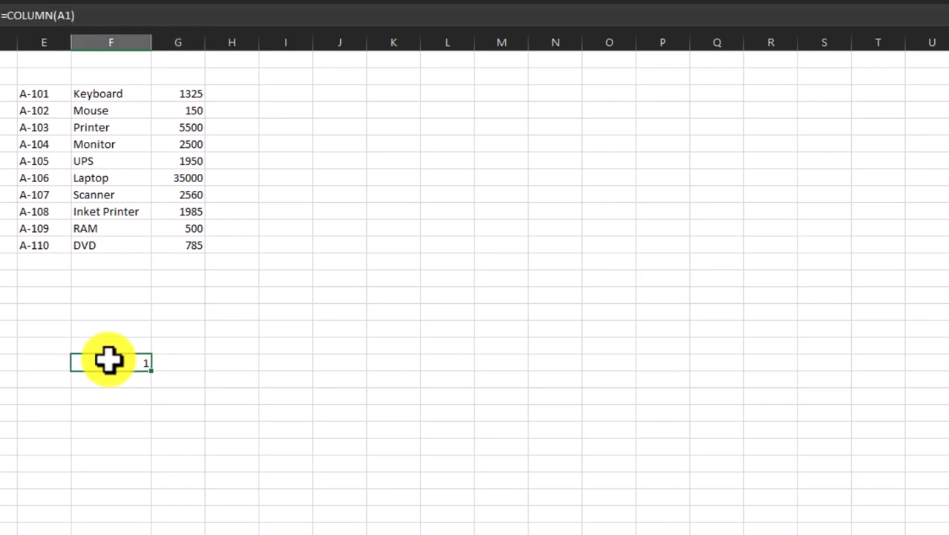
Copy the COLUMN formula from F19 across to G19:L19.
{"action": "key", "text": "ctrl+c"}
{"action": "key", "text": "Right"}
{"action": "key", "text": "shift+Right"}
{"action": "key", "text": "shift+Right"}
{"action": "key", "text": "shift+Right"}
{"action": "key", "text": "shift+Right"}
{"action": "key", "text": "shift+Right"}
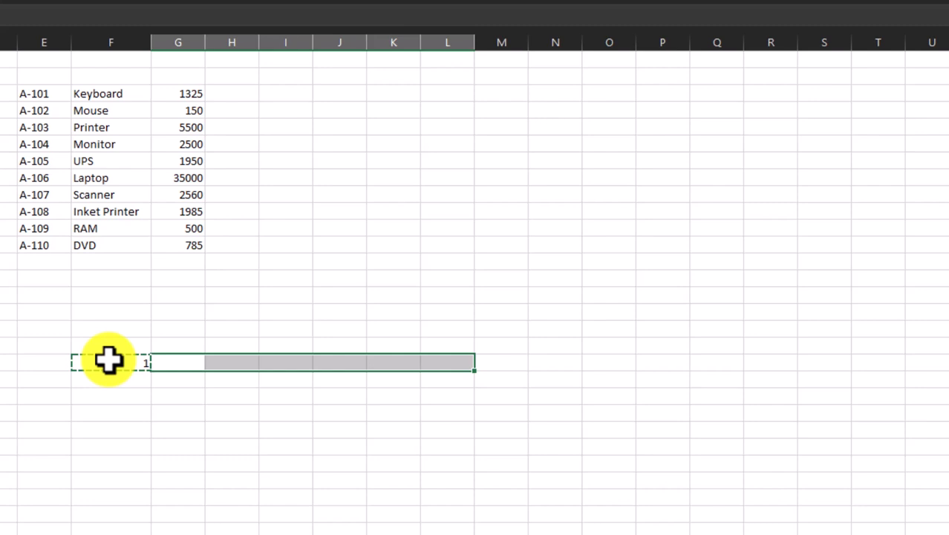
{"action": "key", "text": "ctrl+v"}
Inspect how the cell reference changes in the COLUMN formulas across F19:L19.
{"action": "left_click", "coordinate": [108, 359]}
{"action": "key", "text": "Right"}
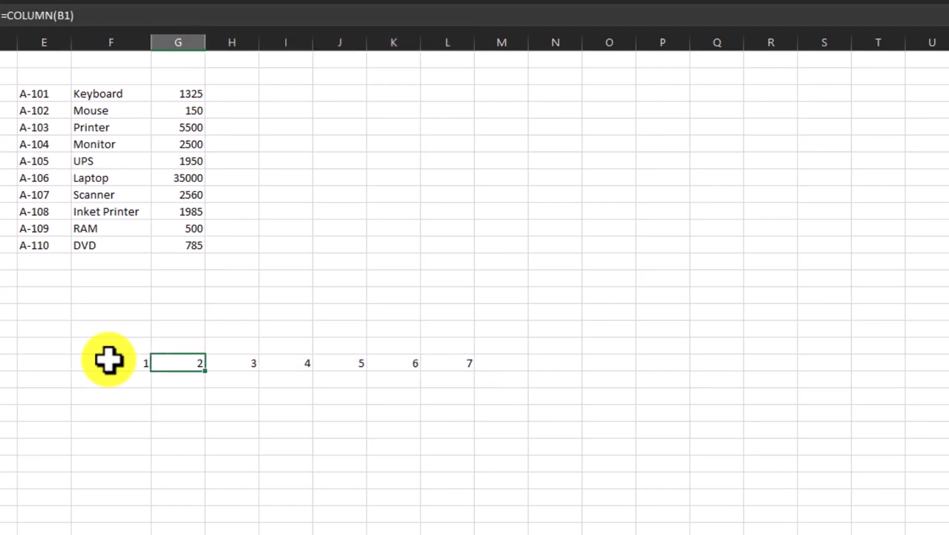
{"action": "key", "text": "Right"}
{"action": "key", "text": "Left"}
{"action": "key", "text": "Left"}
{"action": "key", "text": "Right"}
{"action": "key", "text": "Right"}
{"action": "key", "text": "Right"}
{"action": "key", "text": "Right"}
{"action": "key", "text": "Right"}
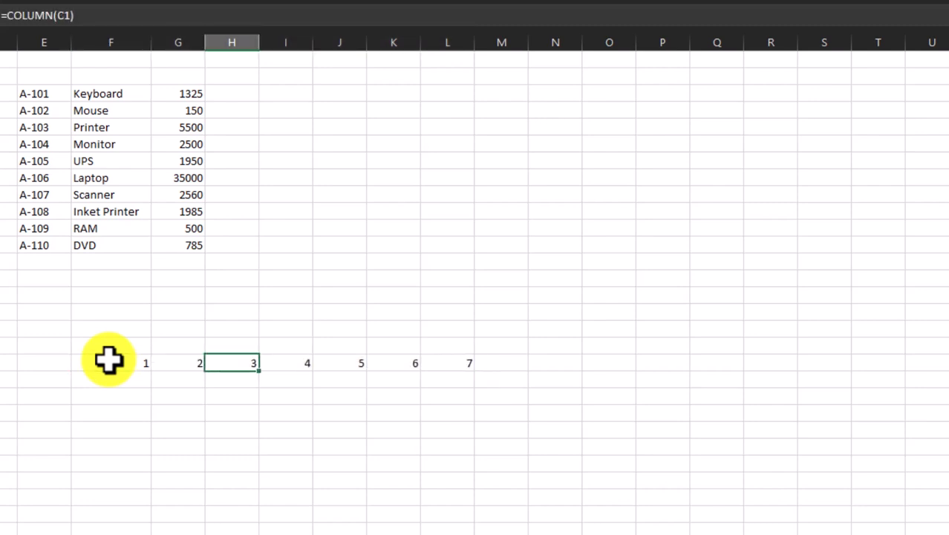
{"action": "key", "text": "Right"}
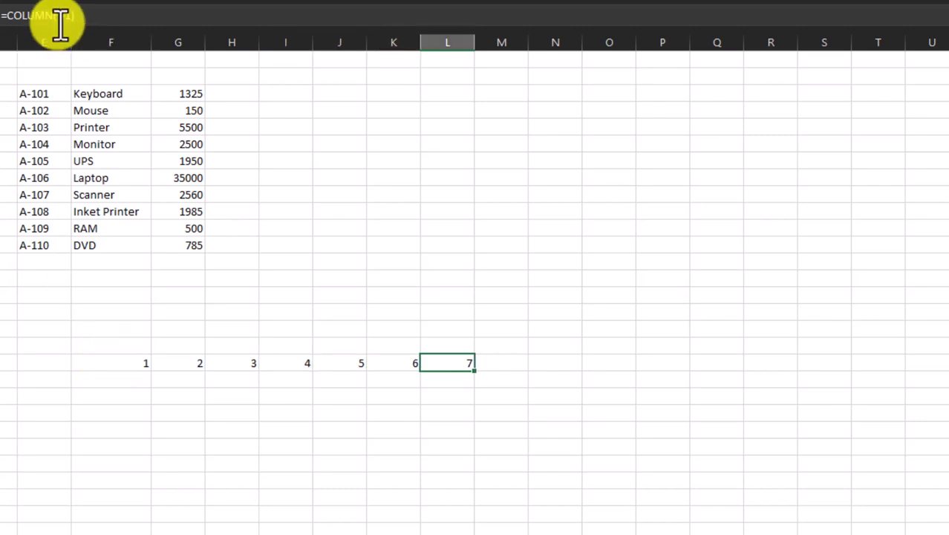
{"action": "key", "text": "F2"}
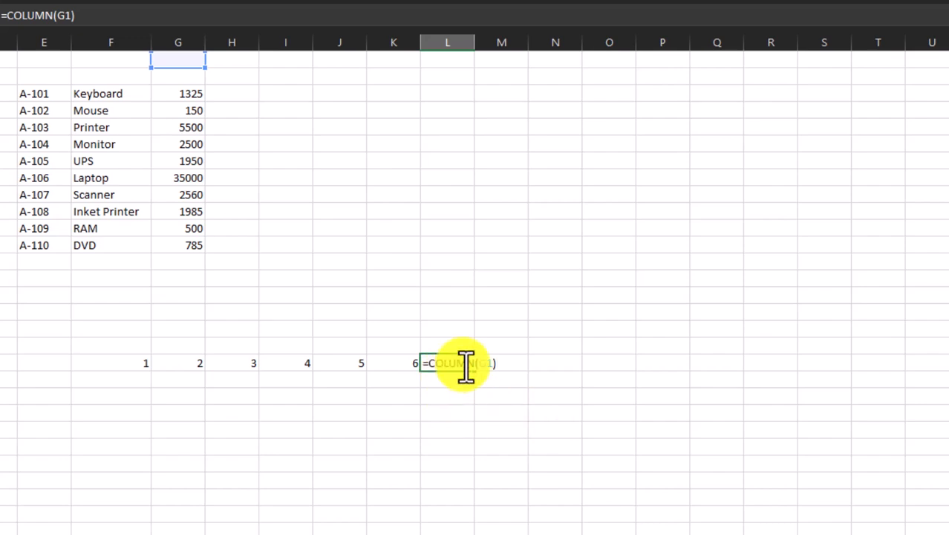
{"action": "left_click", "coordinate": [396, 362]}
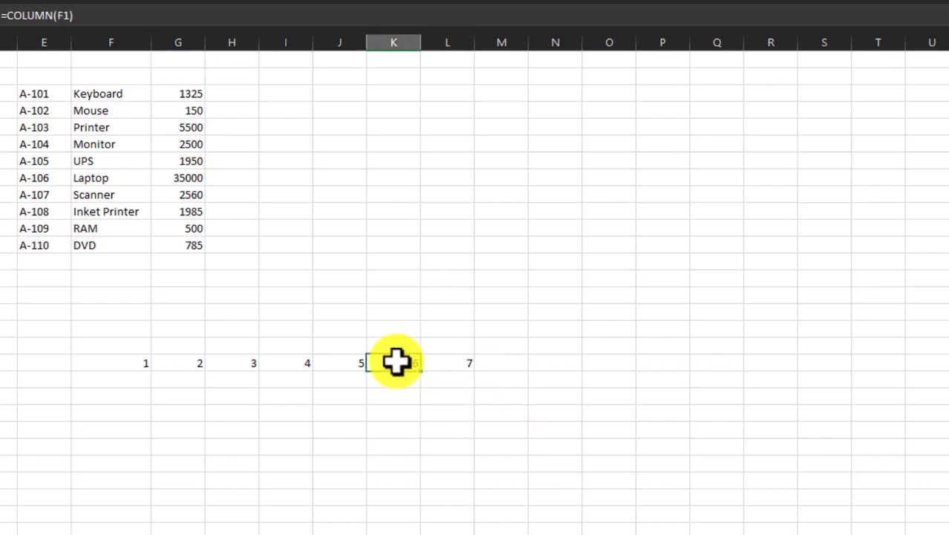
{"action": "key", "text": "F2"}
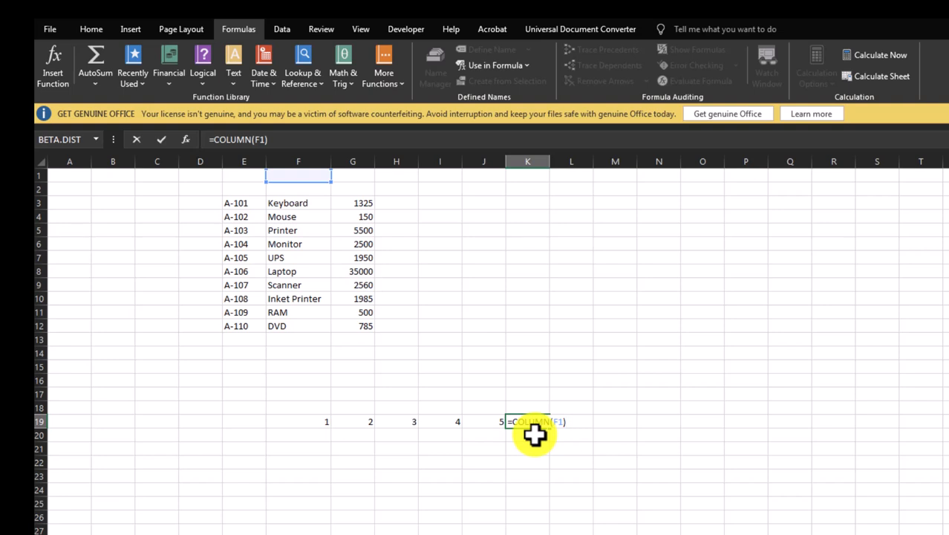
{"action": "key", "text": "Return"}
Delete the COLUMN formulas from F19:L19.
{"action": "left_click", "coordinate": [303, 425]}
{"action": "key", "text": "ctrl+shift+Right"}
{"action": "key", "text": "Delete"}
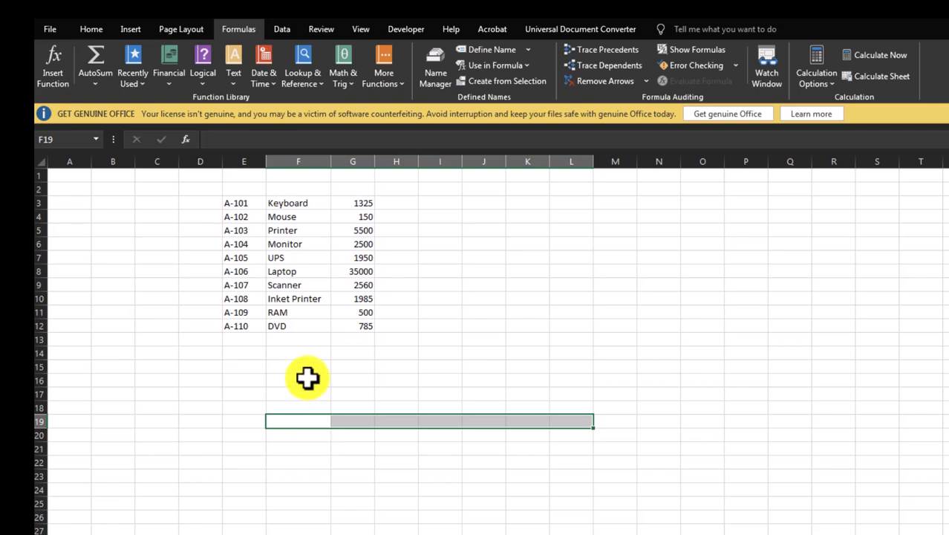
Look over the product table E3:G12 and a blank sheet, returning to the table's sheet.
{"action": "left_click", "coordinate": [259, 202]}
{"action": "left_click_drag", "start_coordinate": [259, 202], "coordinate": [363, 327]}
{"action": "left_click", "coordinate": [313, 382]}
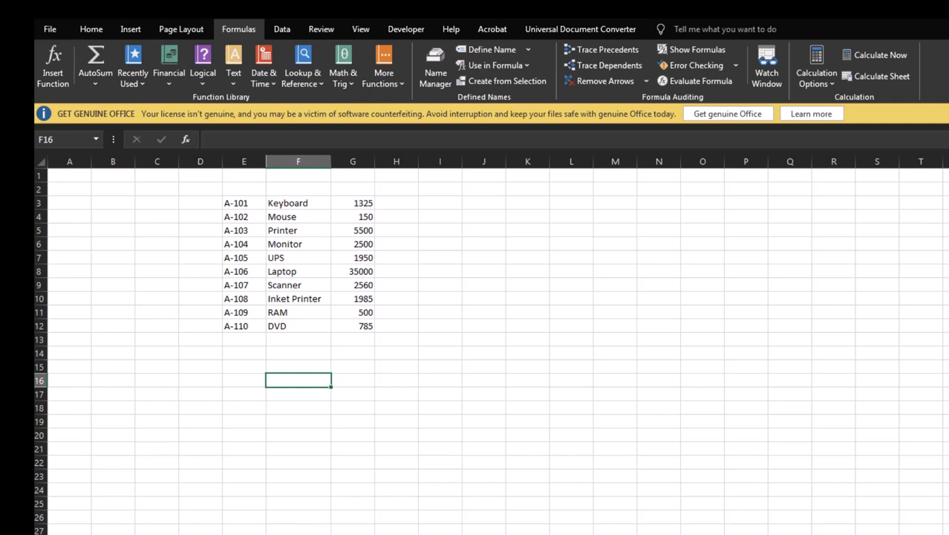
{"action": "left_click", "coordinate": [312, 534]}
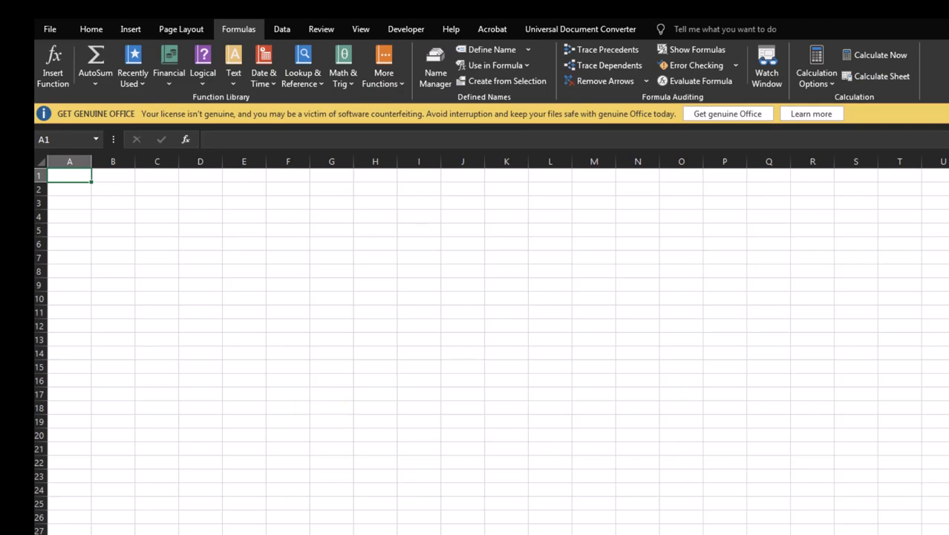
{"action": "left_click", "coordinate": [401, 534]}
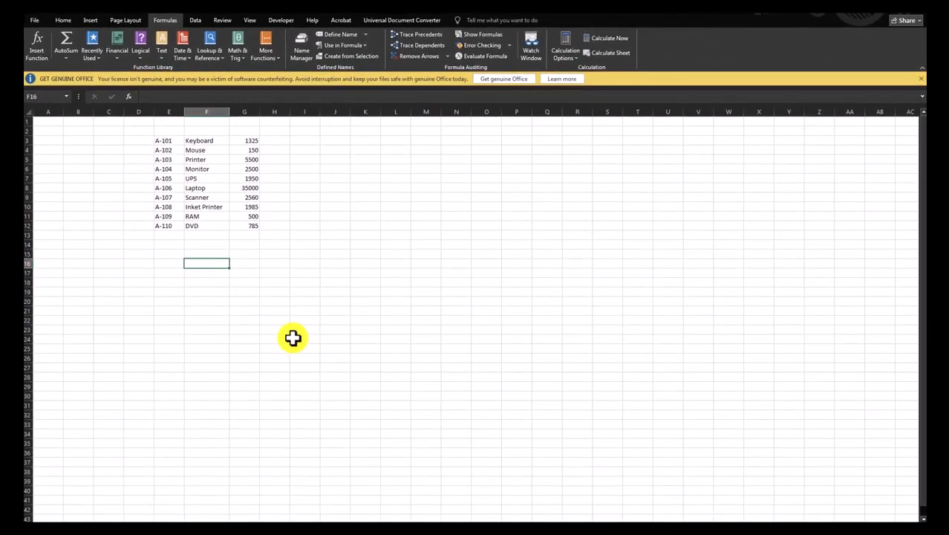
Switch to the blank sheet and enter the title BILL in A1.
{"action": "left_click", "coordinate": [119, 516]}
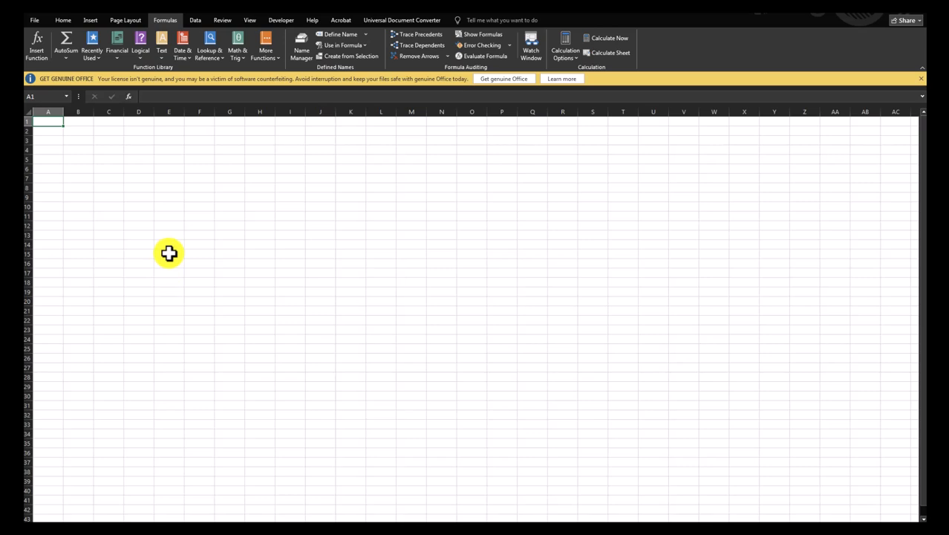
{"action": "left_click", "coordinate": [112, 131]}
{"action": "key", "text": "Up"}
{"action": "key", "text": "Left"}
{"action": "key", "text": "Left"}
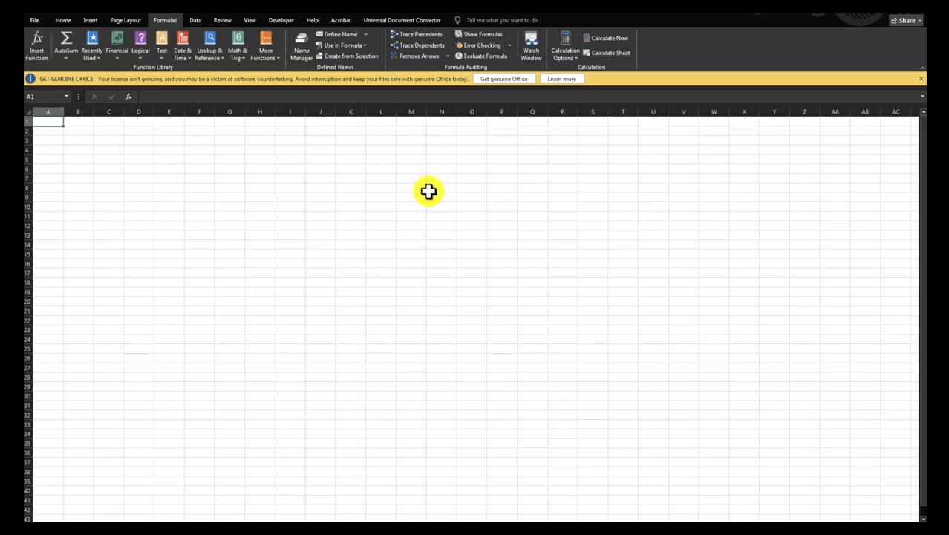
{"action": "type", "text": "Bl"}
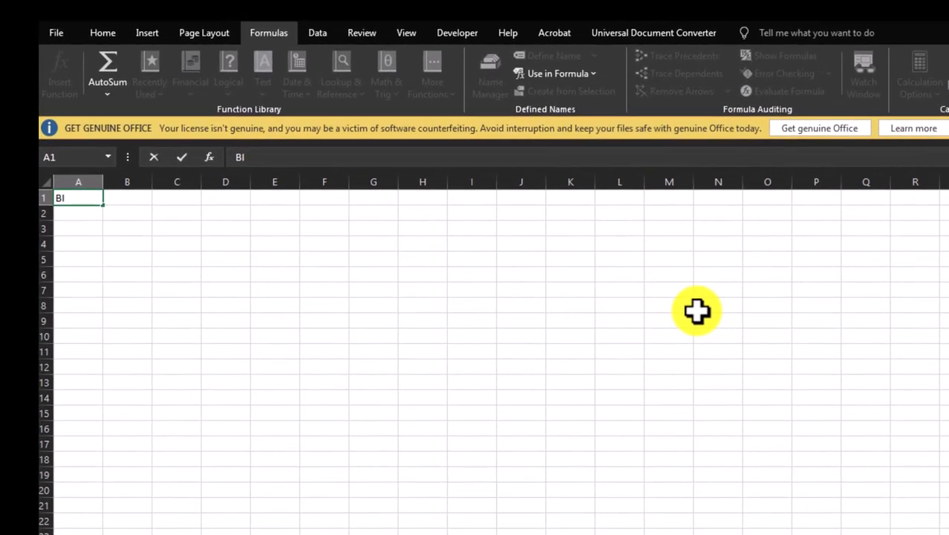
{"action": "type", "text": "LL"}
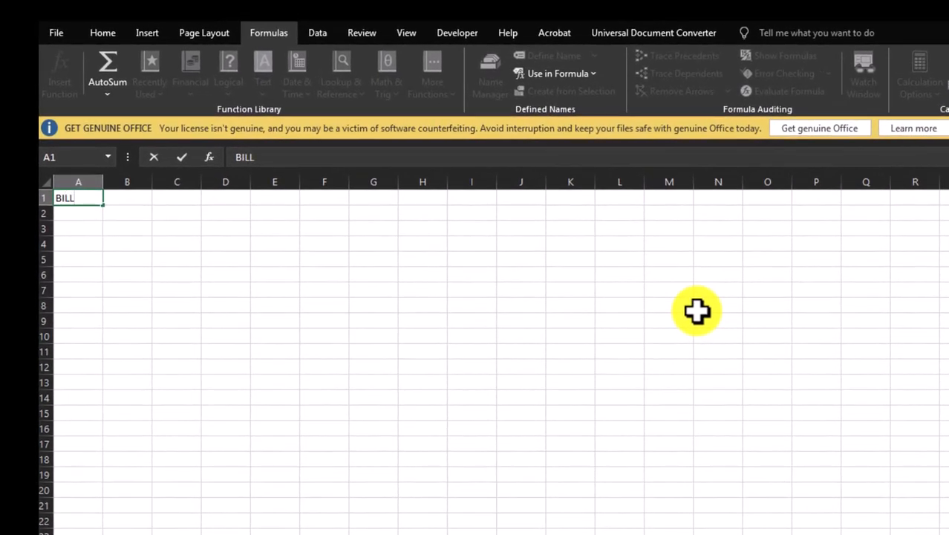
{"action": "key", "text": "Return"}
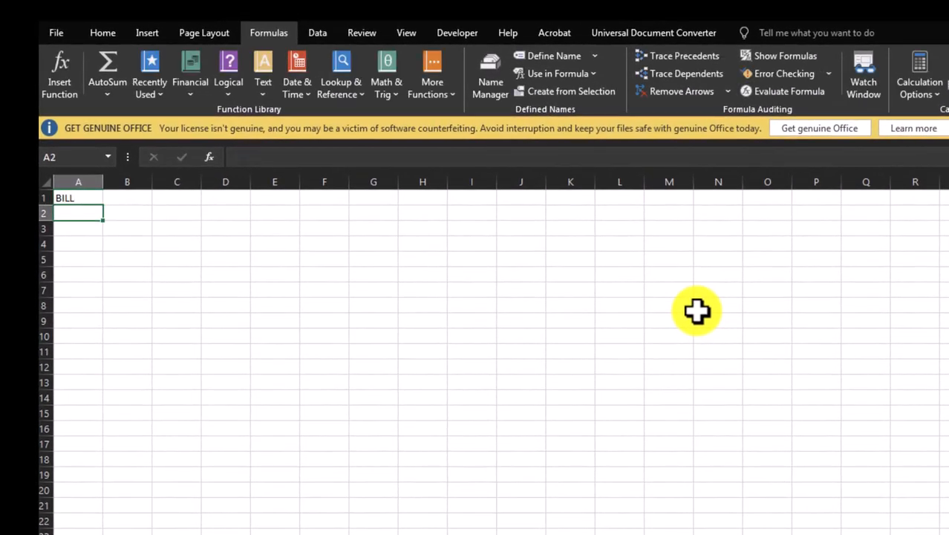
Enter the column headers S.No., Item Code and Item Name in A2:C2.
{"action": "type", "text": "S.No."}
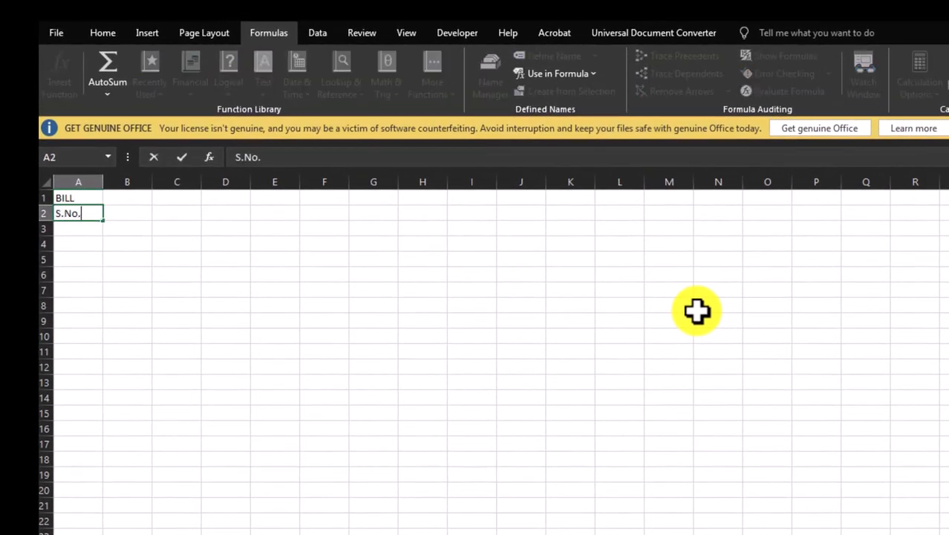
{"action": "key", "text": "Tab"}
{"action": "type", "text": "Itmen"}
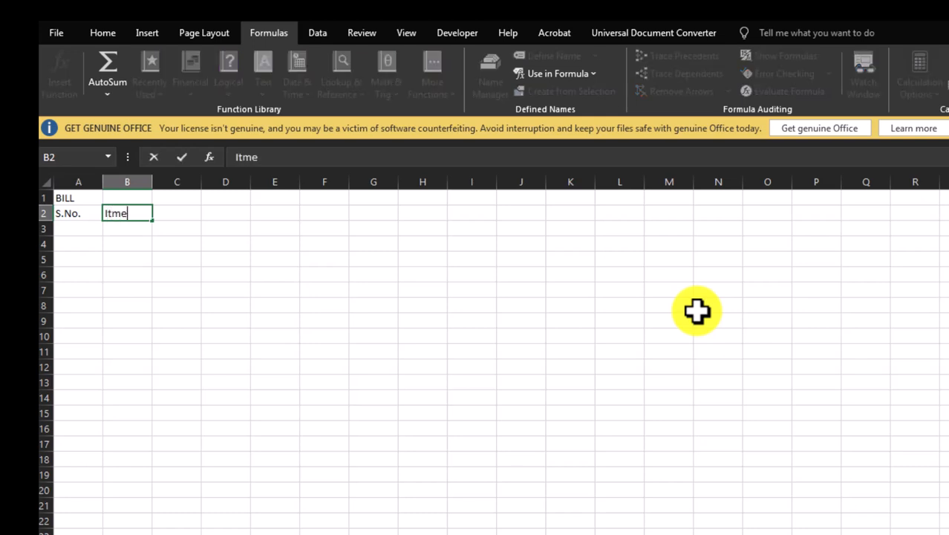
{"action": "key", "text": "BackSpace"}
{"action": "key", "text": "BackSpace"}
{"action": "key", "text": "BackSpace"}
{"action": "key", "text": "BackSpace"}
{"action": "type", "text": "tem Code"}
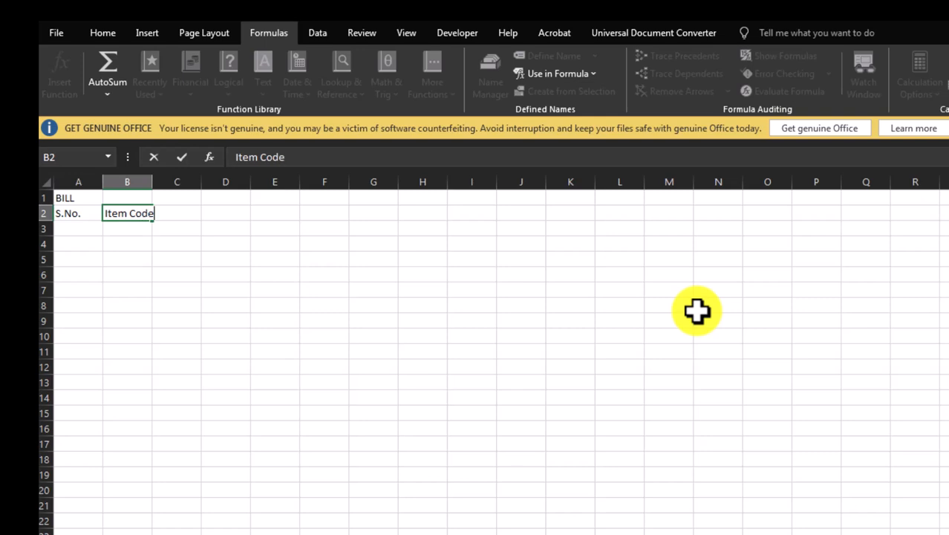
{"action": "key", "text": "Tab"}
{"action": "type", "text": "Item Name"}
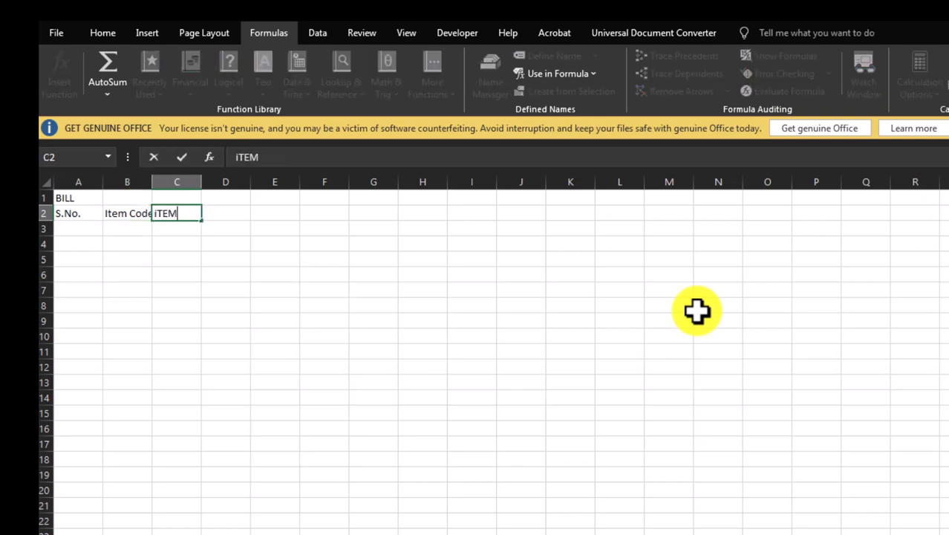
{"action": "key", "text": "Tab"}
Enter the remaining headers Qty., Rate and Amount in D2:F2.
{"action": "type", "text": "Q"}
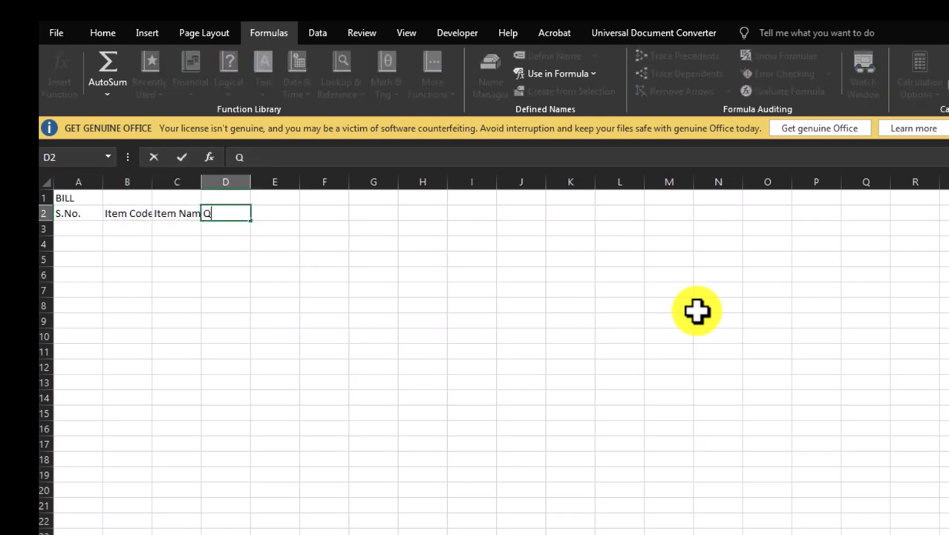
{"action": "type", "text": "ty."}
{"action": "key", "text": "Tab"}
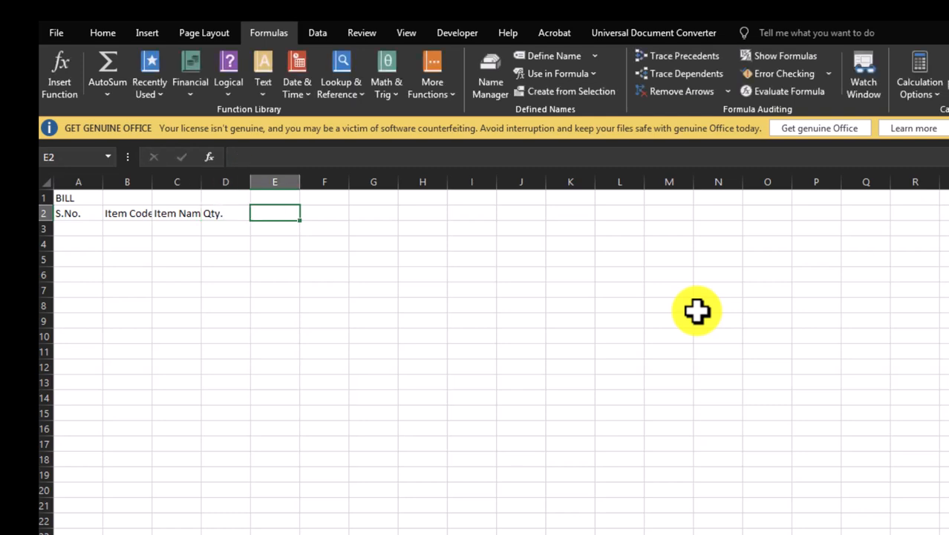
{"action": "type", "text": "Rate"}
{"action": "key", "text": "Tab"}
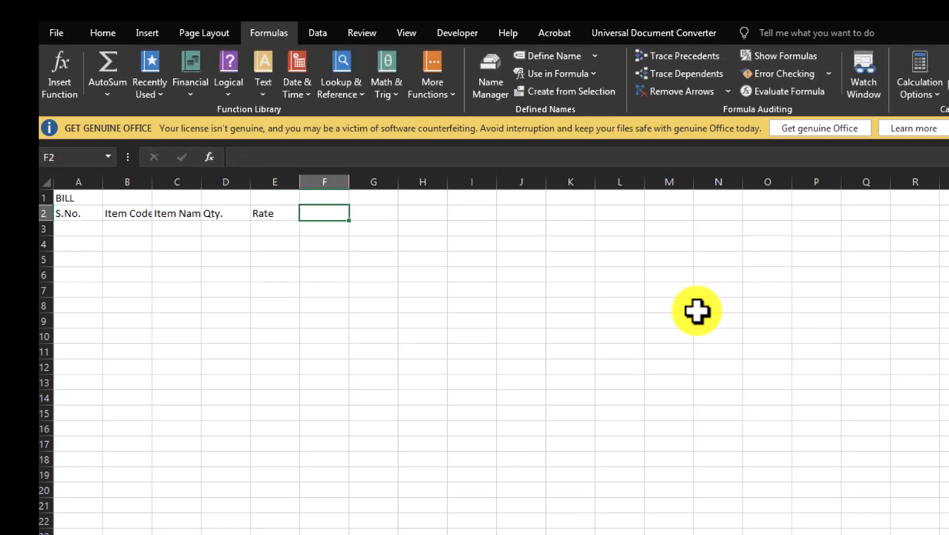
{"action": "type", "text": "Amoun"}
{"action": "key", "text": "Return"}
{"action": "key", "text": "Return"}
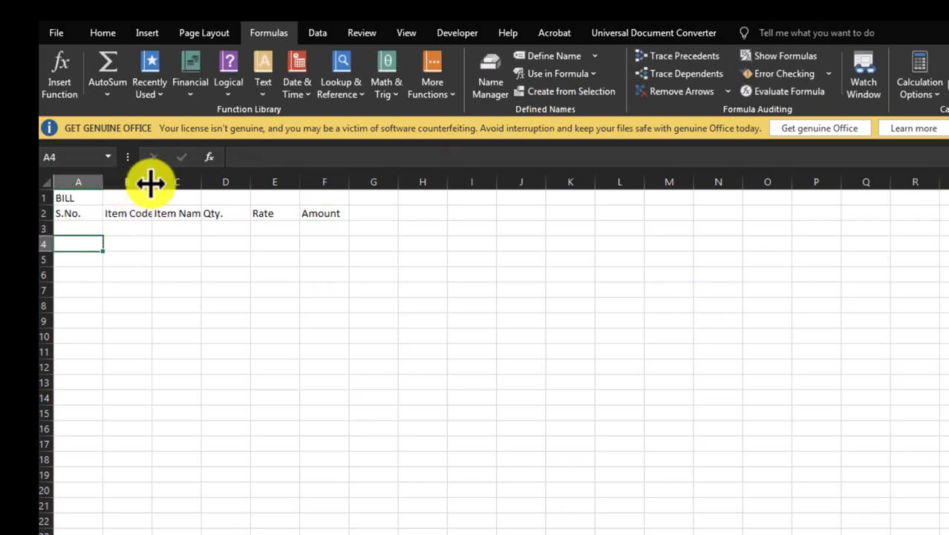
Widen the Item Code, Item Name and Amount columns, and merge and center the BILL title across A1:F1.
{"action": "left_click_drag", "start_coordinate": [152, 181], "coordinate": [279, 182]}
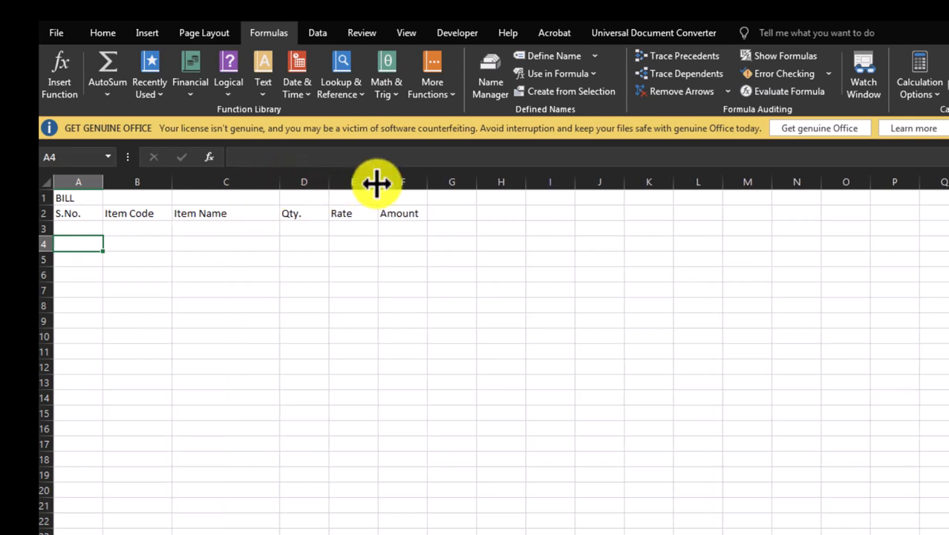
{"action": "left_click_drag", "start_coordinate": [378, 182], "coordinate": [381, 182]}
{"action": "left_click_drag", "start_coordinate": [88, 199], "coordinate": [406, 198]}
{"action": "left_click", "coordinate": [102, 32]}
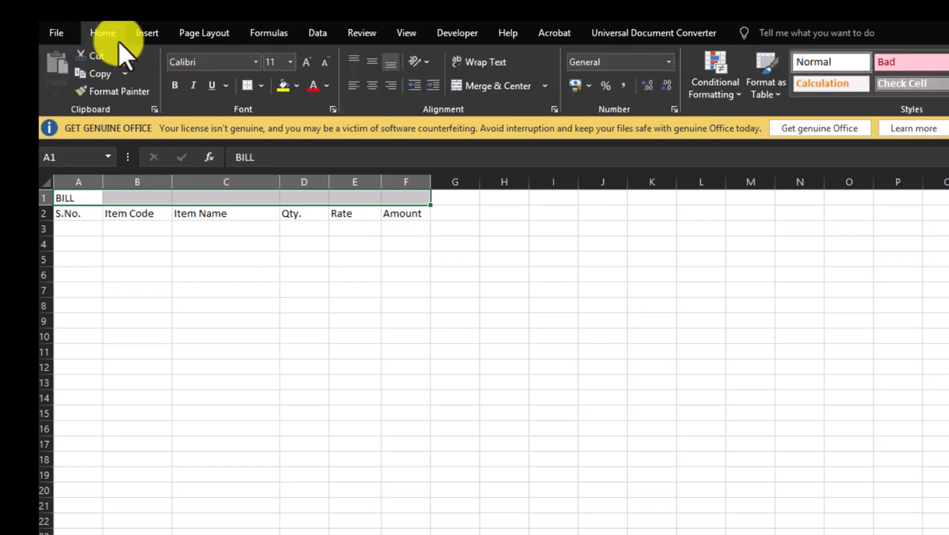
{"action": "left_click", "coordinate": [479, 86]}
Make the headers in A2:F2 bold and center them horizontally and vertically.
{"action": "key", "text": "Down"}
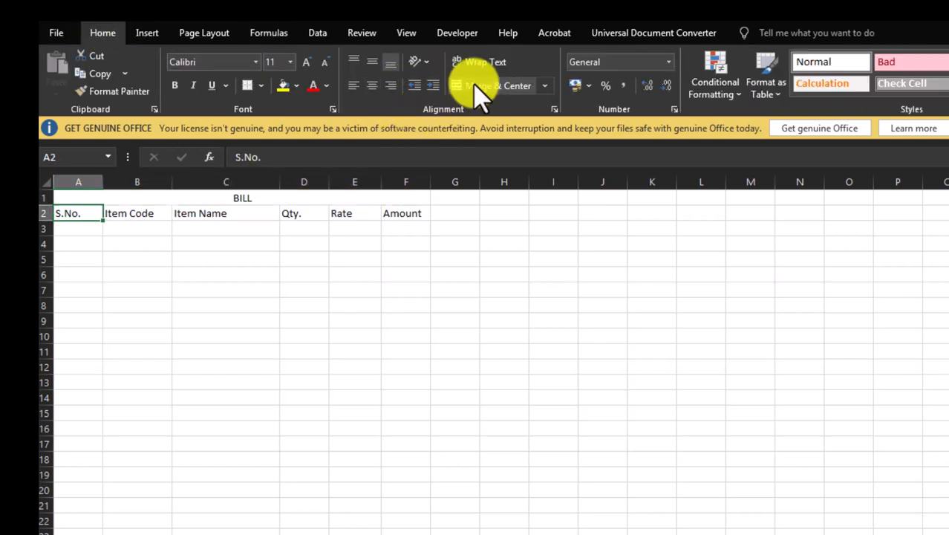
{"action": "key", "text": "shift+Right"}
{"action": "key", "text": "shift+Right"}
{"action": "key", "text": "shift+Right"}
{"action": "key", "text": "shift+Right"}
{"action": "key", "text": "shift+Right"}
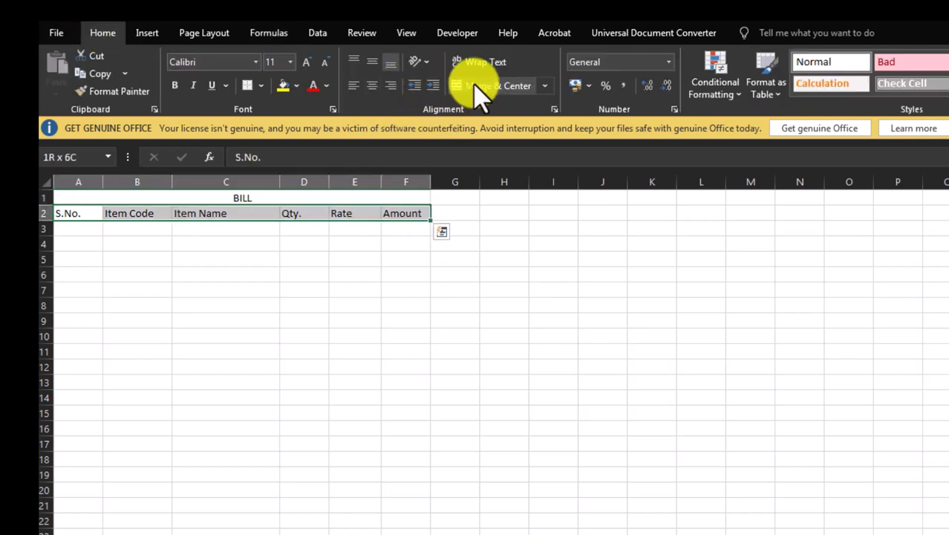
{"action": "key", "text": "ctrl+b"}
{"action": "left_click", "coordinate": [372, 85]}
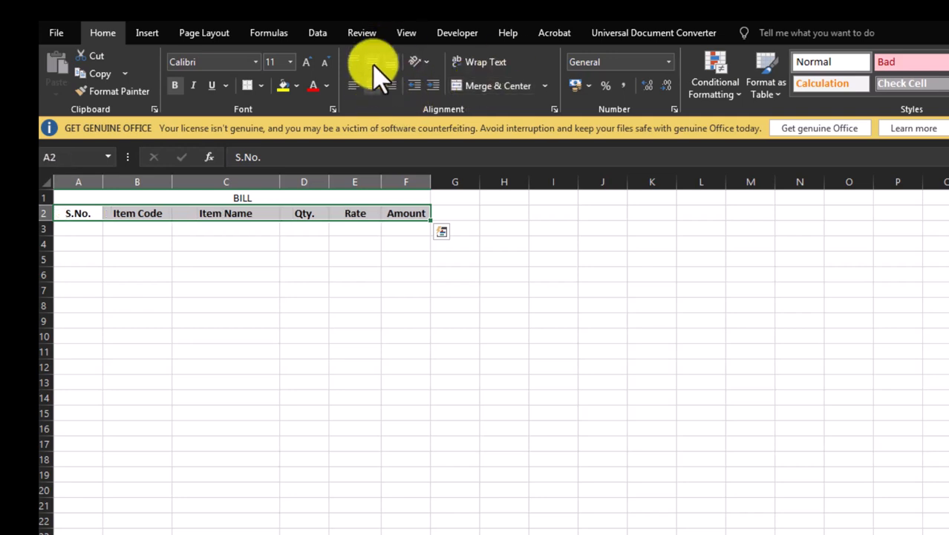
Apply all borders to the bill table range A2:F11.
{"action": "left_click", "coordinate": [394, 355], "text": "shift"}
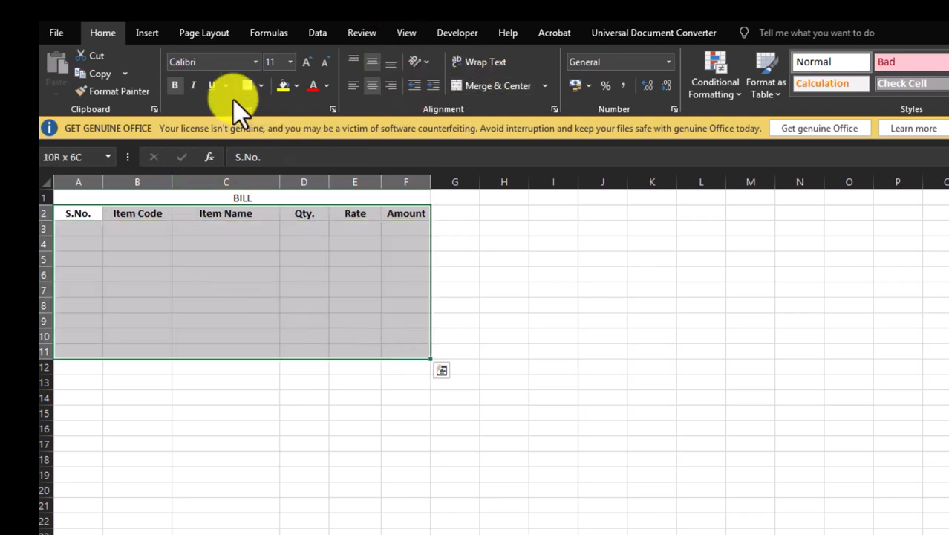
{"action": "left_click", "coordinate": [261, 86]}
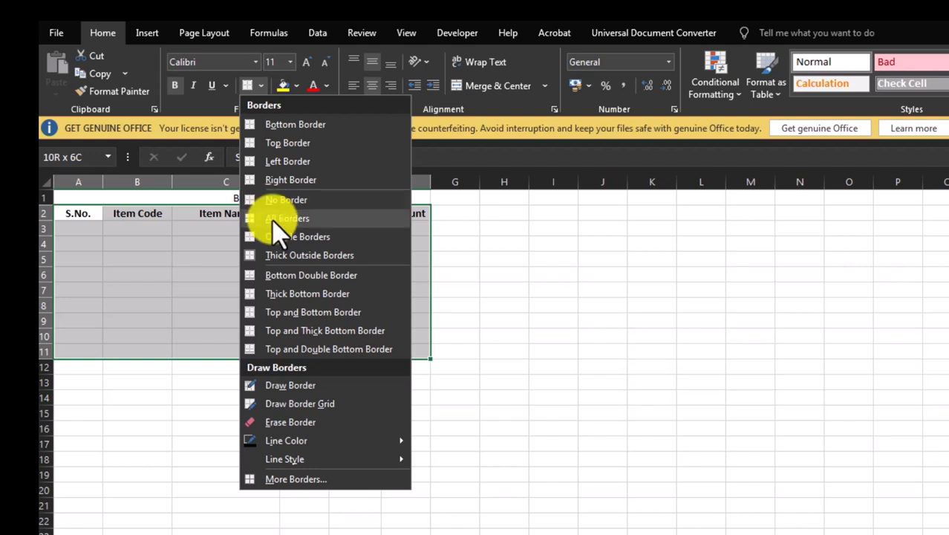
{"action": "left_click", "coordinate": [269, 215]}
{"action": "left_click", "coordinate": [215, 259]}
Enter the serial number 1 in A3, the first row of the bill.
{"action": "left_click", "coordinate": [79, 228]}
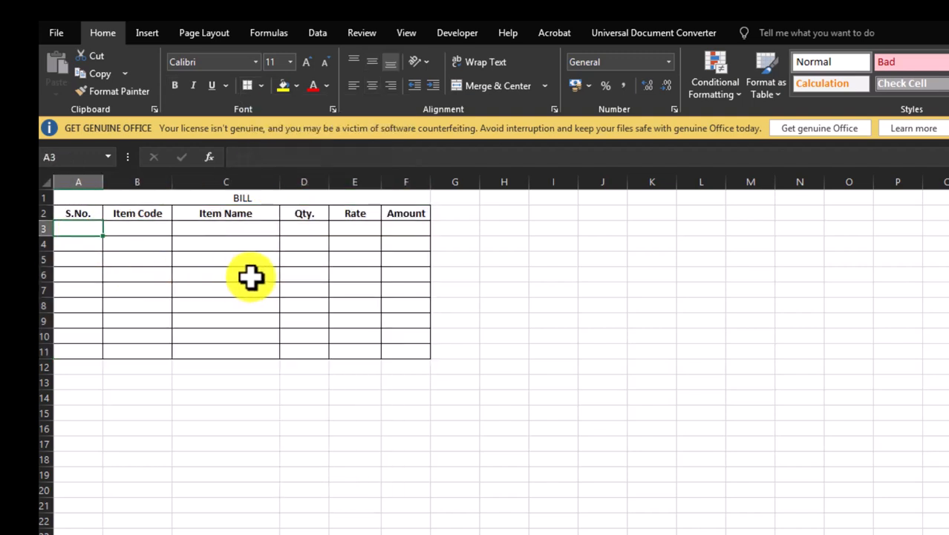
{"action": "type", "text": "1"}
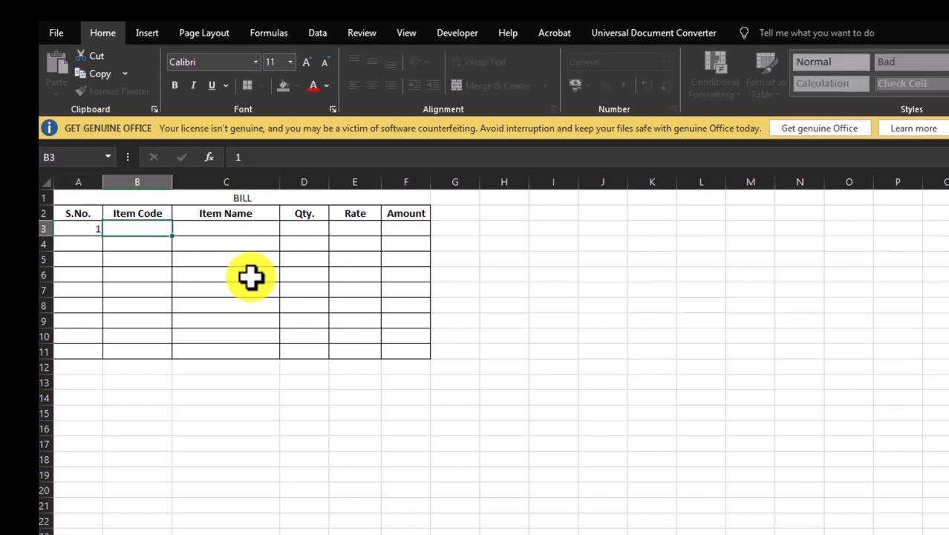
{"action": "key", "text": "Tab"}
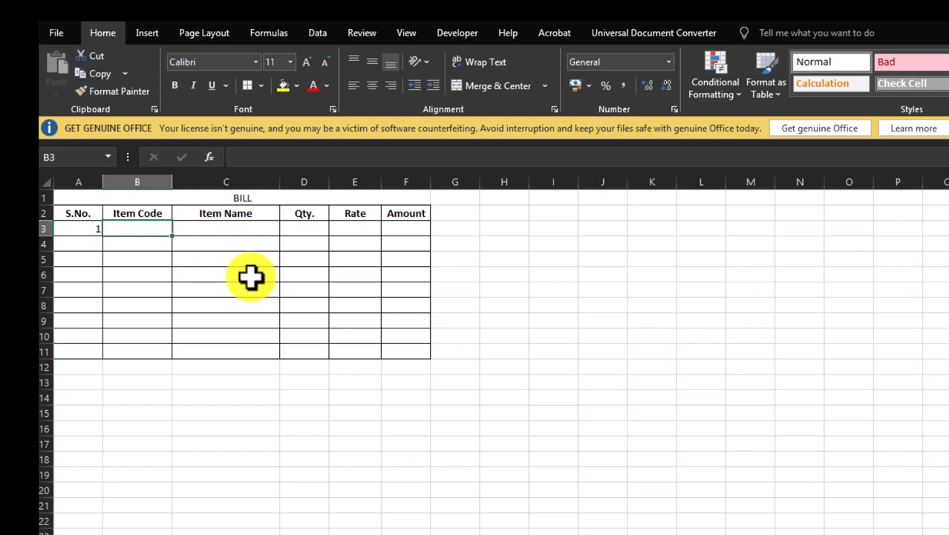
{"action": "key", "text": "Up"}
{"action": "key", "text": "Up"}
{"action": "key", "text": "Down"}
{"action": "key", "text": "Up"}
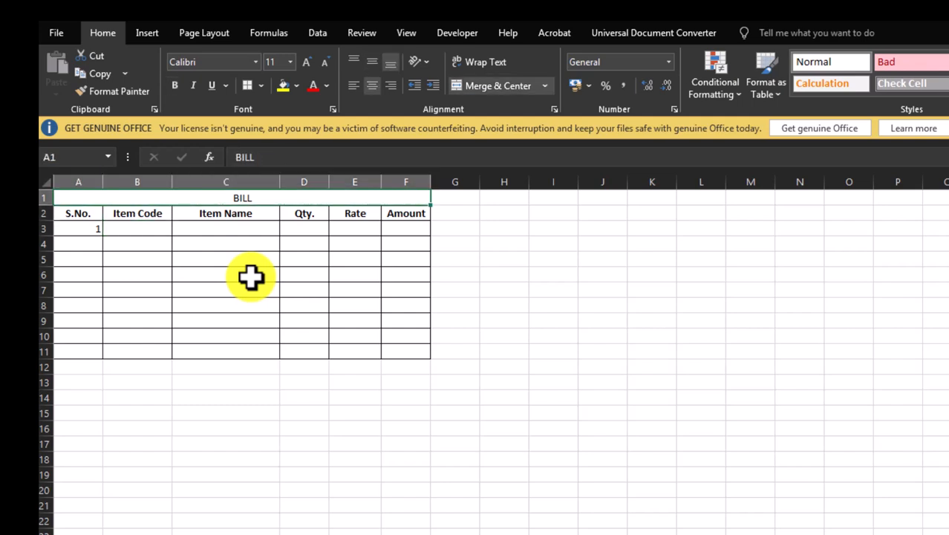
{"action": "key", "text": "Down"}
{"action": "key", "text": "Down"}
{"action": "key", "text": "Up"}
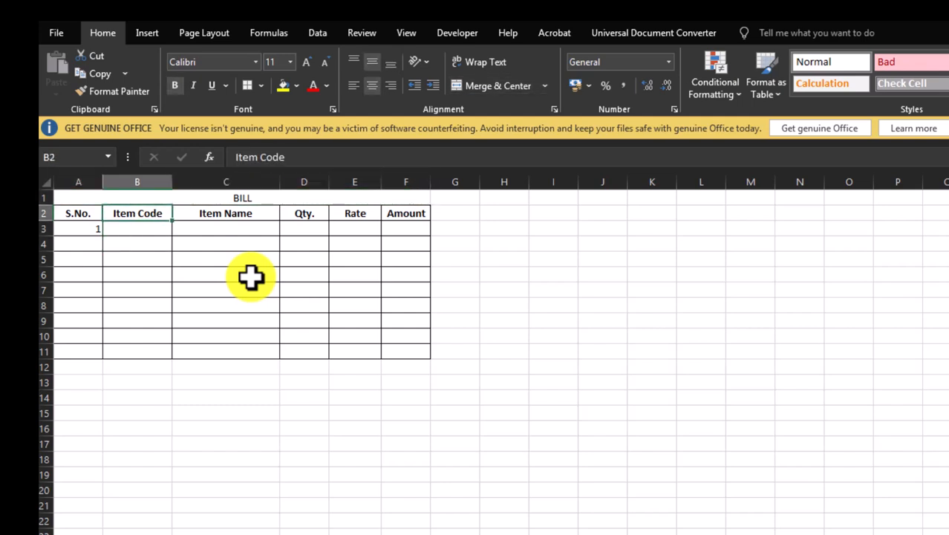
{"action": "key", "text": "Down"}
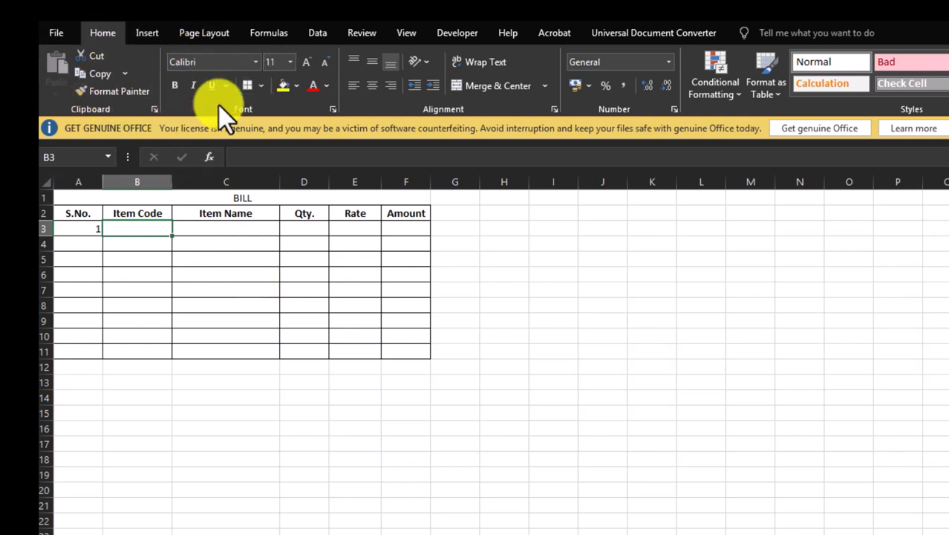
Add List data validation to the Item Code cell B3, with the item codes in Sheet1 E3:E12 as source.
{"action": "left_click", "coordinate": [317, 35]}
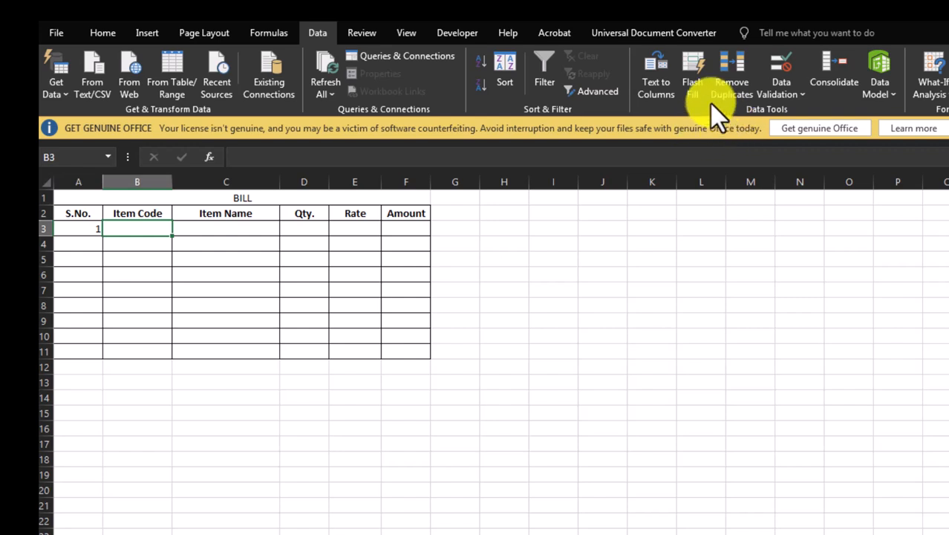
{"action": "left_click", "coordinate": [783, 95]}
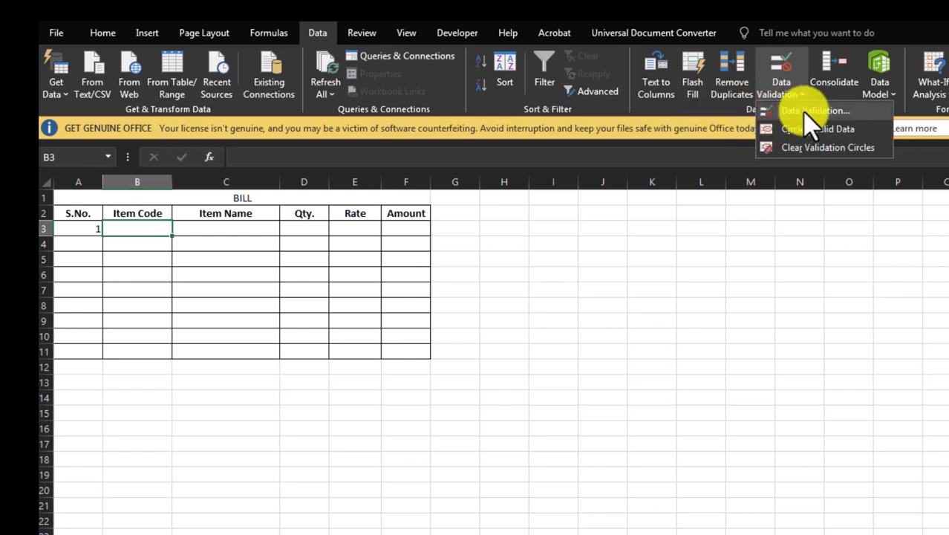
{"action": "left_click", "coordinate": [805, 111]}
{"action": "left_click", "coordinate": [561, 391]}
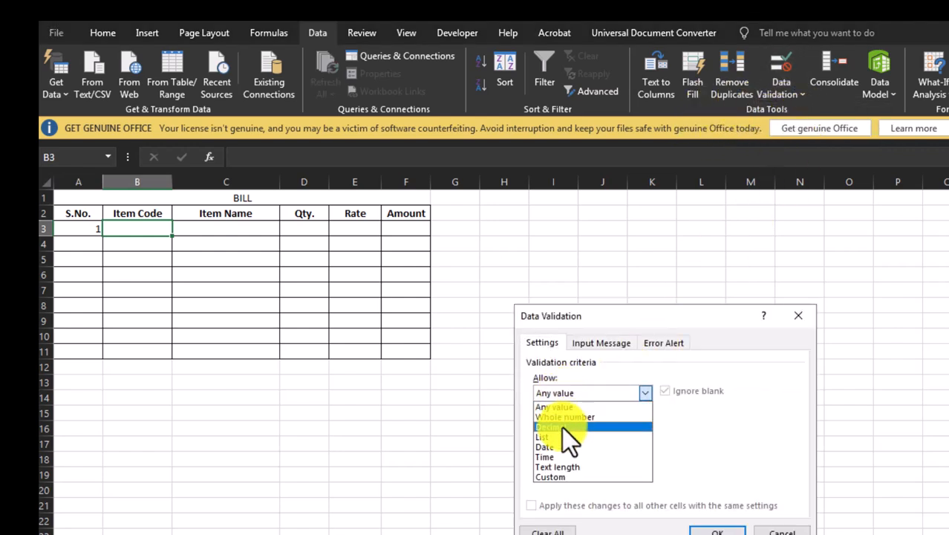
{"action": "left_click", "coordinate": [546, 436]}
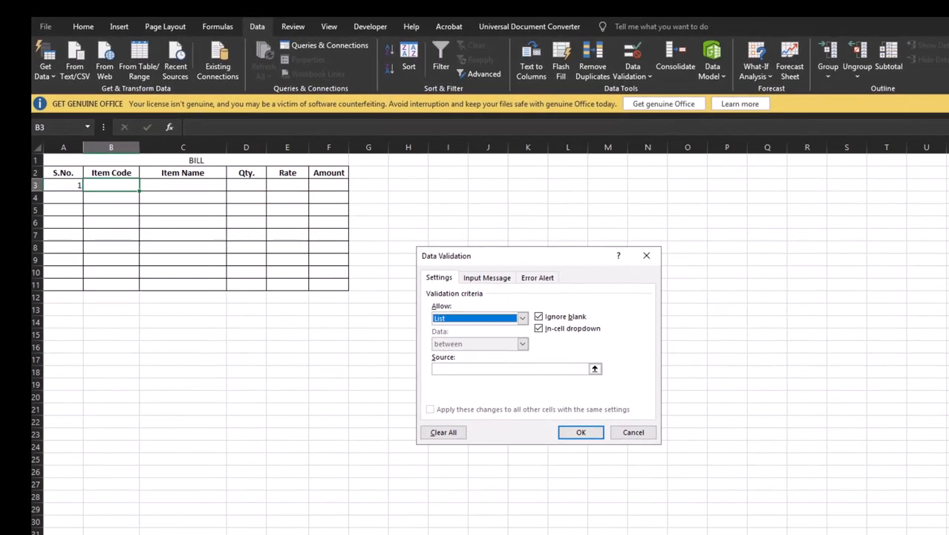
{"action": "left_click", "coordinate": [594, 368]}
{"action": "left_click", "coordinate": [115, 533]}
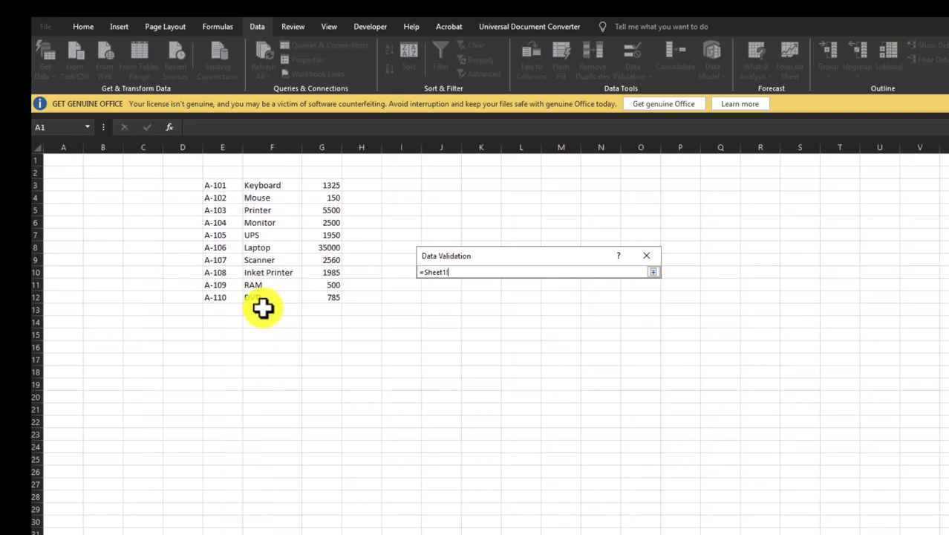
{"action": "left_click_drag", "start_coordinate": [218, 187], "coordinate": [220, 295]}
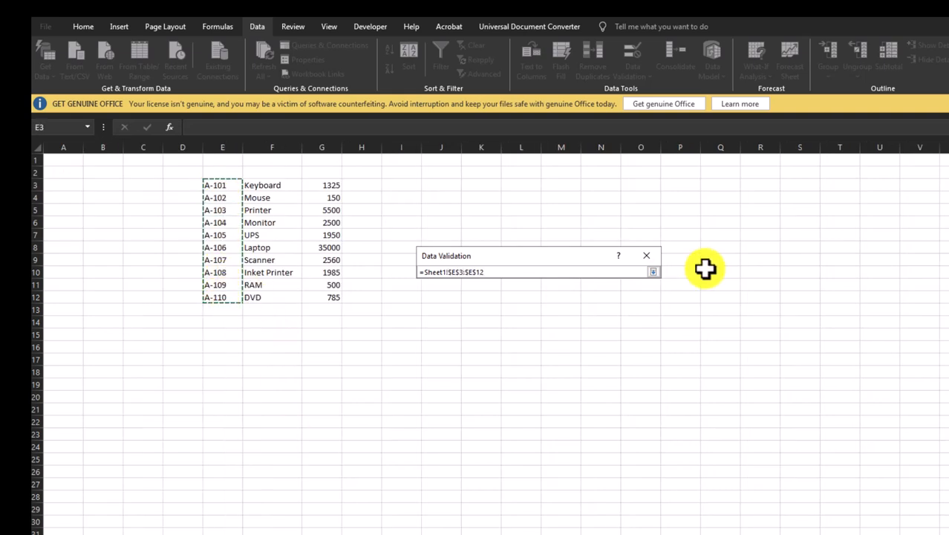
{"action": "left_click", "coordinate": [652, 272]}
{"action": "left_click", "coordinate": [572, 432]}
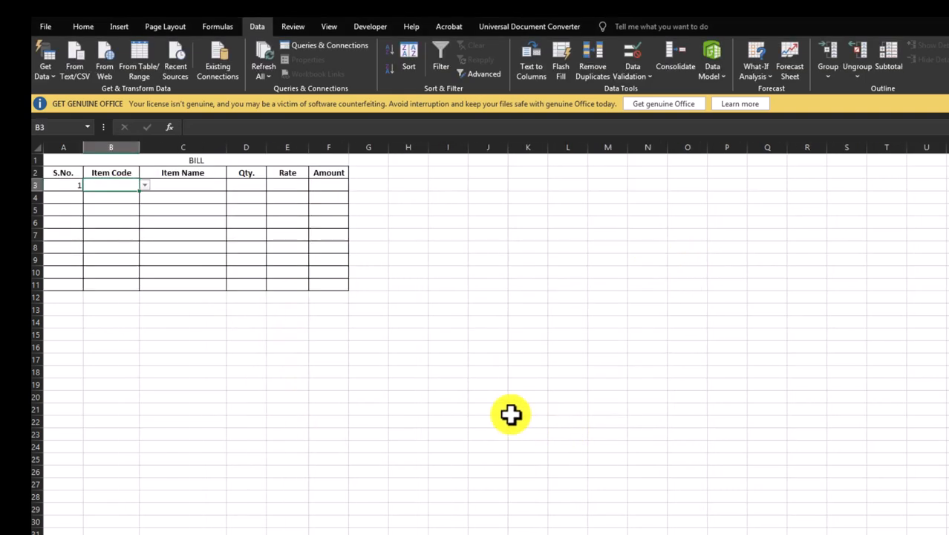
Choose item code A-104 from the dropdown list in B3.
{"action": "left_click", "coordinate": [145, 186]}
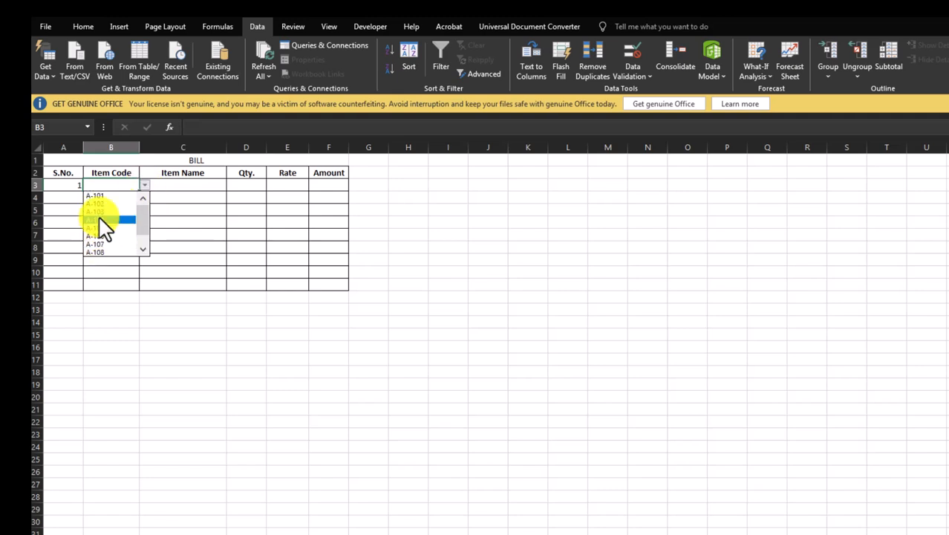
{"action": "left_click", "coordinate": [98, 216]}
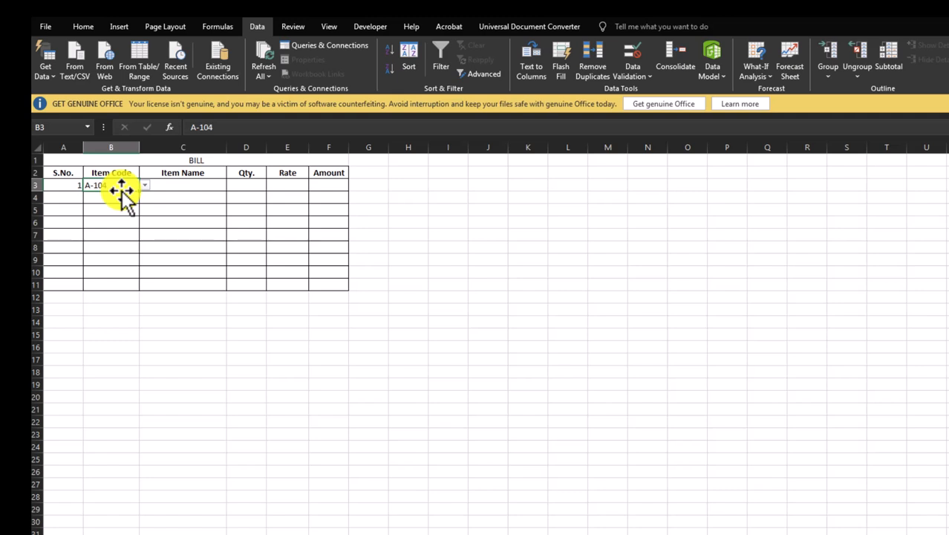
{"action": "key", "text": "Left"}
{"action": "key", "text": "Down"}
{"action": "key", "text": "Down"}
{"action": "key", "text": "Down"}
{"action": "key", "text": "Down"}
{"action": "key", "text": "Down"}
{"action": "key", "text": "Down"}
{"action": "key", "text": "Down"}
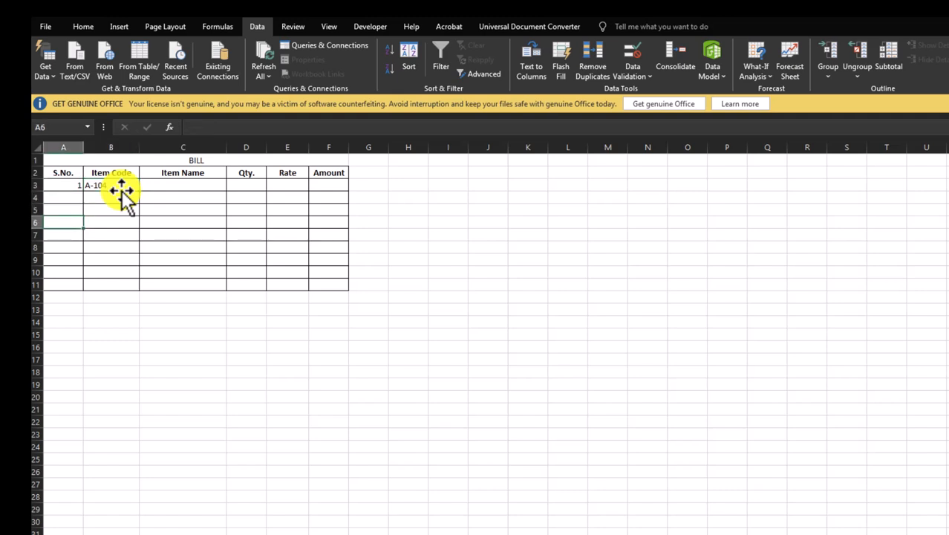
{"action": "key", "text": "Up"}
{"action": "key", "text": "Up"}
{"action": "key", "text": "Up"}
{"action": "key", "text": "Up"}
{"action": "key", "text": "Up"}
{"action": "key", "text": "Up"}
{"action": "key", "text": "Up"}
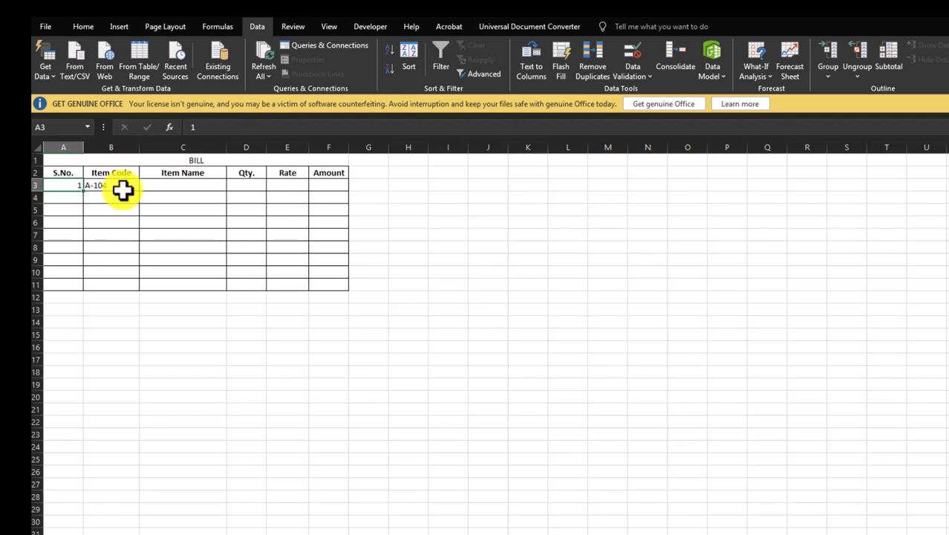
{"action": "key", "text": "Down"}
{"action": "key", "text": "Down"}
{"action": "key", "text": "Down"}
{"action": "key", "text": "Down"}
{"action": "key", "text": "Down"}
{"action": "key", "text": "Down"}
{"action": "key", "text": "Down"}
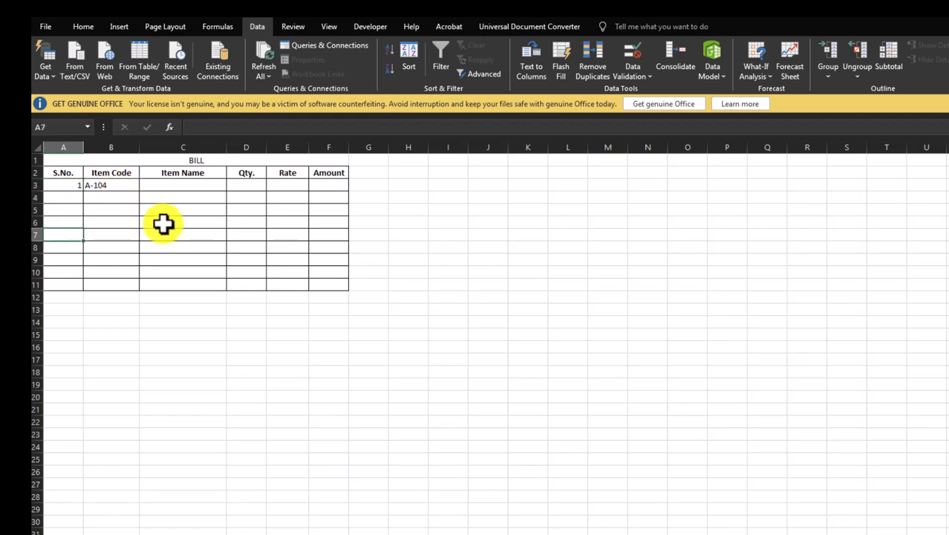
{"action": "key", "text": "Up"}
{"action": "key", "text": "Up"}
{"action": "key", "text": "Up"}
{"action": "key", "text": "Up"}
{"action": "key", "text": "Up"}
{"action": "key", "text": "Down"}
{"action": "key", "text": "Down"}
{"action": "key", "text": "Down"}
{"action": "key", "text": "Down"}
{"action": "key", "text": "Down"}
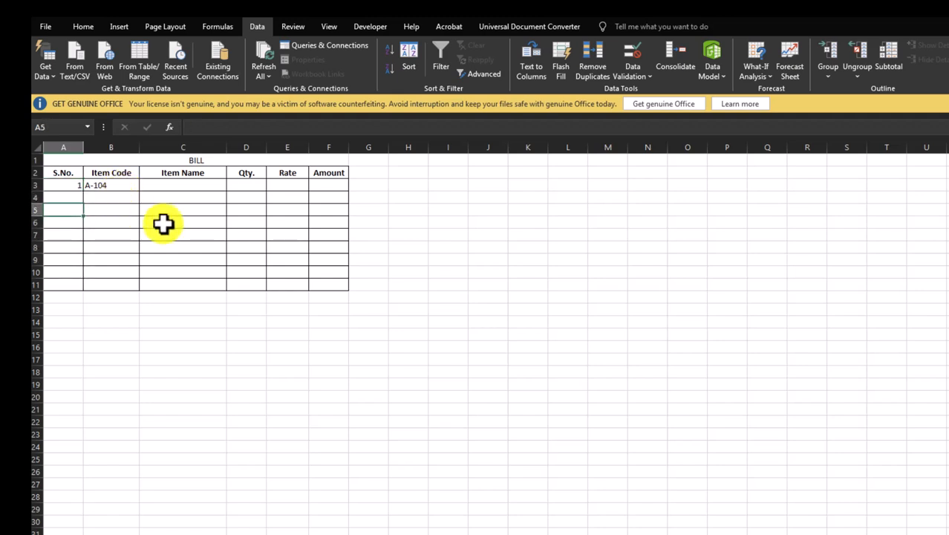
{"action": "key", "text": "Right"}
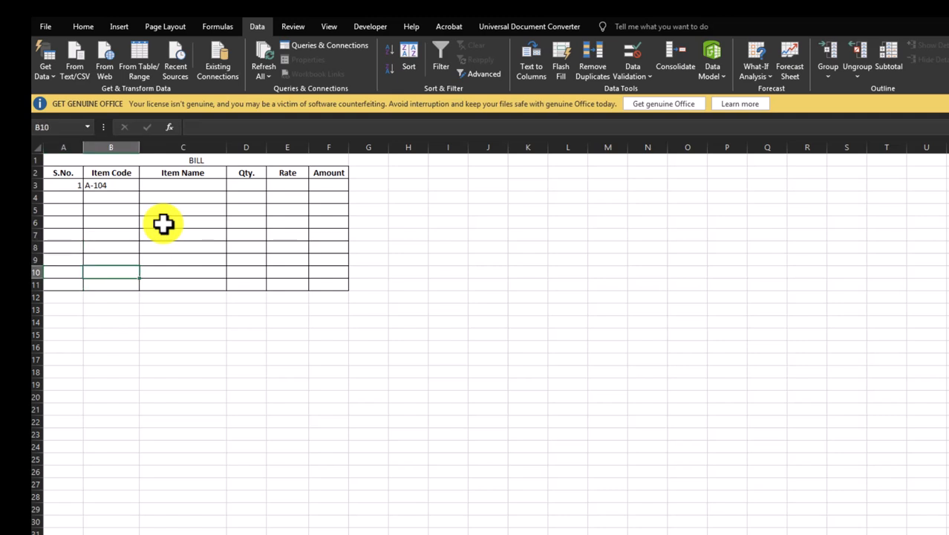
{"action": "key", "text": "Up"}
{"action": "type", "text": "Total"}
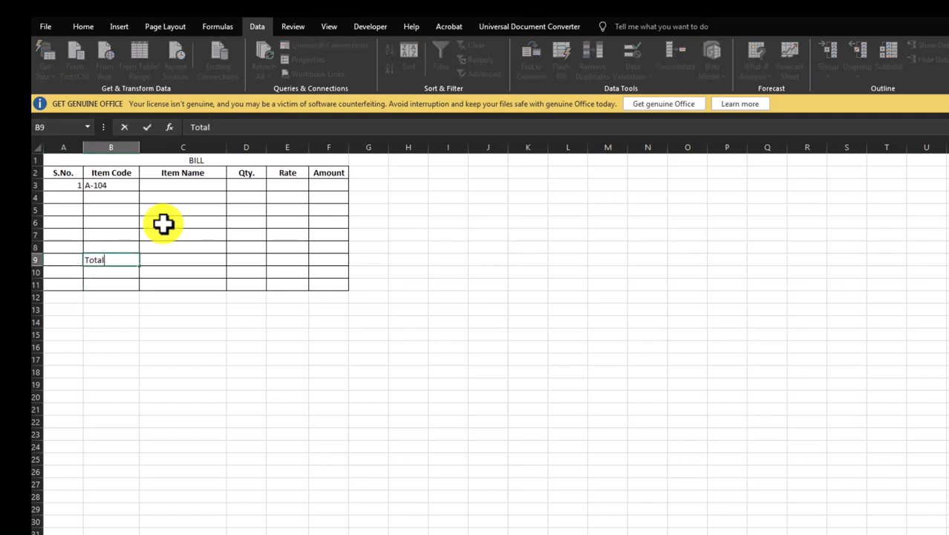
{"action": "key", "text": "Return"}
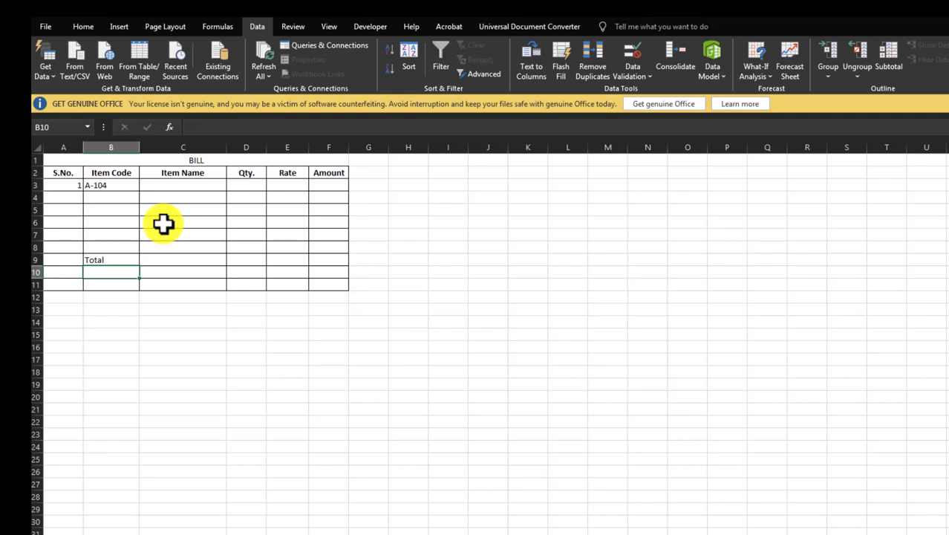
{"action": "key", "text": "Up"}
{"action": "key", "text": "Delete"}
{"action": "key", "text": "Left"}
{"action": "type", "text": "T"}
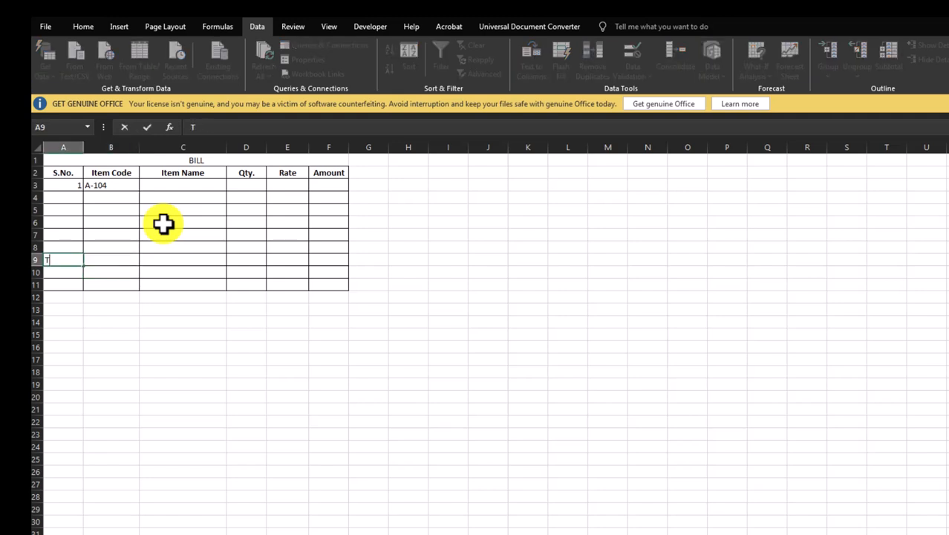
{"action": "key", "text": "Escape"}
Enter the summary labels Total in B9 and GST 18% in B10 of the bill.
{"action": "key", "text": "Right"}
{"action": "type", "text": "Total"}
{"action": "key", "text": "Return"}
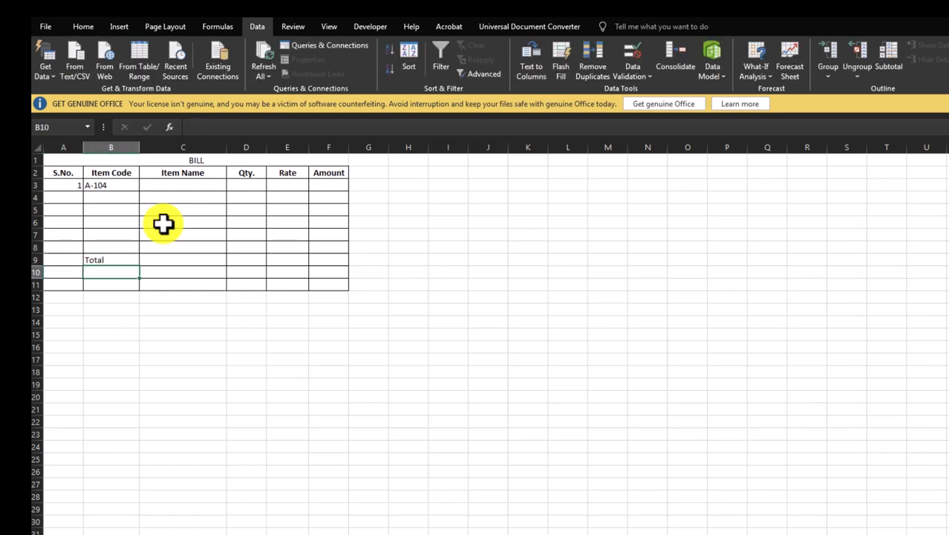
{"action": "type", "text": "GST"}
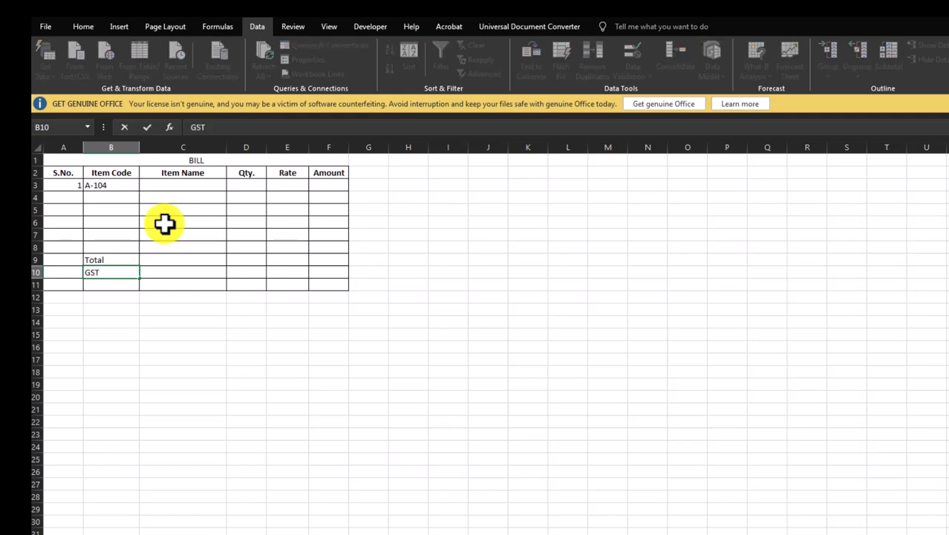
{"action": "type", "text": " 18%"}
{"action": "key", "text": "Return"}
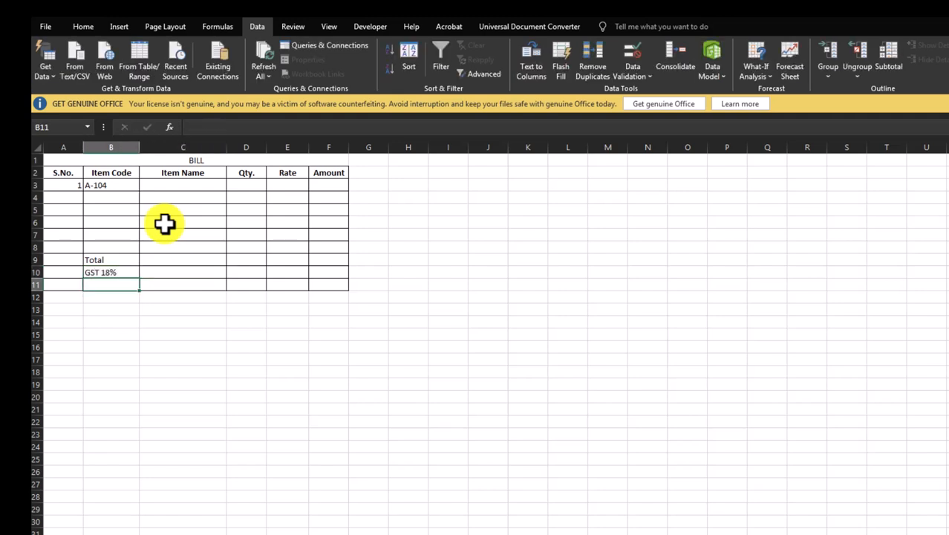
Enter the label Net Payable Amount in B11, the last row of the bill.
{"action": "type", "text": "Net POa"}
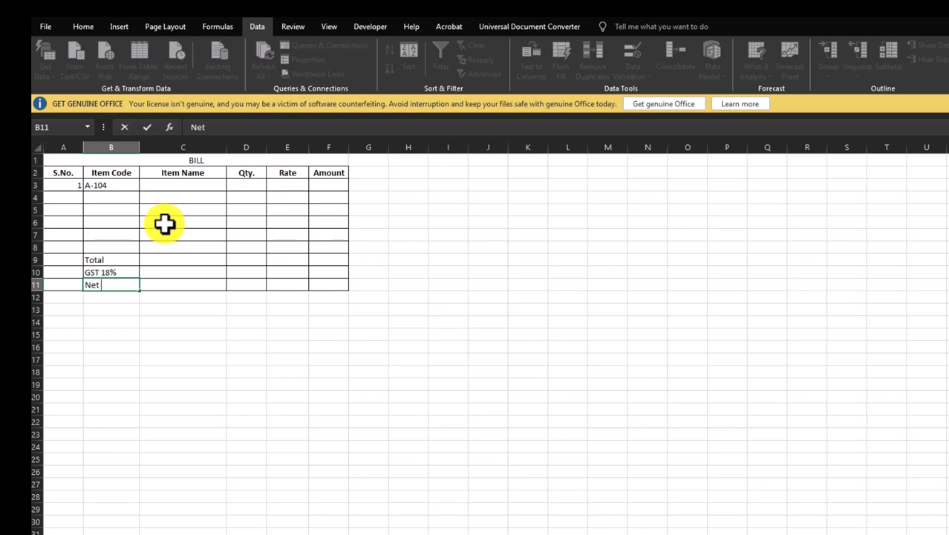
{"action": "key", "text": "BackSpace"}
{"action": "key", "text": "BackSpace"}
{"action": "type", "text": "ayabkle"}
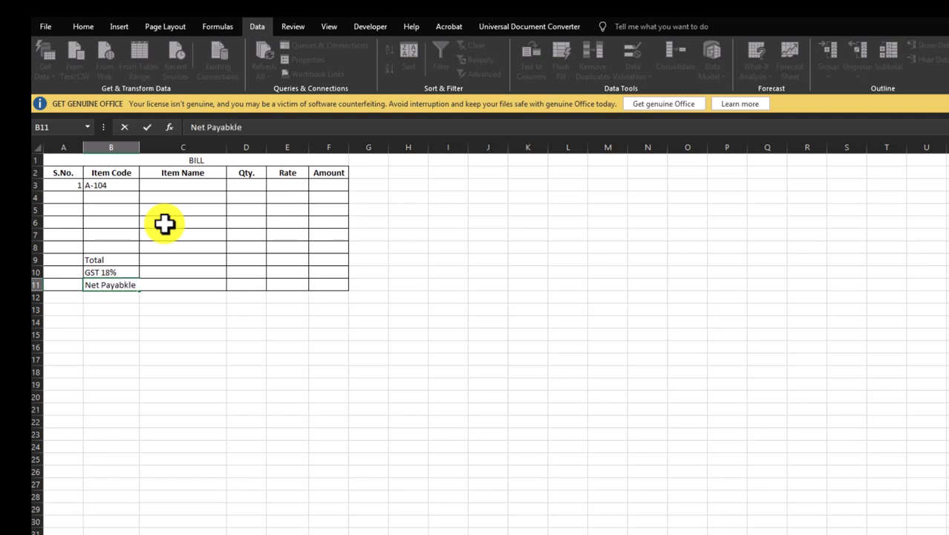
{"action": "key", "text": "BackSpace"}
{"action": "key", "text": "BackSpace"}
{"action": "key", "text": "BackSpace"}
{"action": "key", "text": "BackSpace"}
{"action": "type", "text": "ble Amount"}
{"action": "key", "text": "Return"}
Merge columns B and C across each of the three summary rows, range B9:C11.
{"action": "key", "text": "Up"}
{"action": "key", "text": "Up"}
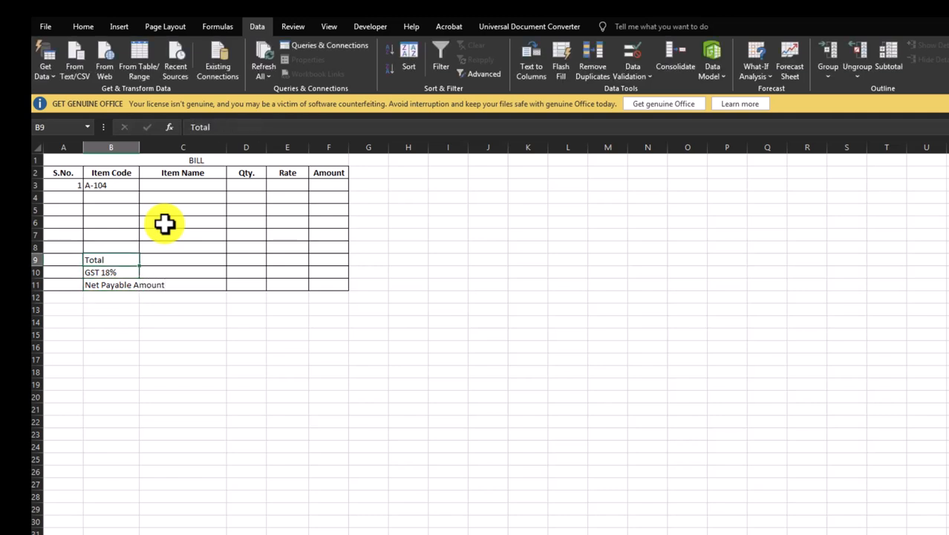
{"action": "key", "text": "Down"}
{"action": "key", "text": "shift+Up"}
{"action": "key", "text": "Right"}
{"action": "key", "text": "Up"}
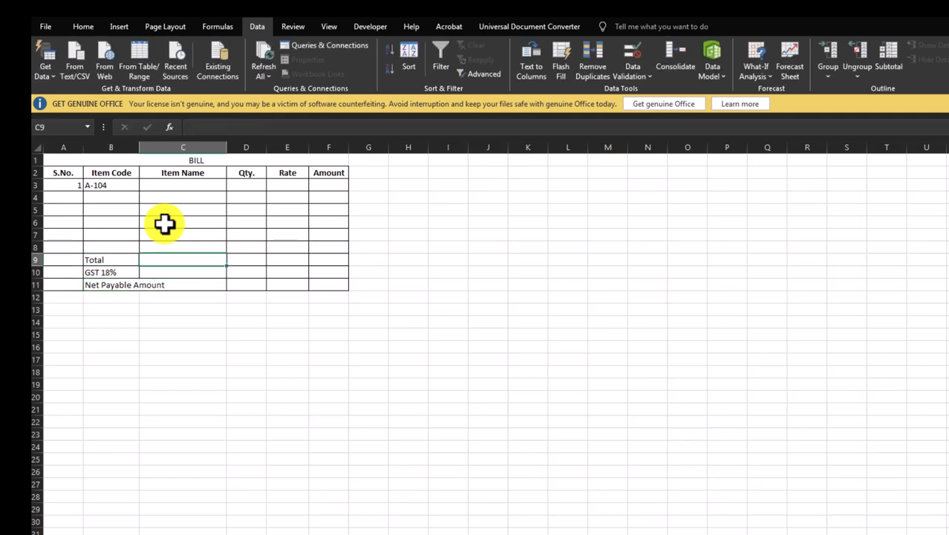
{"action": "key", "text": "Left"}
{"action": "key", "text": "shift+Right"}
{"action": "key", "text": "shift+Down"}
{"action": "key", "text": "shift+Down"}
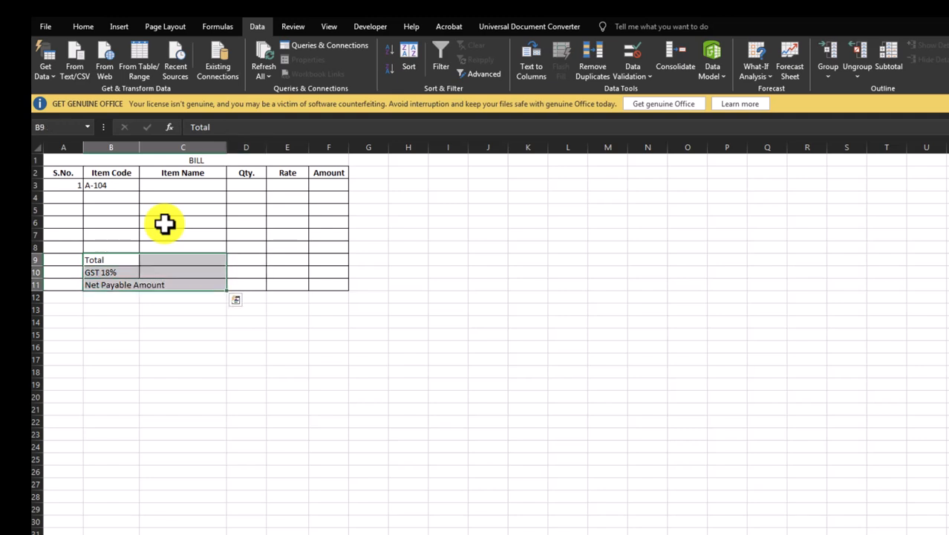
{"action": "left_click", "coordinate": [81, 30]}
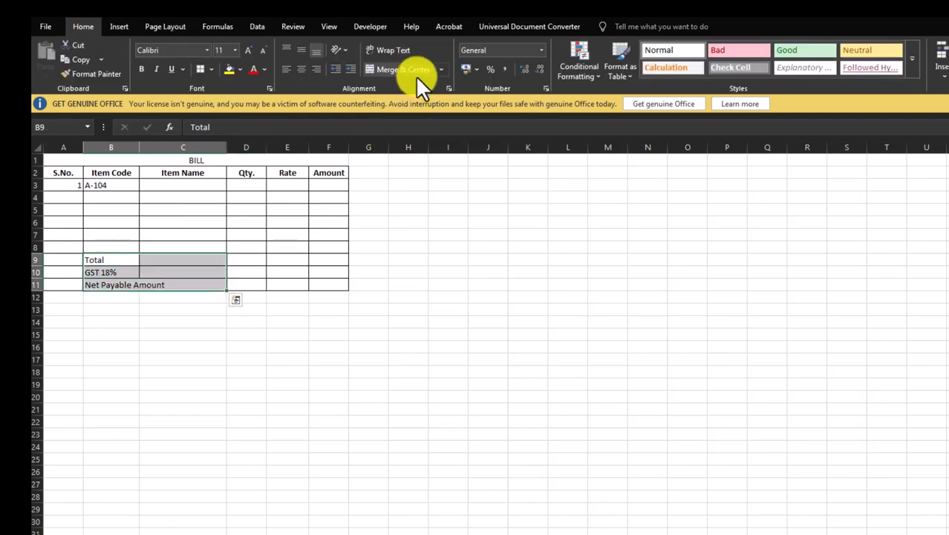
{"action": "left_click", "coordinate": [442, 68]}
{"action": "left_click", "coordinate": [425, 98]}
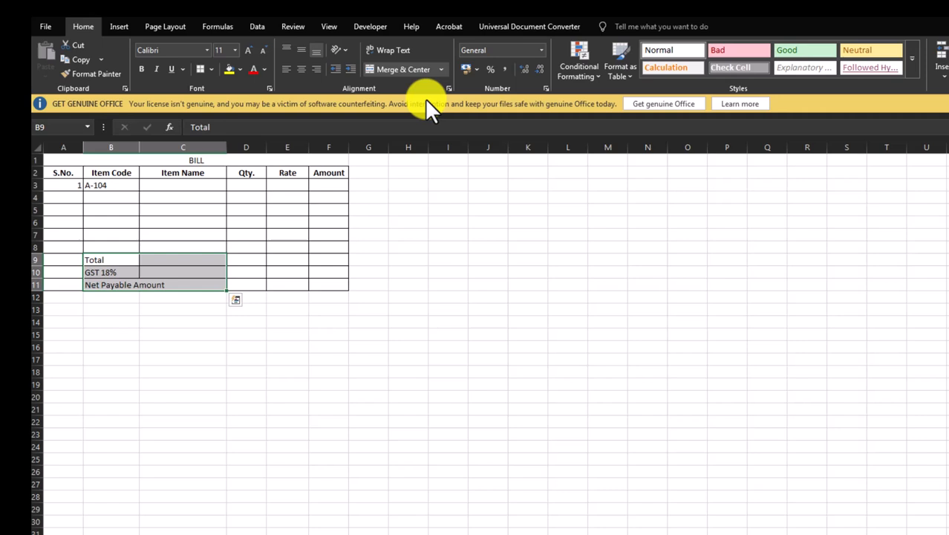
{"action": "left_click", "coordinate": [158, 264]}
{"action": "left_click", "coordinate": [223, 277]}
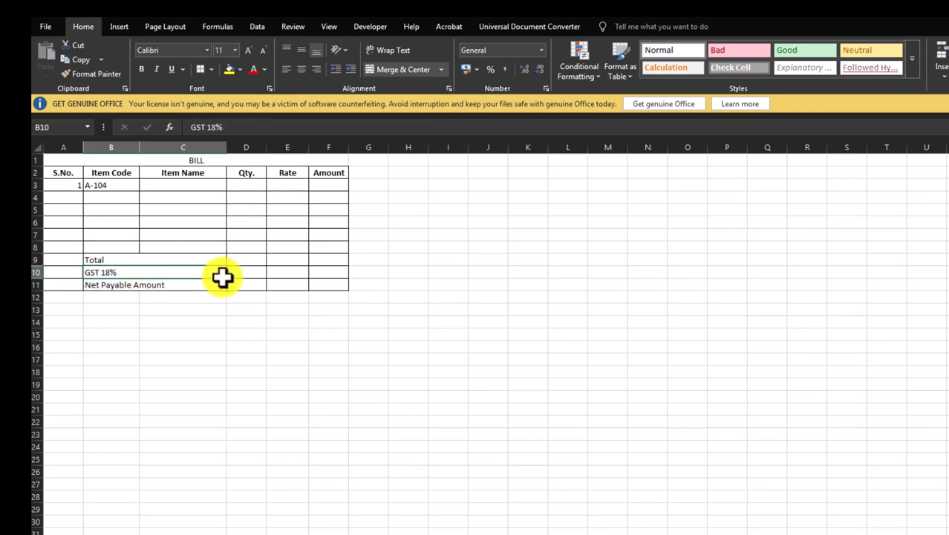
Make the Total, GST 18% and Net Payable Amount labels bold.
{"action": "key", "text": "Up"}
{"action": "key", "text": "shift+Down"}
{"action": "key", "text": "shift+Down"}
{"action": "key", "text": "ctrl+b"}
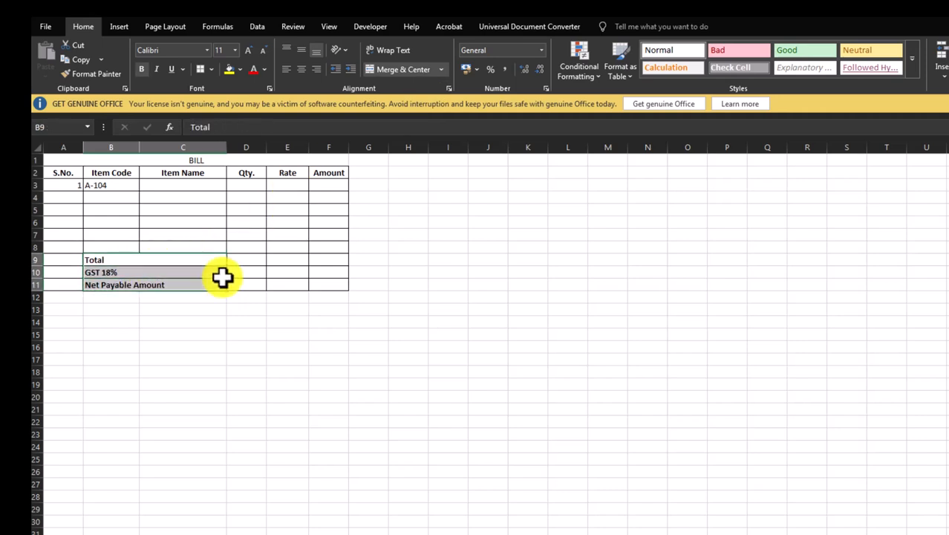
Copy the Item Code cell B3 with its dropdown validation into B4:B7.
{"action": "key", "text": "Up"}
{"action": "key", "text": "Up"}
{"action": "key", "text": "Up"}
{"action": "key", "text": "Up"}
{"action": "key", "text": "Up"}
{"action": "key", "text": "Up"}
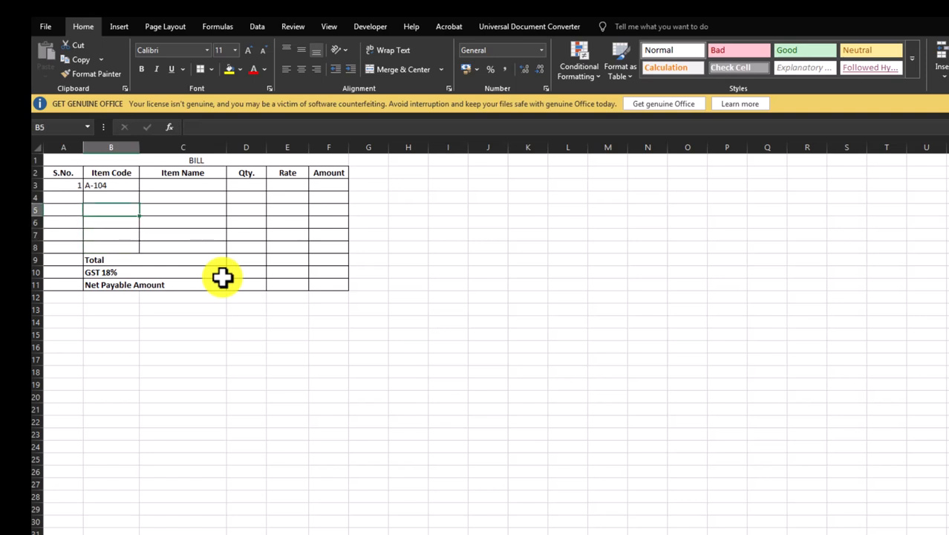
{"action": "key", "text": "ctrl+c"}
{"action": "key", "text": "Down"}
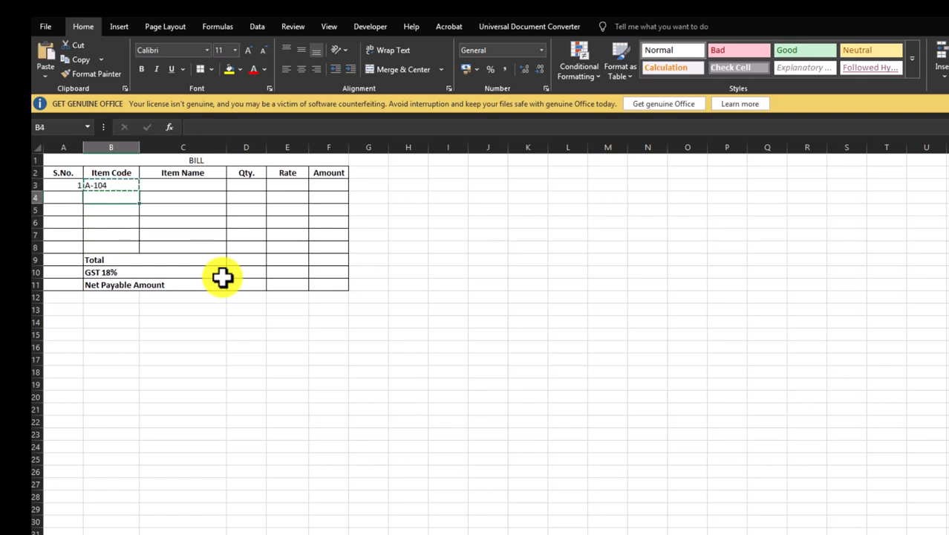
{"action": "key", "text": "shift+Down"}
{"action": "key", "text": "shift+Down"}
{"action": "key", "text": "shift+Down"}
{"action": "key", "text": "ctrl+v"}
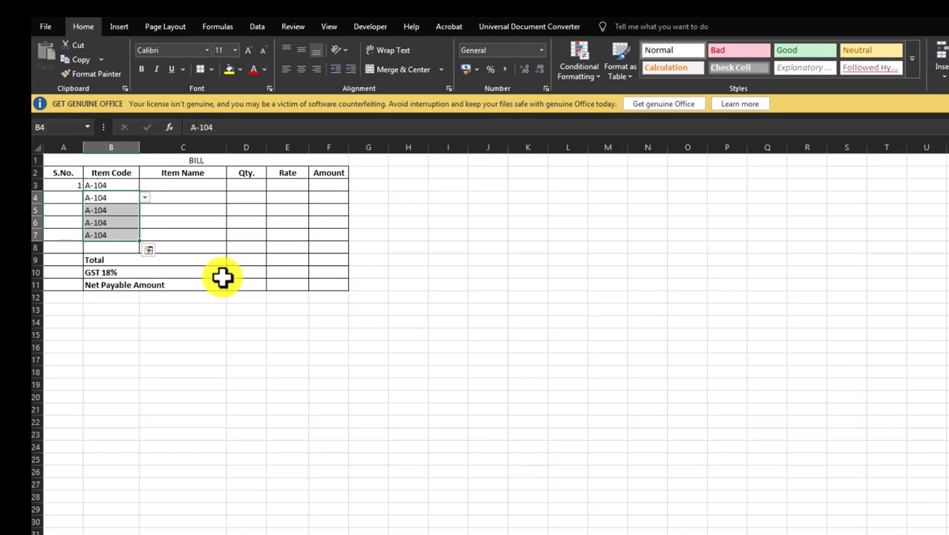
{"action": "key", "text": "Escape"}
Fill the S.No. column from A3 down to A7 with the serial numbers 1 to 5.
{"action": "key", "text": "Up"}
{"action": "key", "text": "Down"}
{"action": "key", "text": "Left"}
{"action": "key", "text": "Up"}
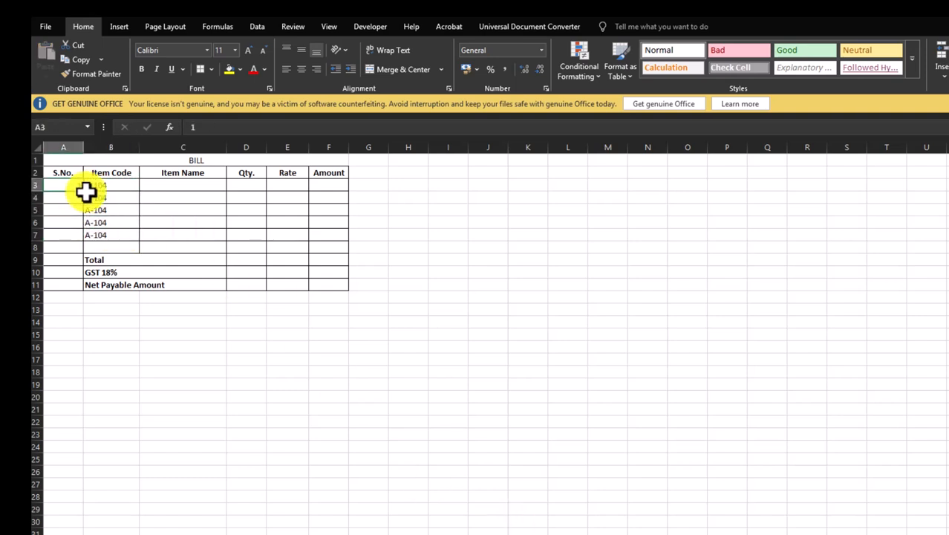
{"action": "left_click_drag", "start_coordinate": [84, 192], "coordinate": [85, 238]}
Clear the copied A-104 item codes from cells B4:B7.
{"action": "left_click", "coordinate": [130, 198]}
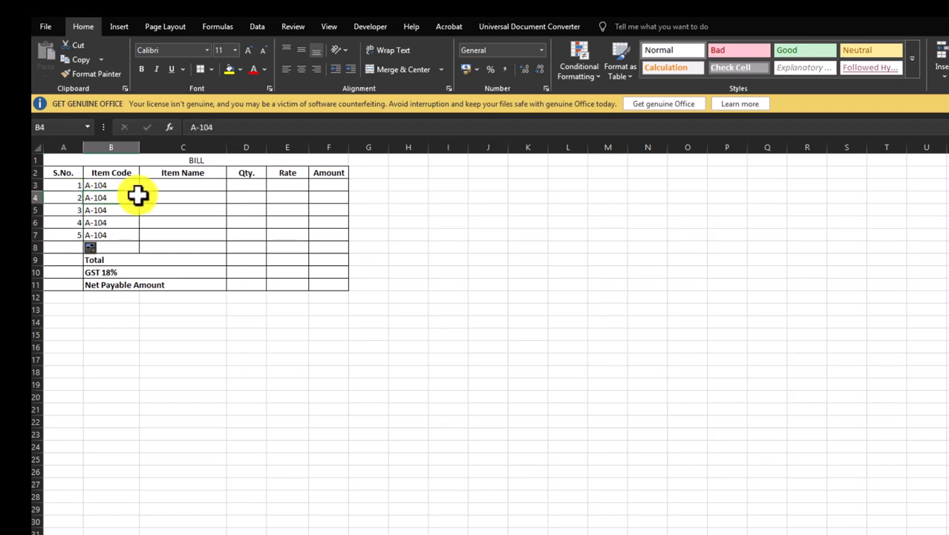
{"action": "key", "text": "Delete"}
{"action": "key", "text": "Down"}
{"action": "key", "text": "Delete"}
{"action": "key", "text": "Down"}
{"action": "key", "text": "Delete"}
{"action": "key", "text": "Down"}
{"action": "key", "text": "Delete"}
{"action": "key", "text": "Down"}
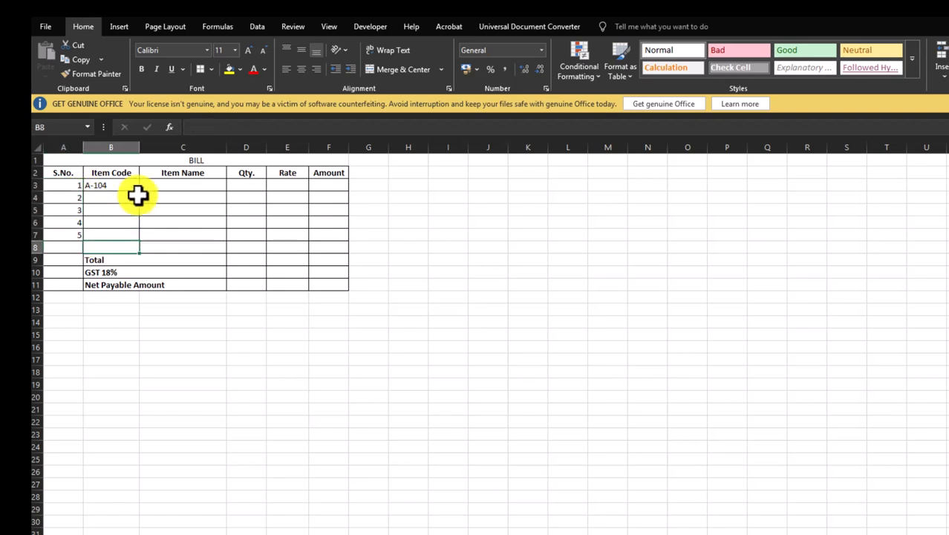
Start a VLOOKUP formula in Item Name cell C3 with B3 as the lookup value and the named range data as the table array.
{"action": "key", "text": "Up"}
{"action": "key", "text": "Up"}
{"action": "key", "text": "Up"}
{"action": "key", "text": "Up"}
{"action": "key", "text": "Up"}
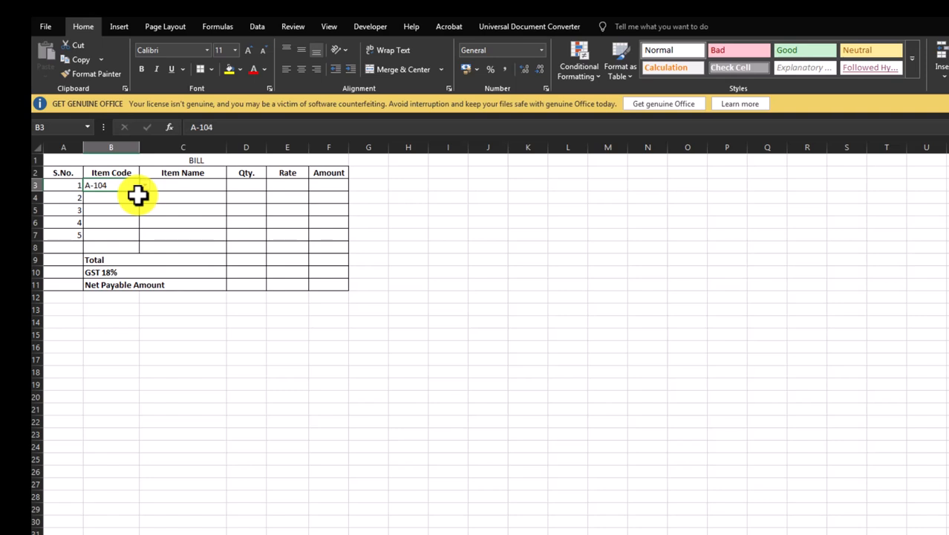
{"action": "key", "text": "Right"}
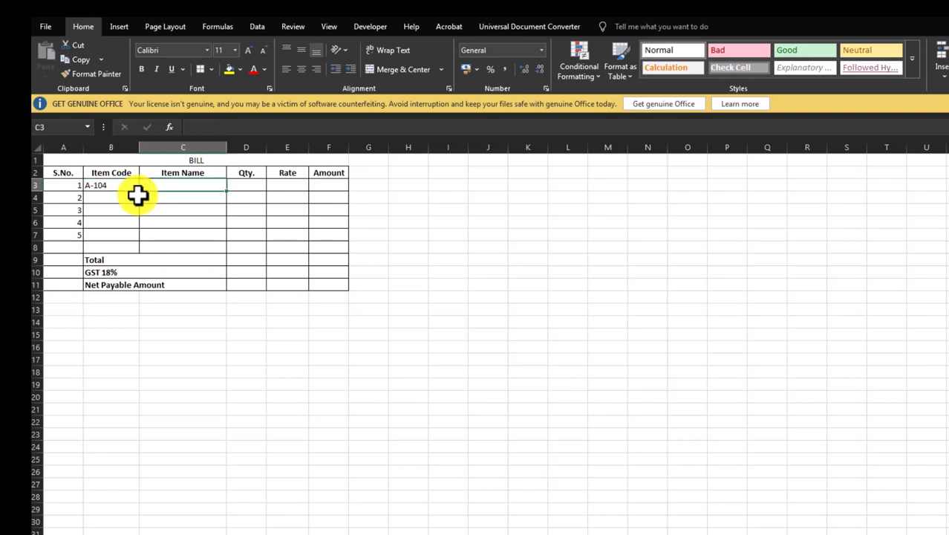
{"action": "type", "text": "=vloo"}
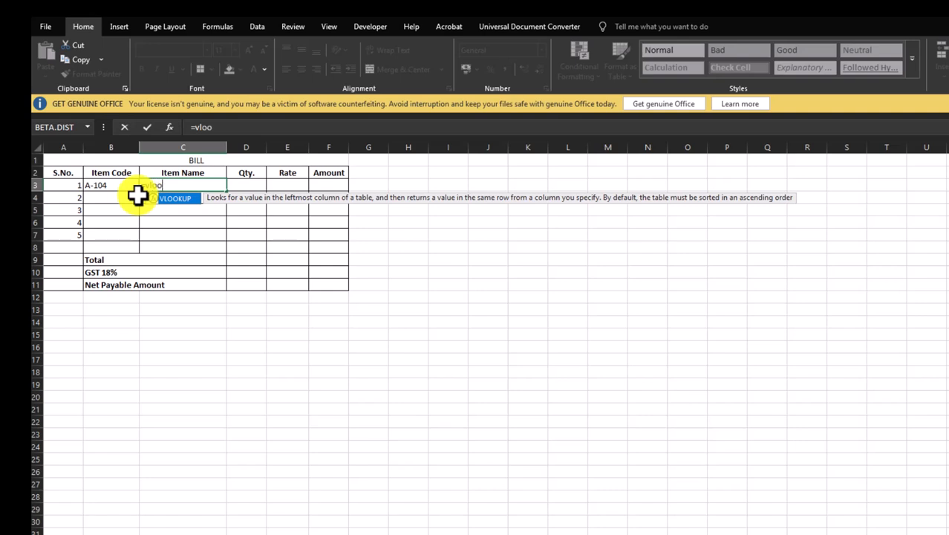
{"action": "key", "text": "Tab"}
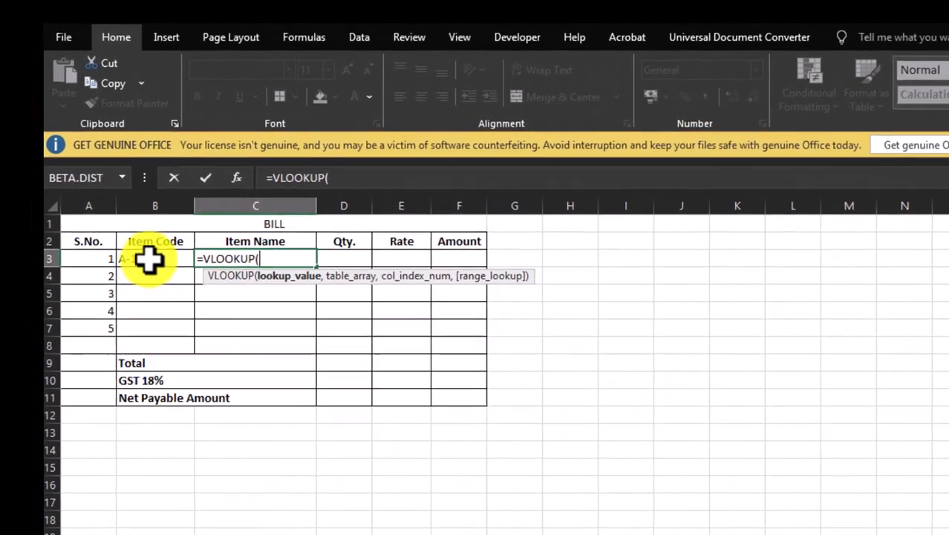
{"action": "left_click", "coordinate": [105, 185]}
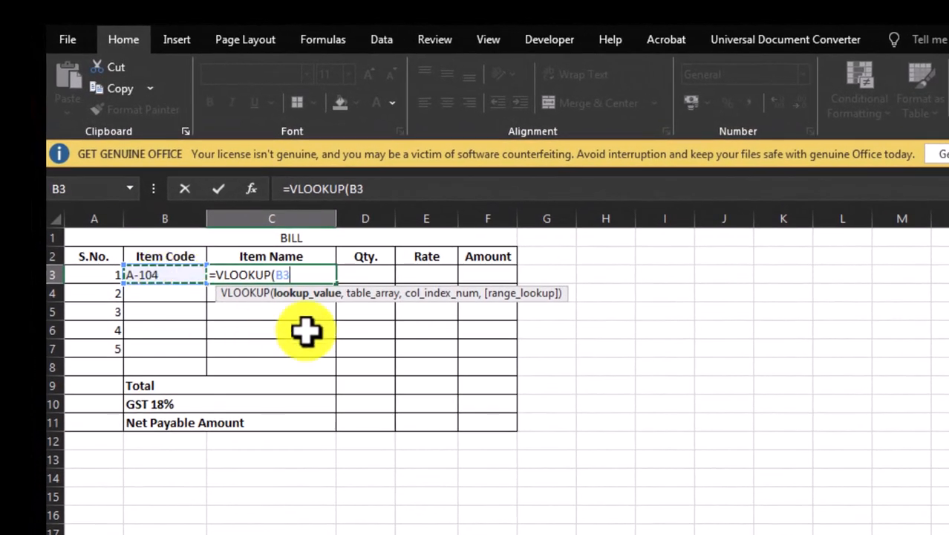
{"action": "type", "text": ","}
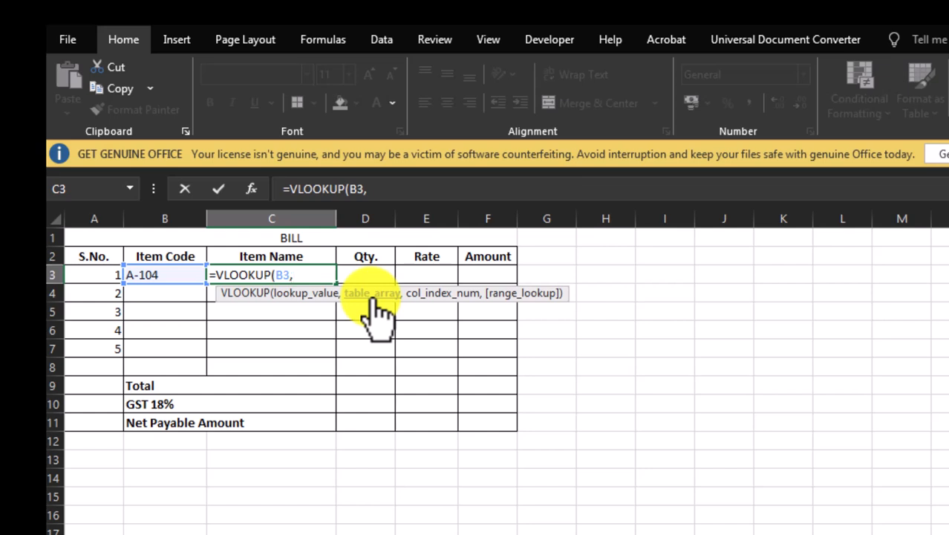
{"action": "type", "text": "d"}
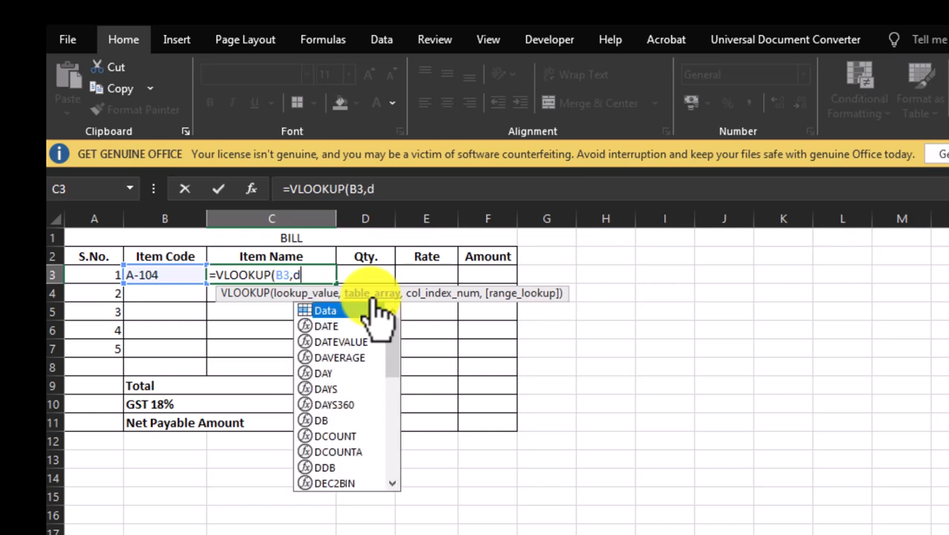
{"action": "type", "text": "ata"}
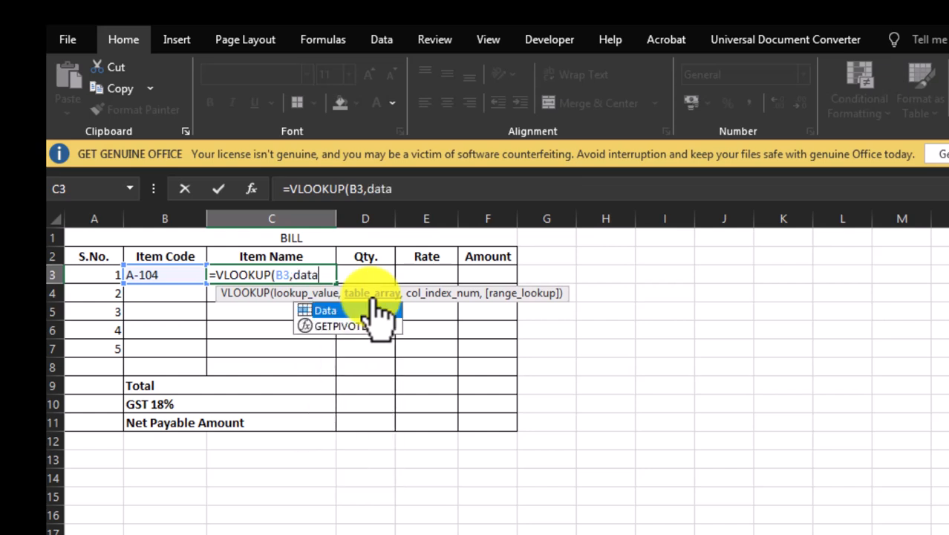
{"action": "type", "text": ","}
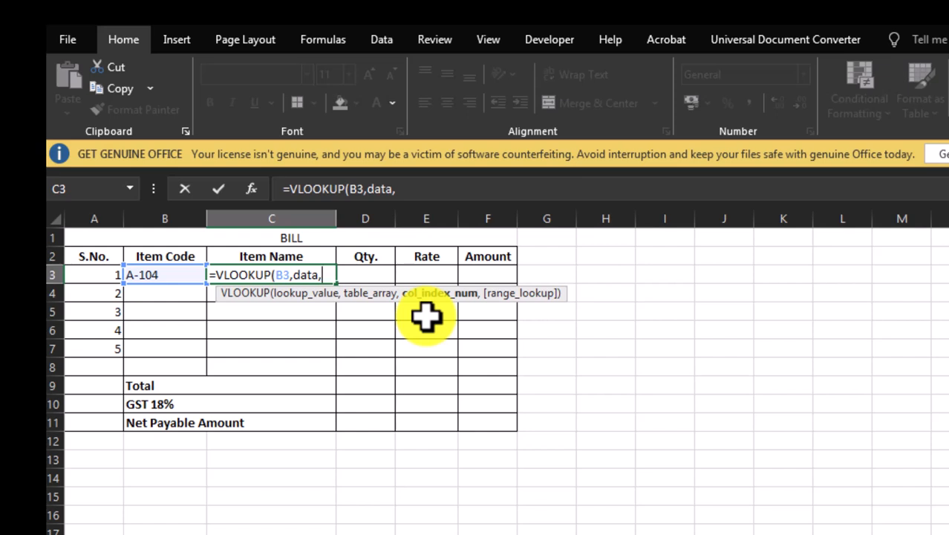
Complete the C3 lookup formula with column(b1) as the column index and 0 for an exact match.
{"action": "type", "text": "c"}
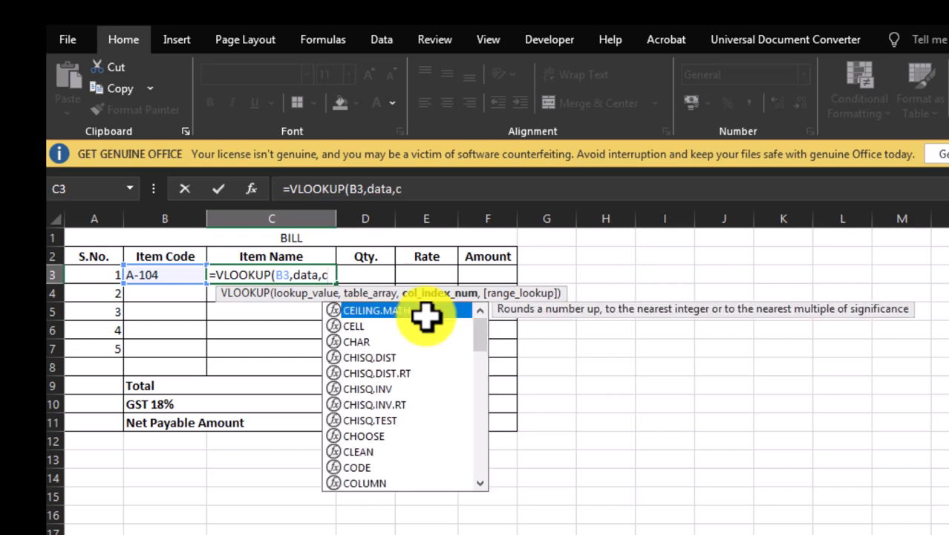
{"action": "type", "text": "olumn"}
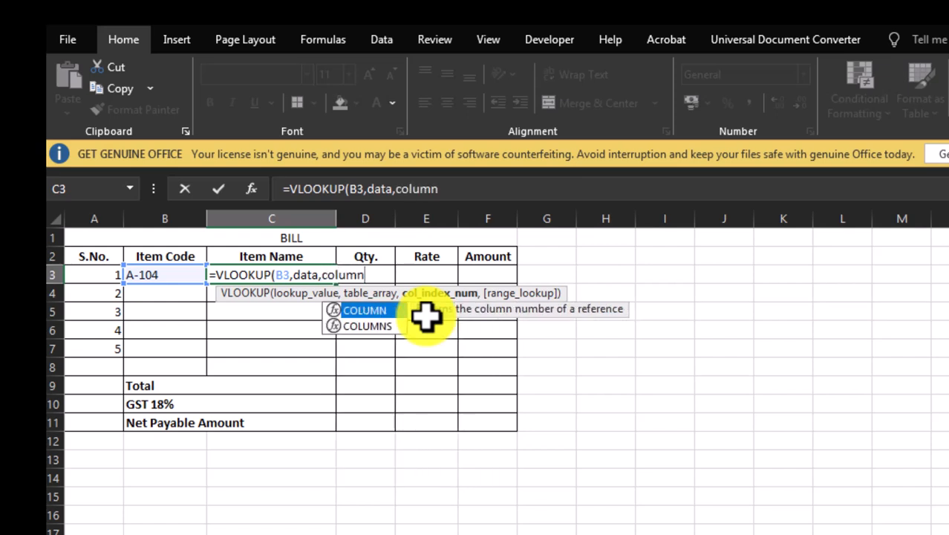
{"action": "type", "text": "(b1)"}
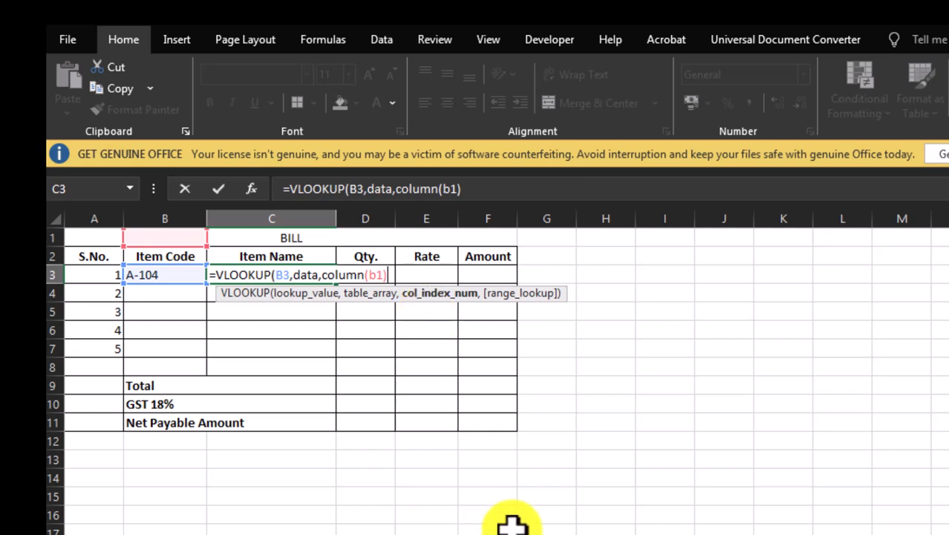
{"action": "type", "text": ","}
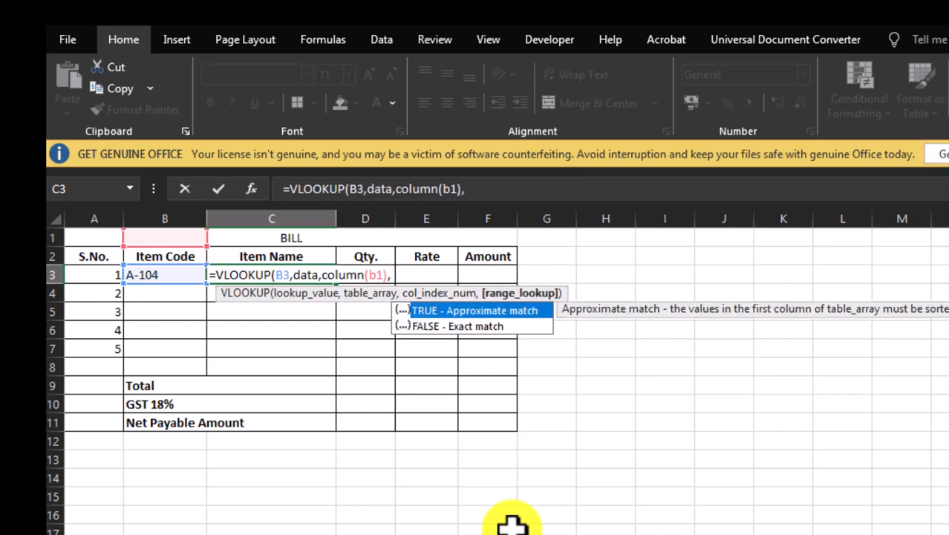
{"action": "type", "text": "0"}
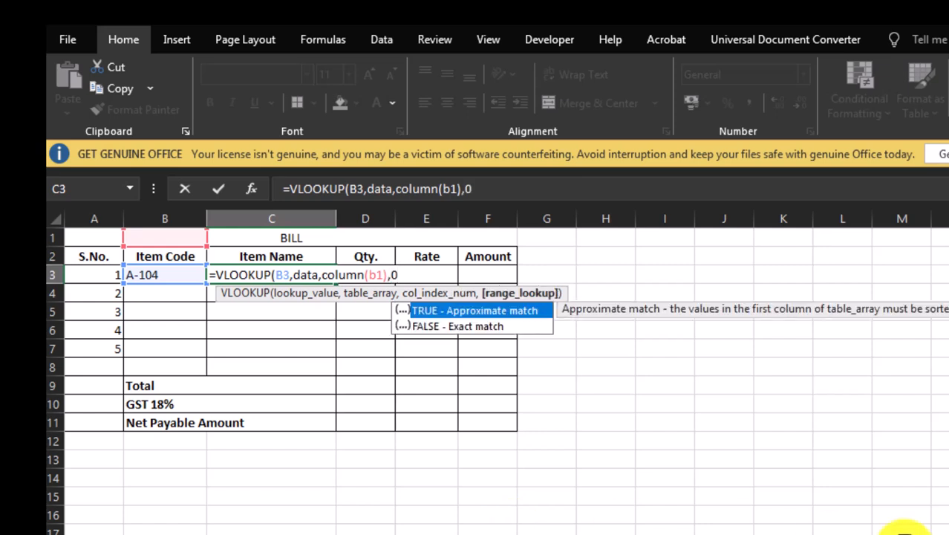
{"action": "type", "text": ")"}
{"action": "key", "text": "Return"}
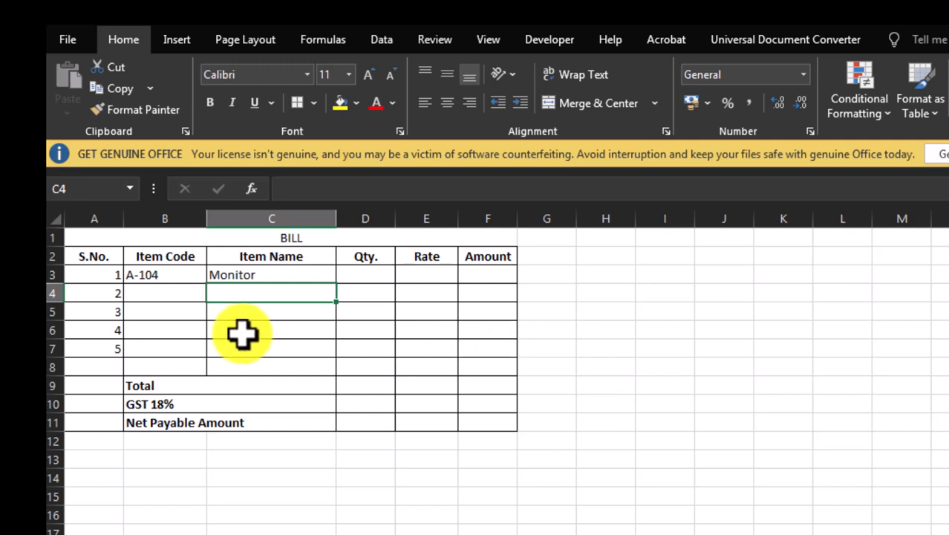
Examine the item code, item name and rate columns of the source table on the data sheet.
{"action": "left_click", "coordinate": [253, 276]}
{"action": "key", "text": "ctrl+Page_Down"}
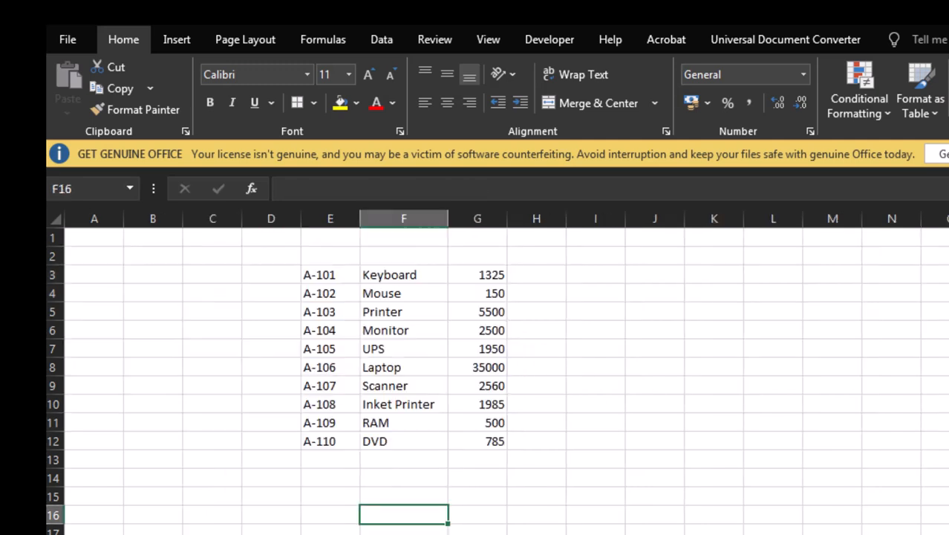
{"action": "left_click_drag", "start_coordinate": [317, 293], "coordinate": [316, 461]}
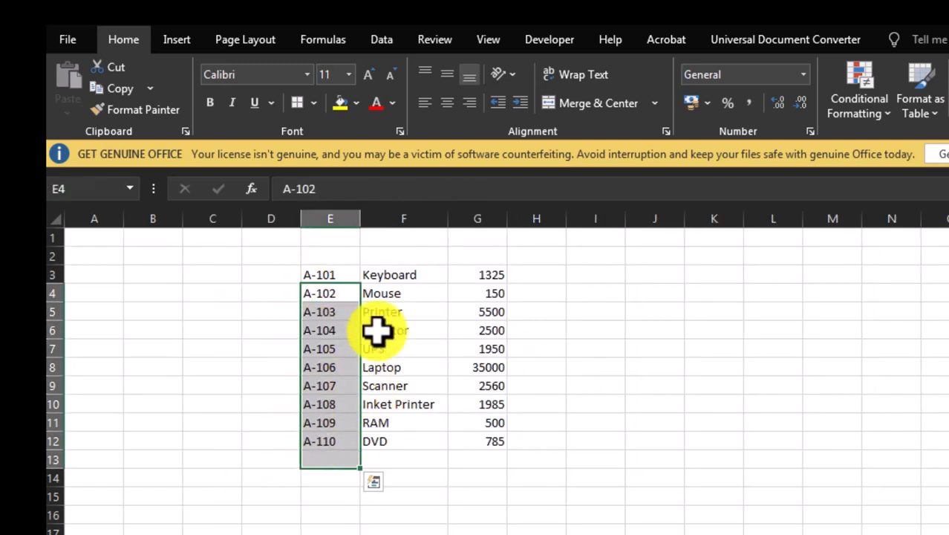
{"action": "left_click_drag", "start_coordinate": [384, 278], "coordinate": [397, 460]}
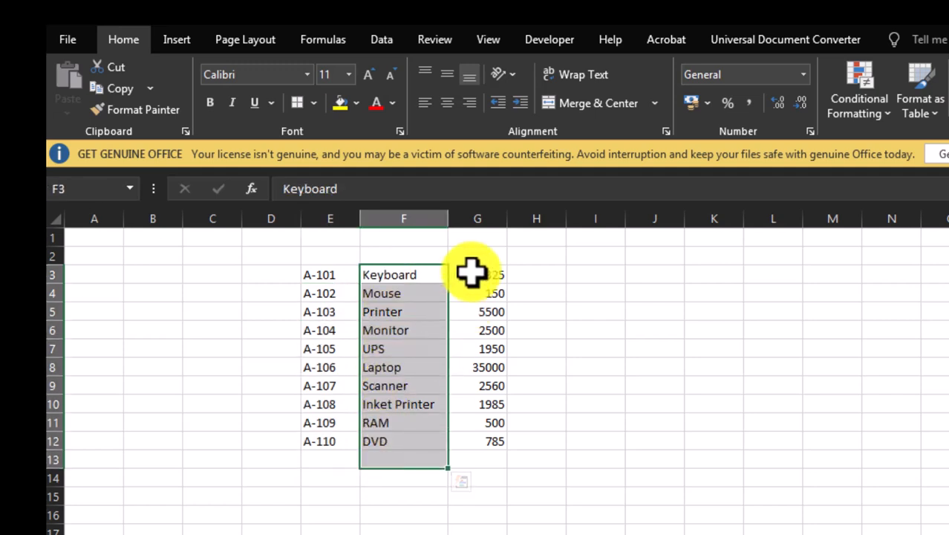
{"action": "left_click_drag", "start_coordinate": [468, 273], "coordinate": [490, 422]}
{"action": "left_click", "coordinate": [329, 274]}
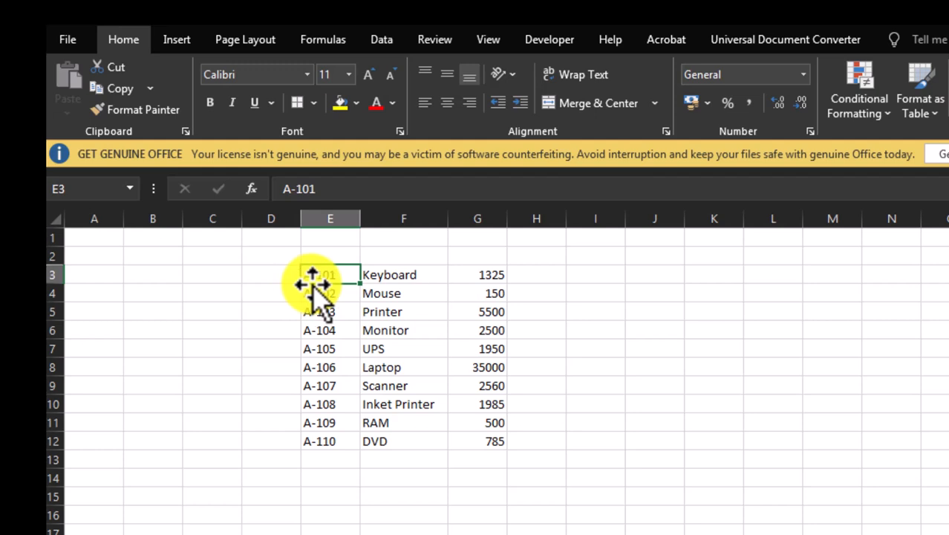
{"action": "left_click", "coordinate": [377, 275]}
{"action": "left_click", "coordinate": [481, 272]}
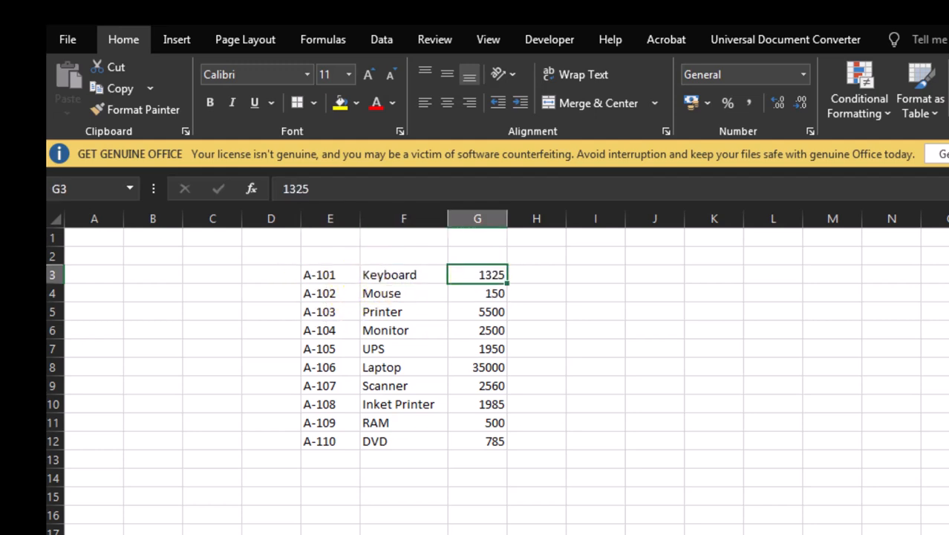
Return to the bill sheet and choose item code A-101 from the dropdown in B3.
{"action": "key", "text": "ctrl+Page_Up"}
{"action": "left_click", "coordinate": [158, 274]}
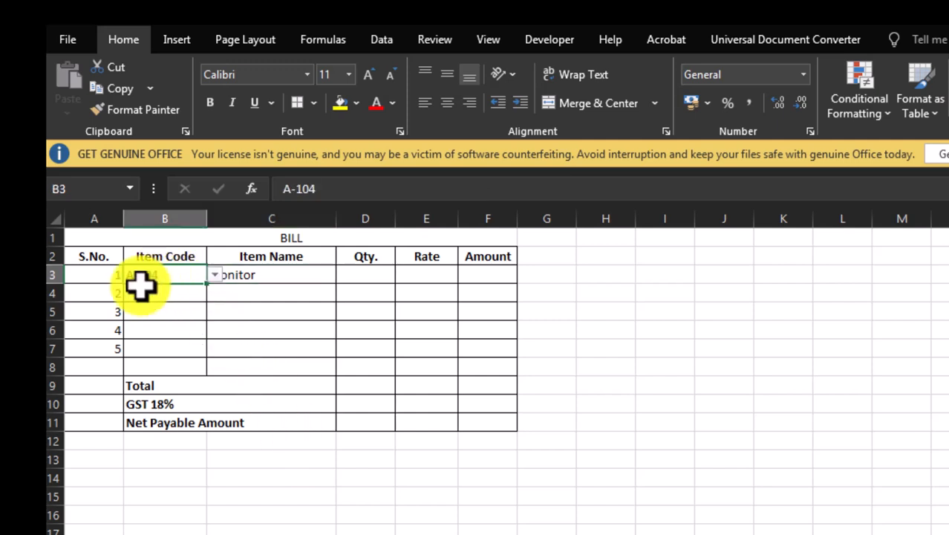
{"action": "left_click", "coordinate": [214, 274]}
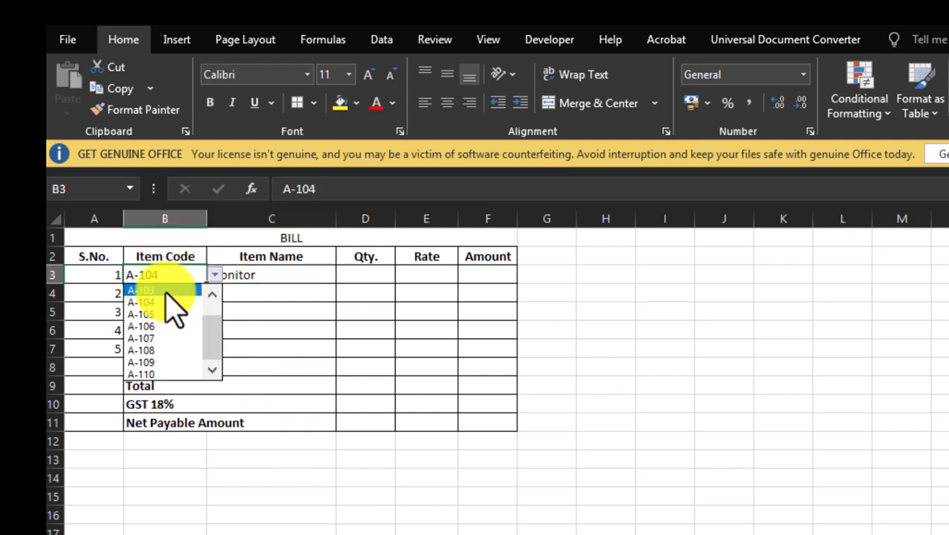
{"action": "scroll", "coordinate": [211, 311], "scroll_direction": "up", "scroll_amount": 2}
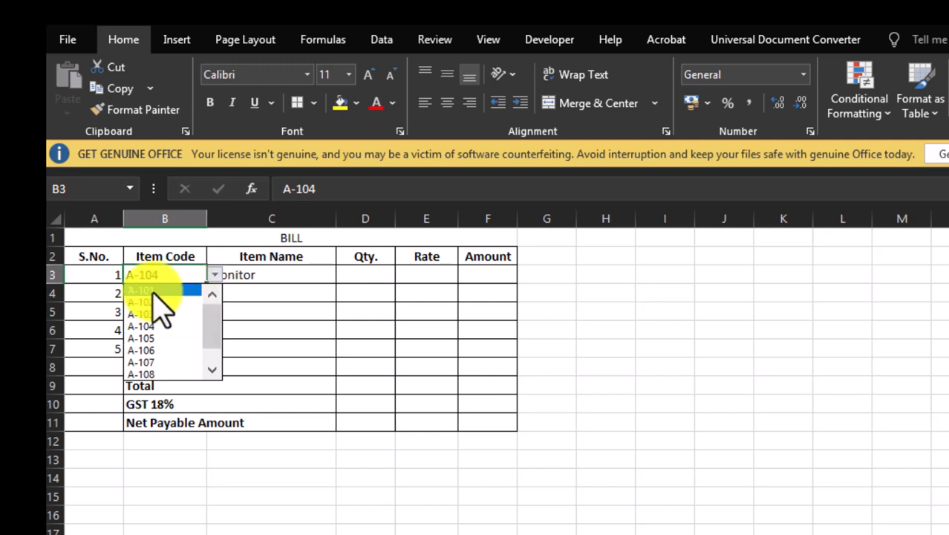
{"action": "left_click", "coordinate": [193, 292]}
Enter a quantity of 2 for the first bill item in D3.
{"action": "left_click", "coordinate": [259, 281]}
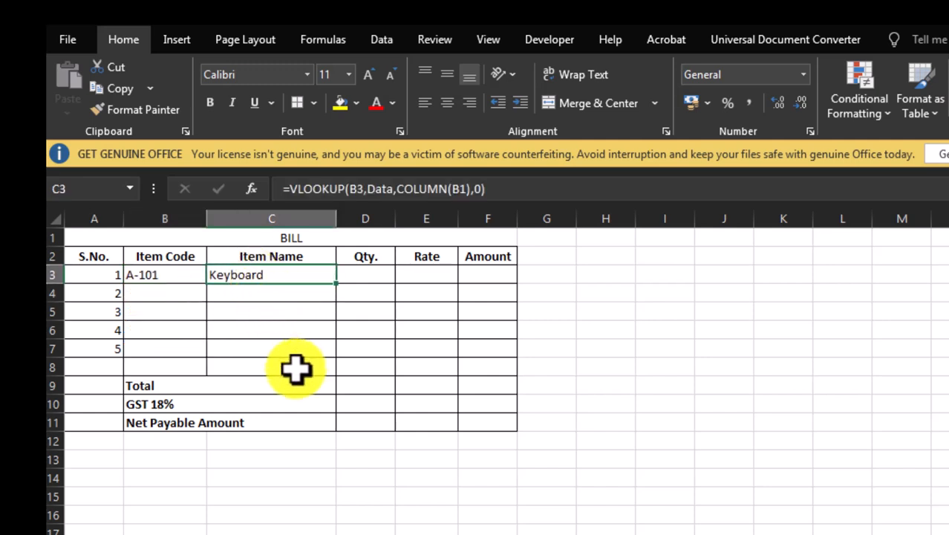
{"action": "key", "text": "Tab"}
{"action": "type", "text": "2"}
{"action": "key", "text": "Tab"}
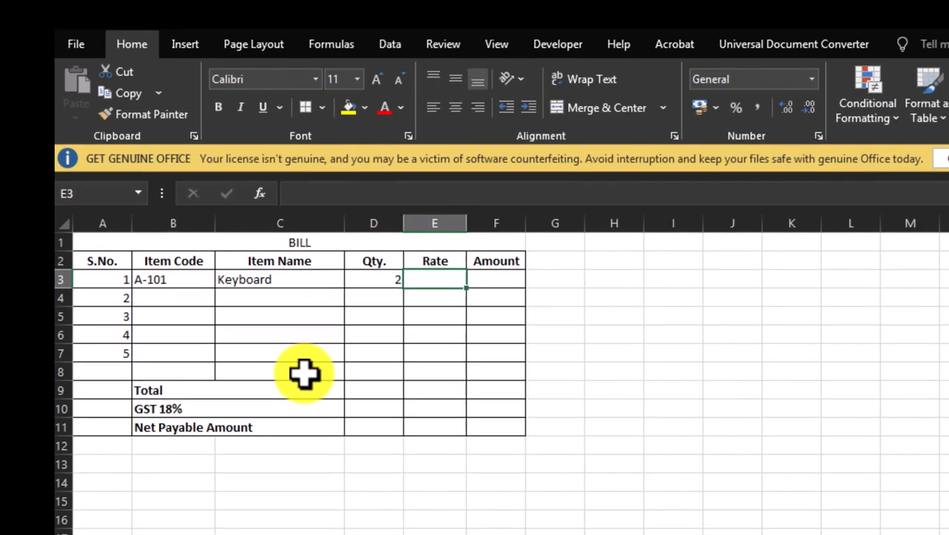
Copy the VLOOKUP formula from Item Name cell C3 into Rate cell E3.
{"action": "key", "text": "Left"}
{"action": "key", "text": "Left"}
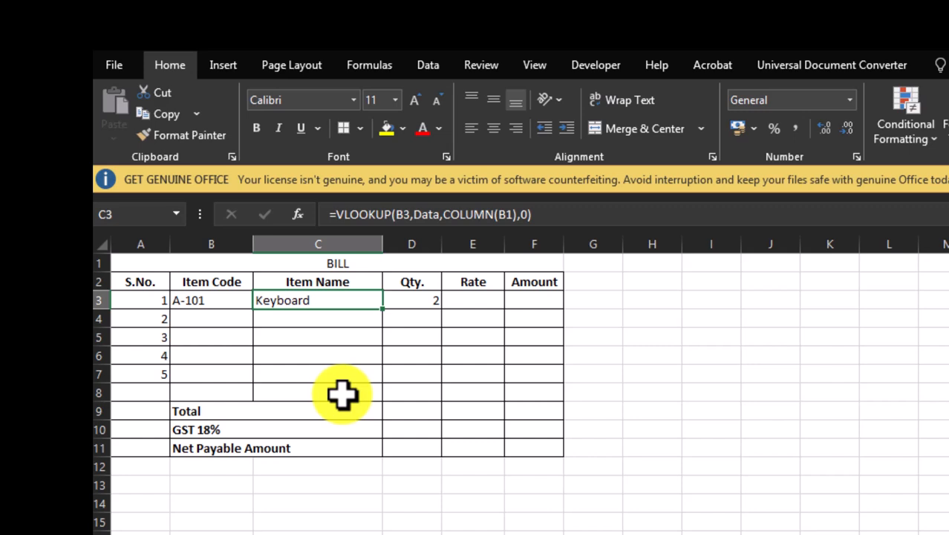
{"action": "key", "text": "ctrl+c"}
{"action": "key", "text": "Right"}
{"action": "key", "text": "Right"}
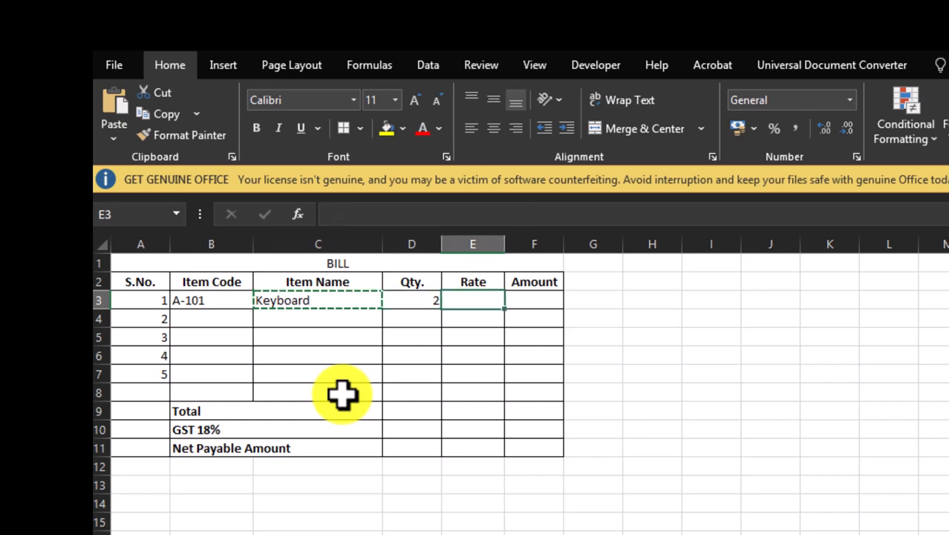
{"action": "key", "text": "Return"}
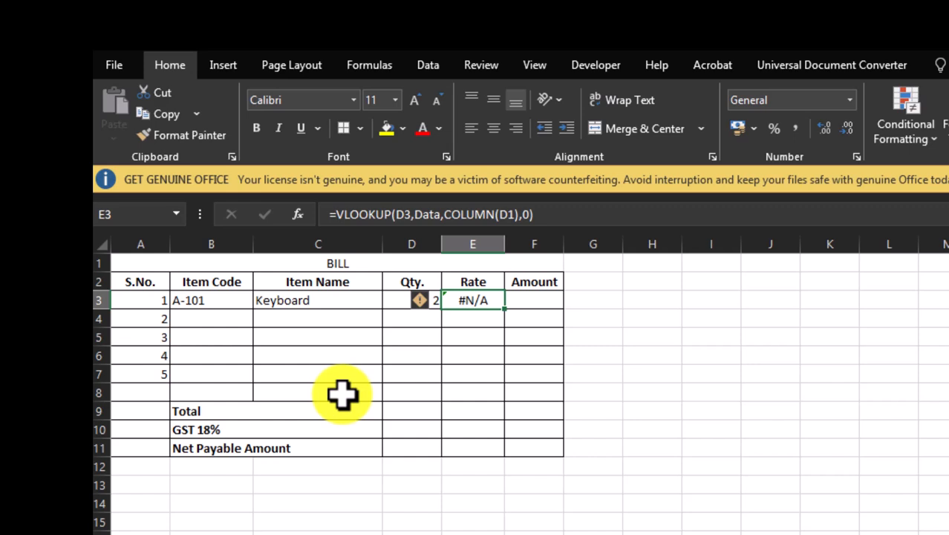
{"action": "key", "text": "F2"}
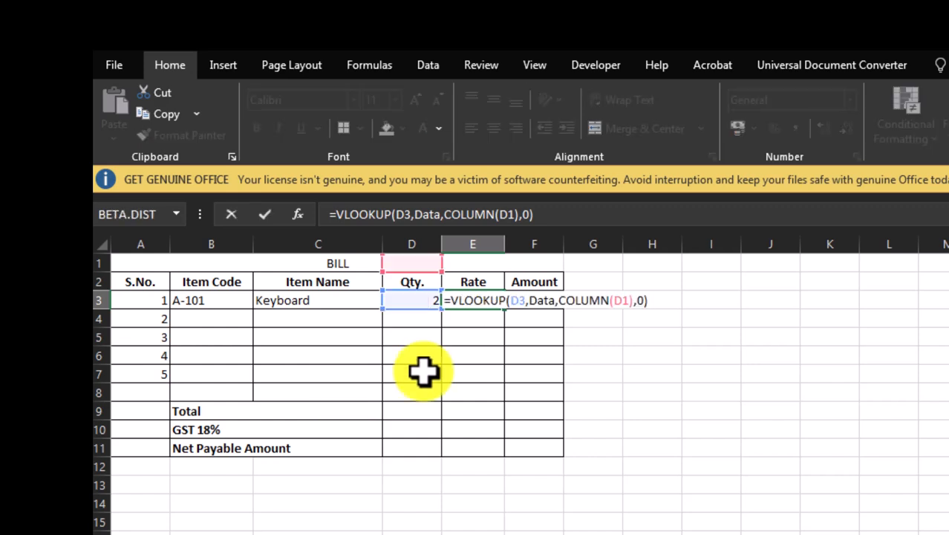
{"action": "left_click", "coordinate": [511, 300]}
{"action": "left_click", "coordinate": [422, 300]}
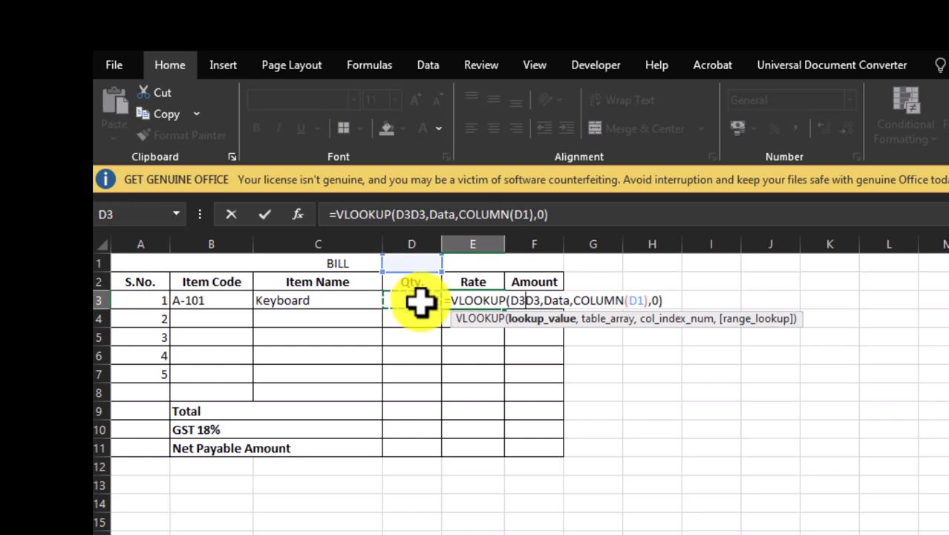
{"action": "key", "text": "Escape"}
Make the lookup column absolute in the Item Name formula in C3, so it reads =VLOOKUP($B3,Data,COLUMN(B1),0).
{"action": "left_click", "coordinate": [286, 301]}
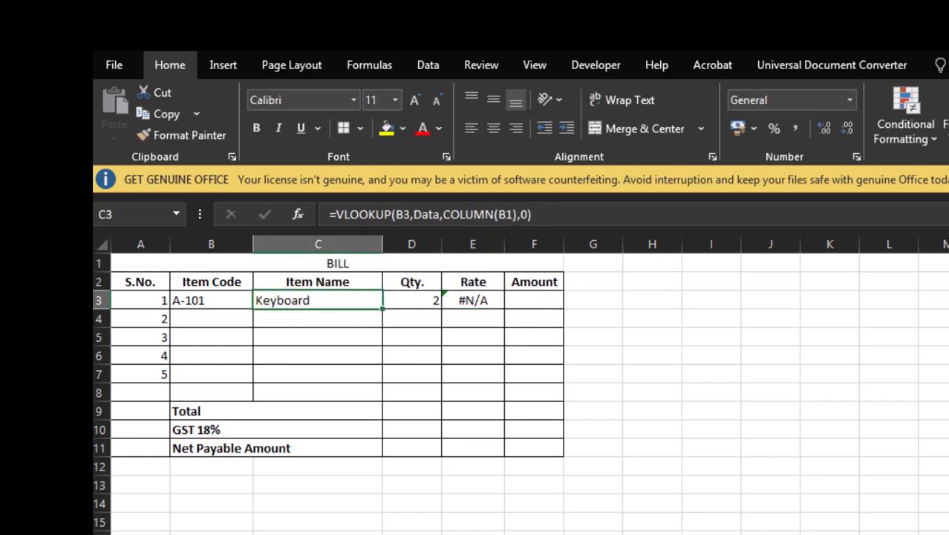
{"action": "left_click", "coordinate": [412, 297]}
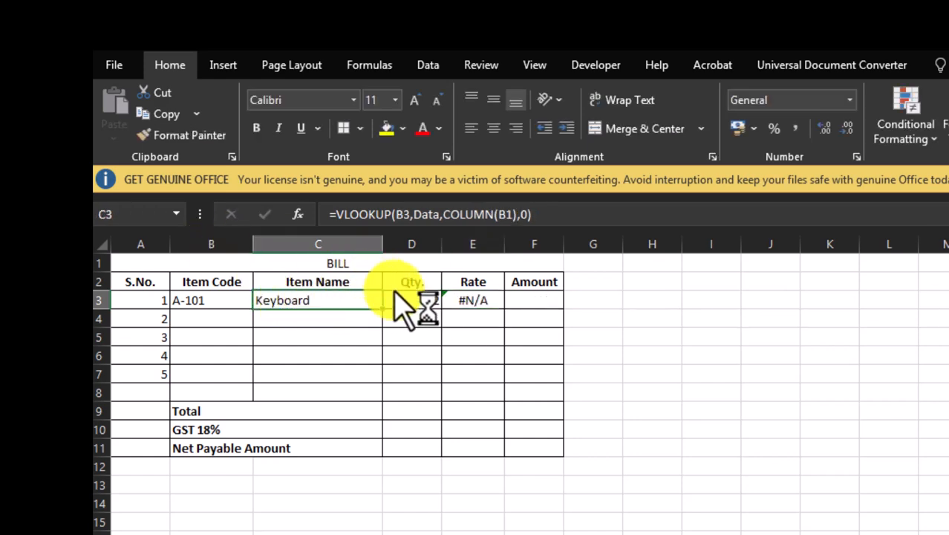
{"action": "double_click", "coordinate": [303, 299]}
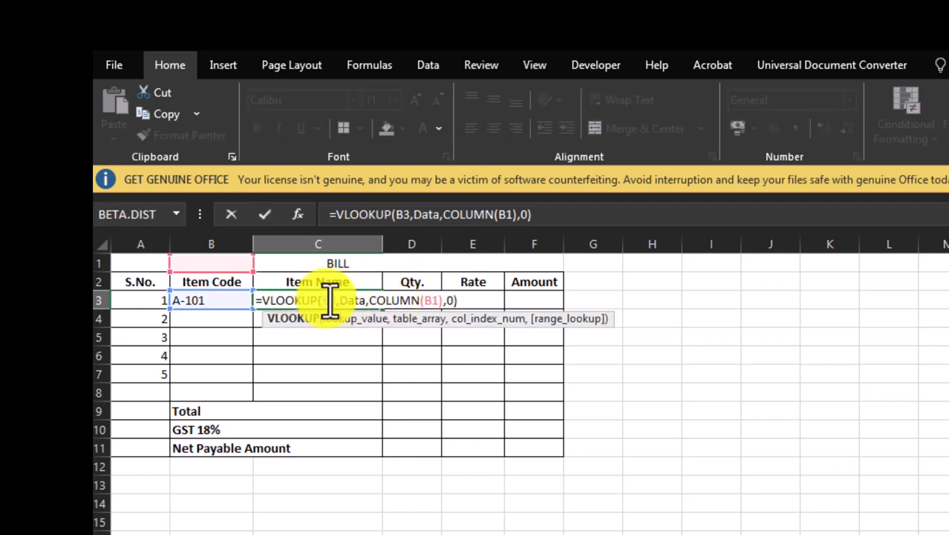
{"action": "left_click", "coordinate": [329, 300]}
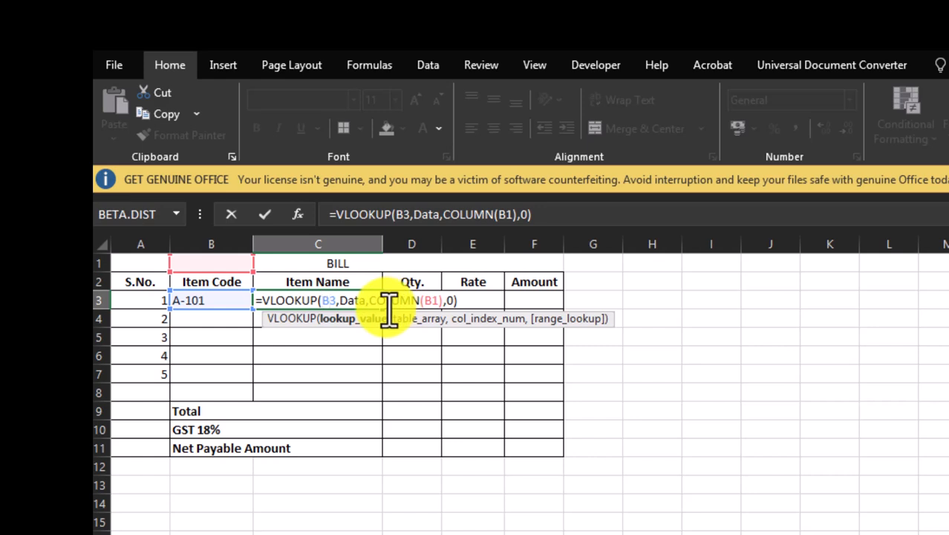
{"action": "type", "text": "$"}
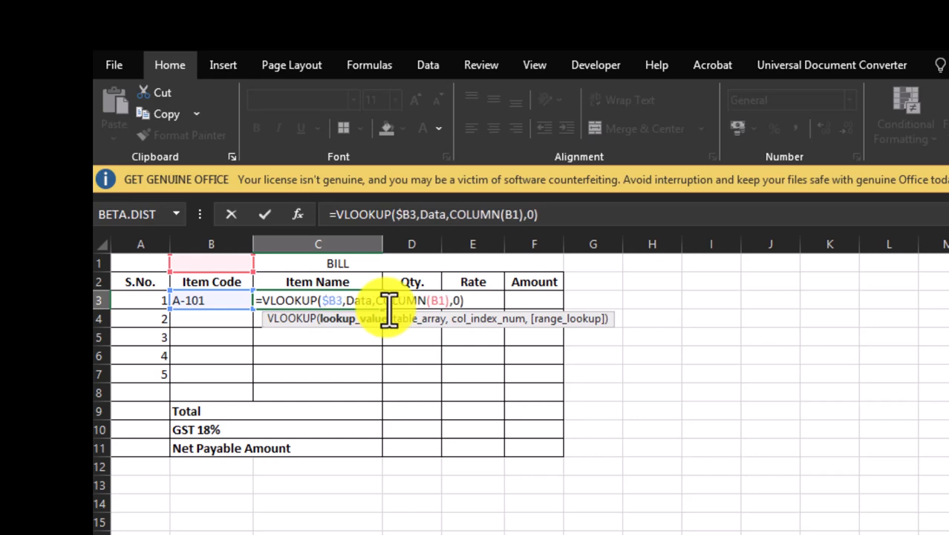
{"action": "key", "text": "ctrl+Return"}
Copy the VLOOKUP formula with the locked $B3 reference from C3 into Rate cell E3.
{"action": "key", "text": "ctrl+c"}
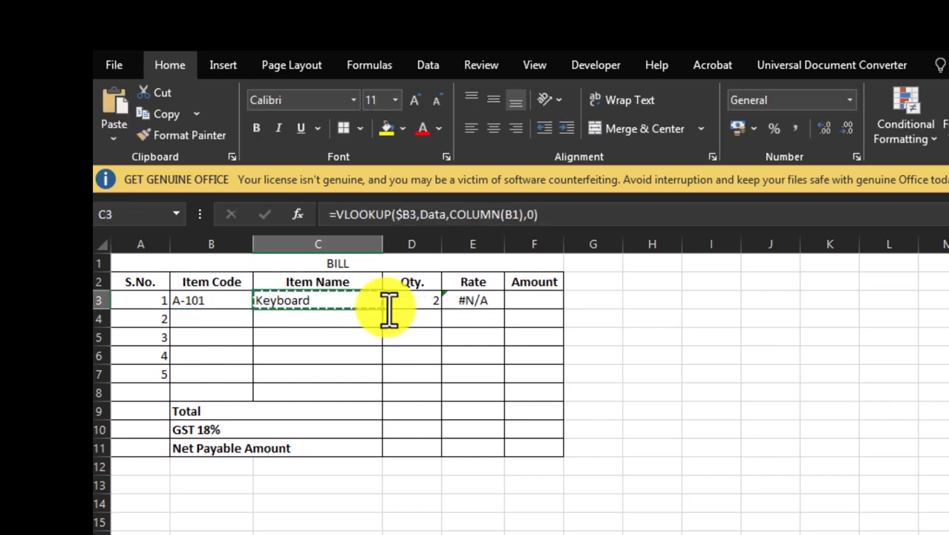
{"action": "key", "text": "Right"}
{"action": "key", "text": "Right"}
{"action": "key", "text": "ctrl+v"}
{"action": "key", "text": "Escape"}
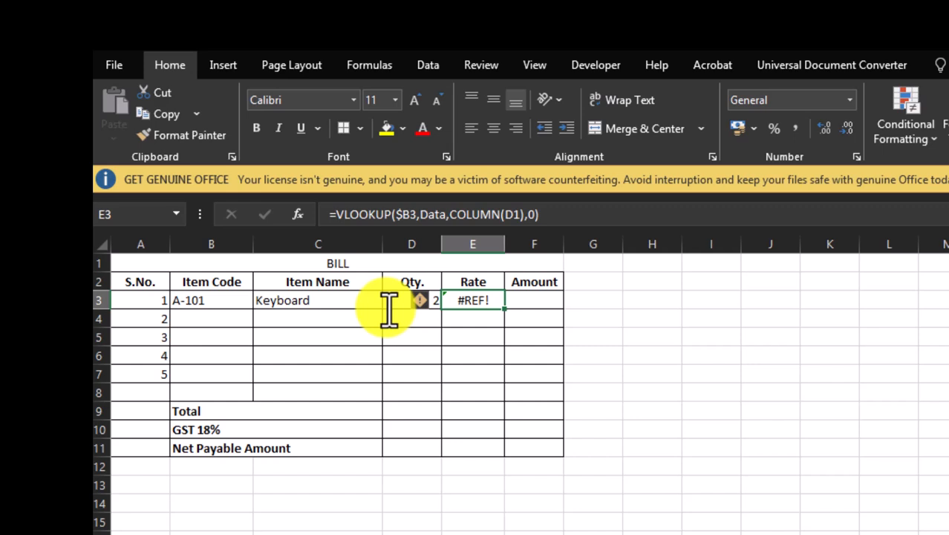
Compare the Item Name formula in C3 with the pasted Rate formula in E3.
{"action": "key", "text": "Left"}
{"action": "key", "text": "Left"}
{"action": "key", "text": "Right"}
{"action": "key", "text": "Left"}
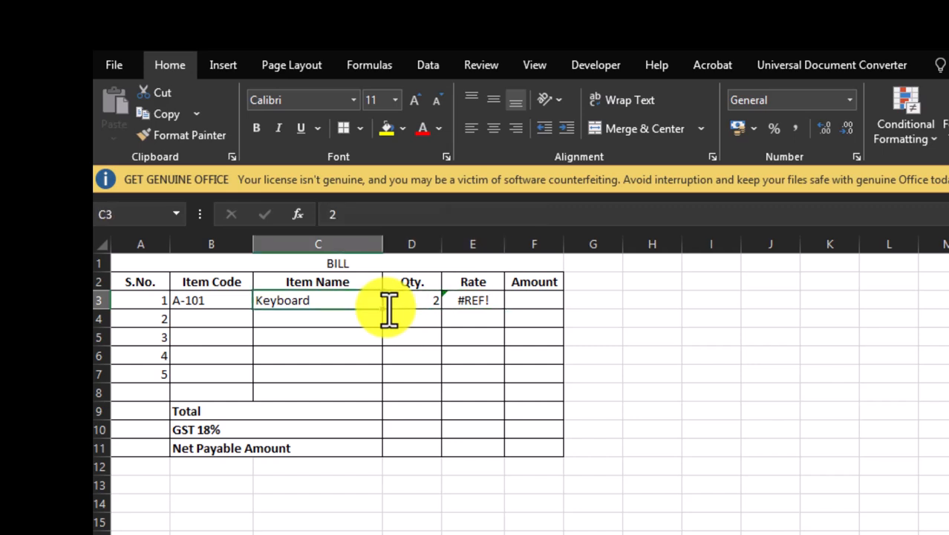
{"action": "key", "text": "Right"}
{"action": "key", "text": "Right"}
{"action": "key", "text": "Left"}
{"action": "key", "text": "Right"}
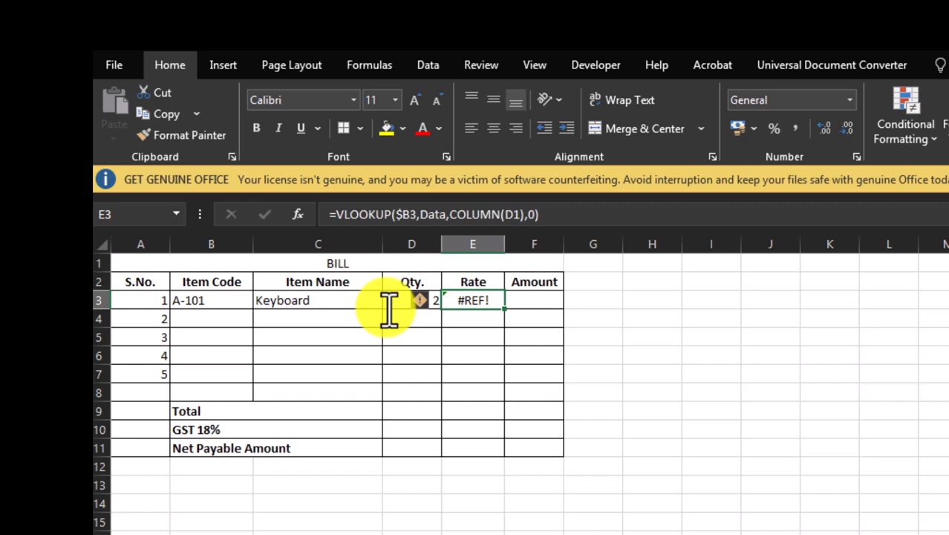
Change the column reference in the Rate formula in E3 to COLUMN(C1).
{"action": "key", "text": "F2"}
{"action": "key", "text": "Left"}
{"action": "key", "text": "Left"}
{"action": "key", "text": "Left"}
{"action": "key", "text": "Left"}
{"action": "key", "text": "Left"}
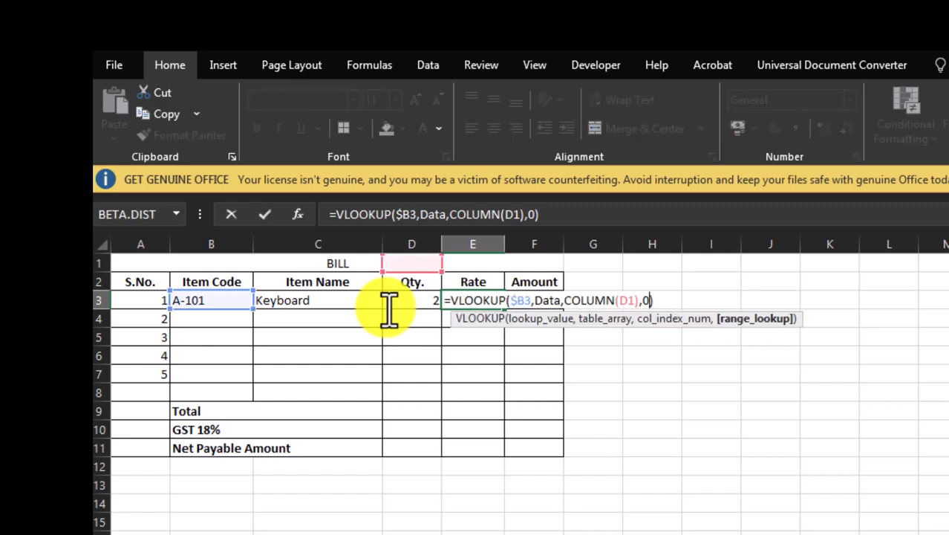
{"action": "key", "text": "BackSpace"}
{"action": "type", "text": "c"}
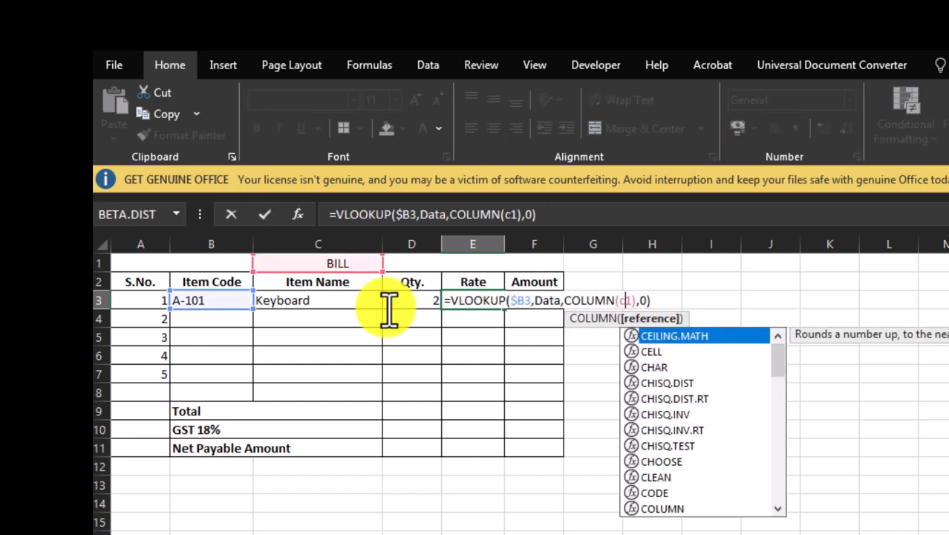
{"action": "key", "text": "Return"}
{"action": "key", "text": "Up"}
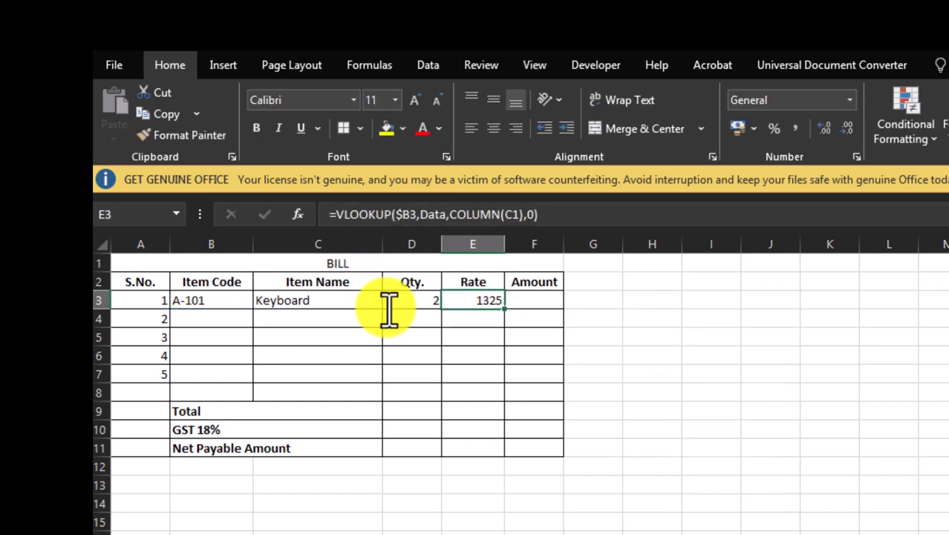
Enter the formula =D3*E3 in Amount cell F3 to multiply quantity by rate.
{"action": "key", "text": "Right"}
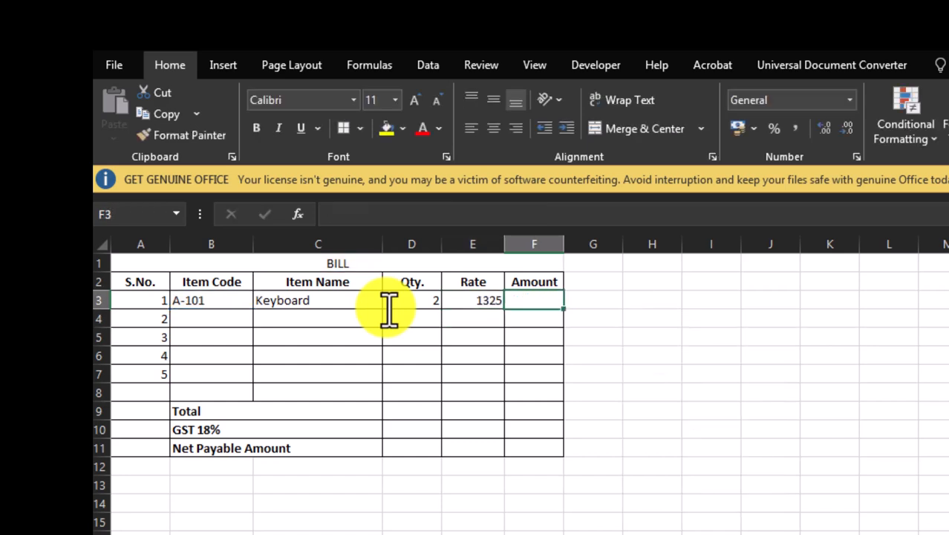
{"action": "type", "text": "="}
{"action": "left_click", "coordinate": [388, 305]}
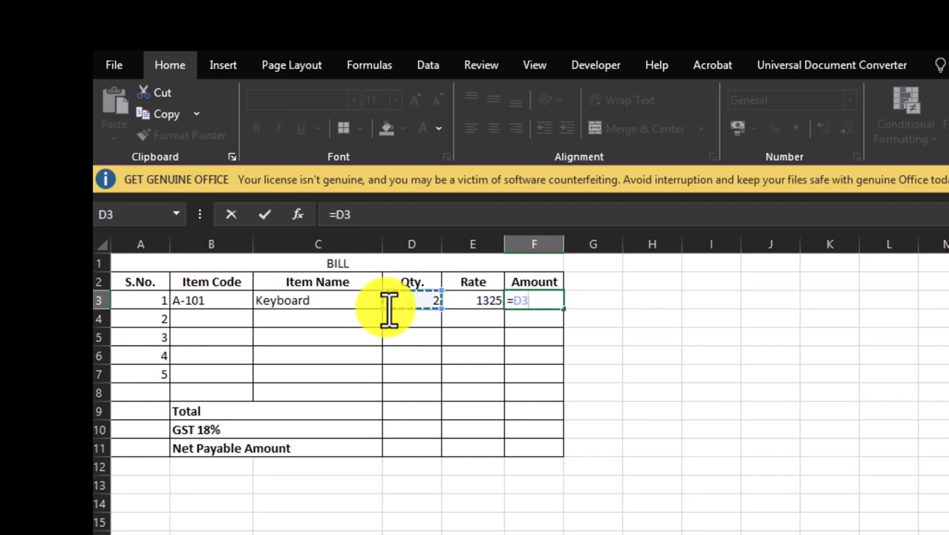
{"action": "type", "text": "*"}
{"action": "key", "text": "Left"}
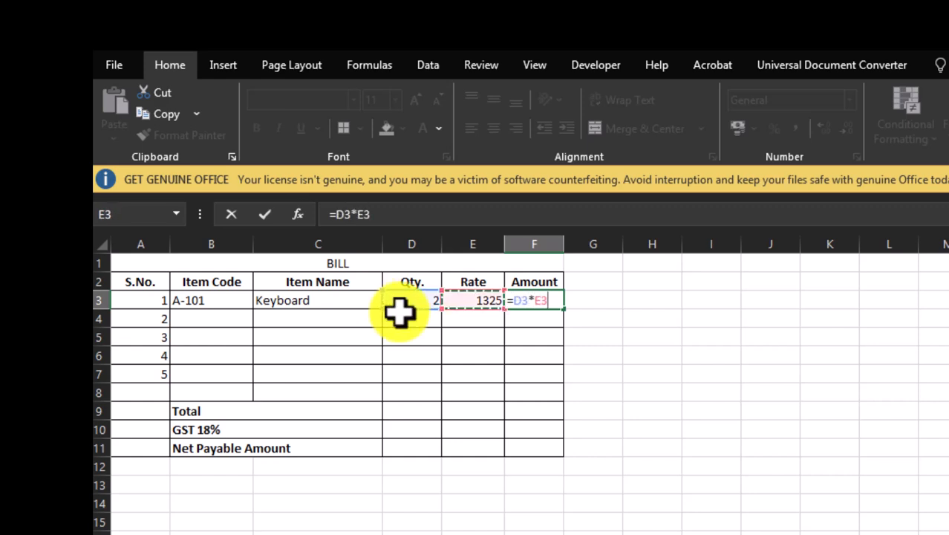
{"action": "key", "text": "Return"}
{"action": "key", "text": "Up"}
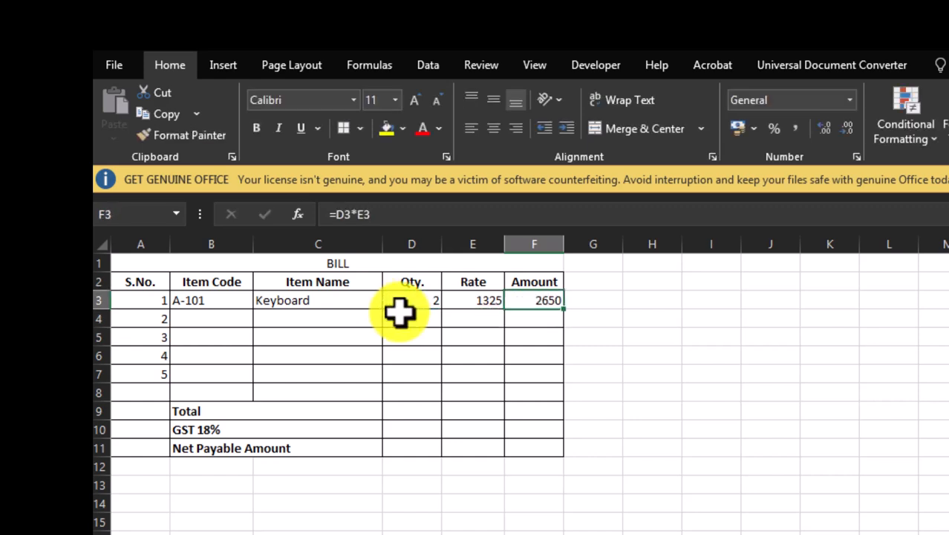
Test the Amount formula by setting the first item's quantity in D3 to 0.
{"action": "key", "text": "Left"}
{"action": "key", "text": "Left"}
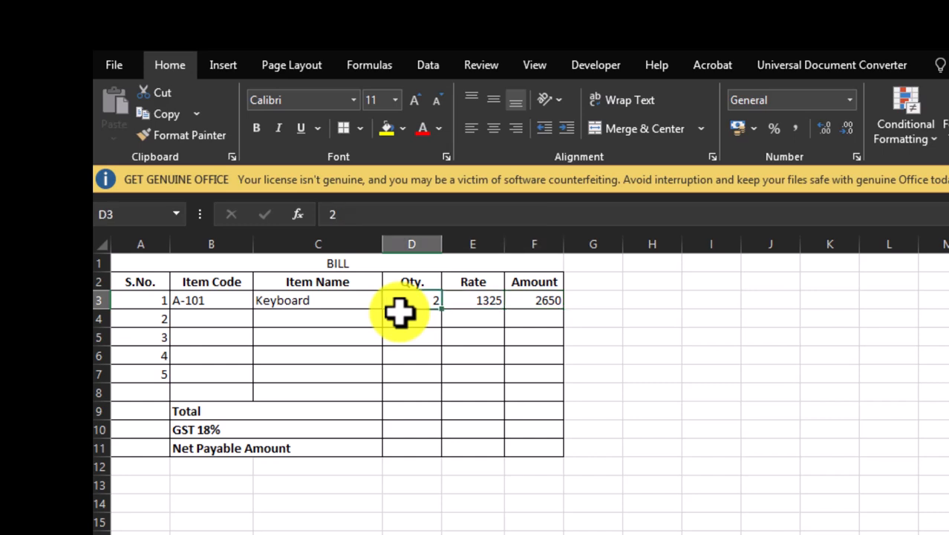
{"action": "type", "text": "0"}
{"action": "key", "text": "Return"}
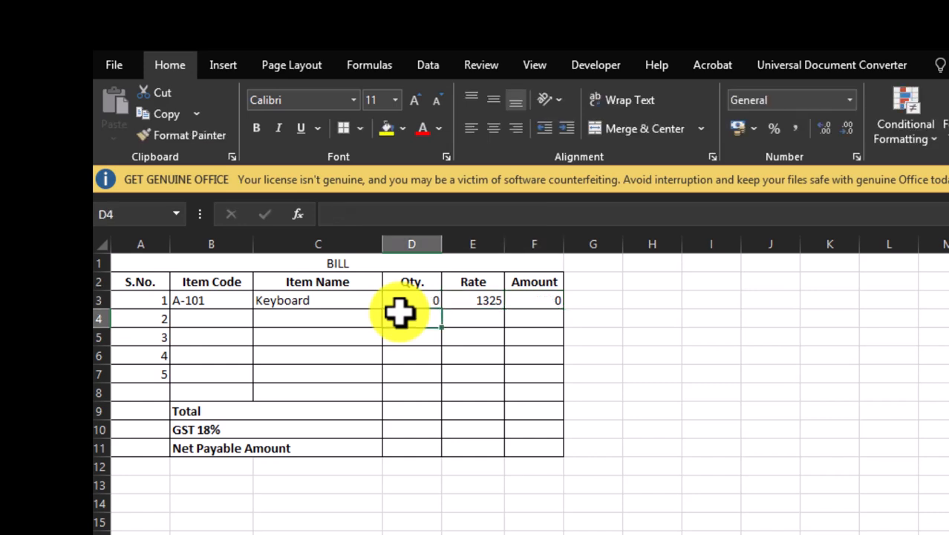
{"action": "key", "text": "Up"}
{"action": "key", "text": "Right"}
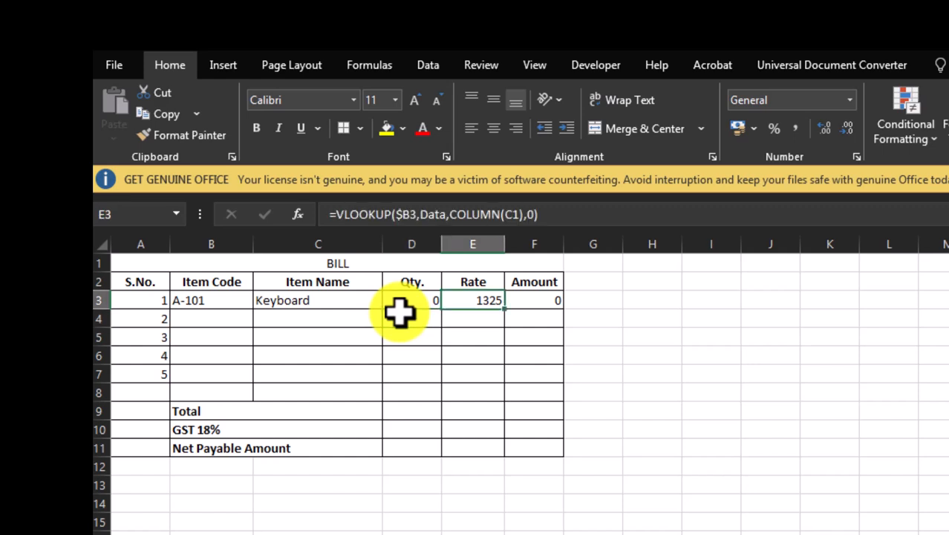
{"action": "key", "text": "Right"}
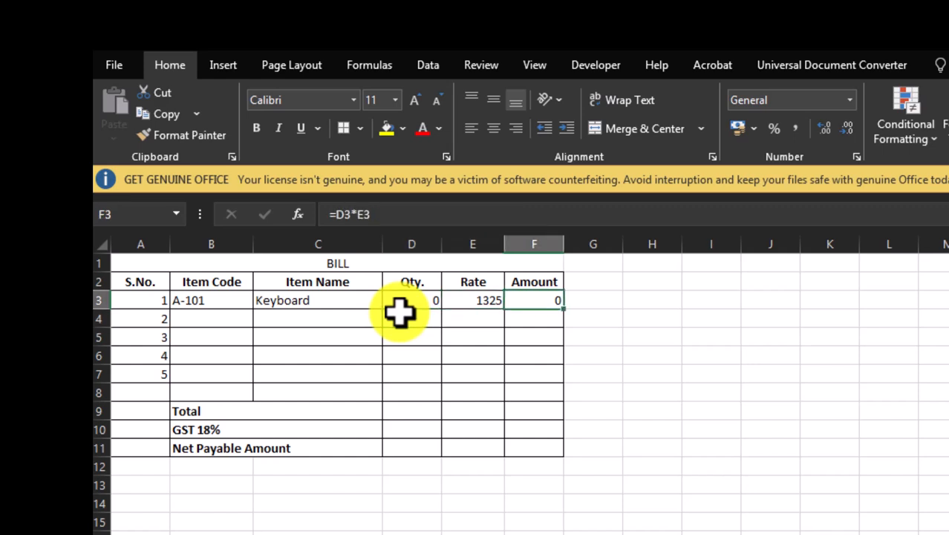
Set the first item's quantity in D3 to 2.
{"action": "key", "text": "Left"}
{"action": "key", "text": "Left"}
{"action": "type", "text": "2"}
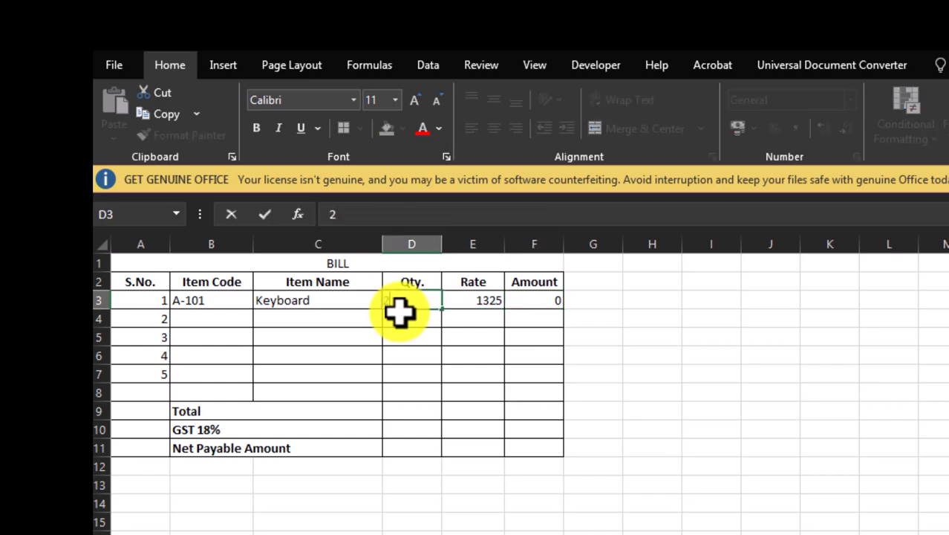
{"action": "key", "text": "Return"}
{"action": "key", "text": "Up"}
{"action": "key", "text": "Left"}
{"action": "key", "text": "Right"}
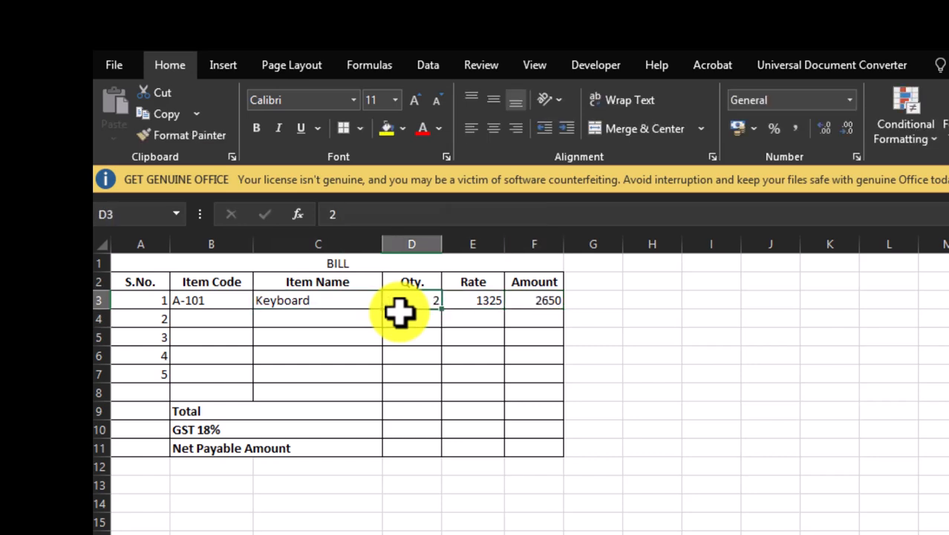
Set the first item's quantity in D3 to 1.
{"action": "type", "text": "1"}
{"action": "key", "text": "Return"}
{"action": "key", "text": "Up"}
{"action": "key", "text": "Left"}
{"action": "key", "text": "Left"}
{"action": "key", "text": "Left"}
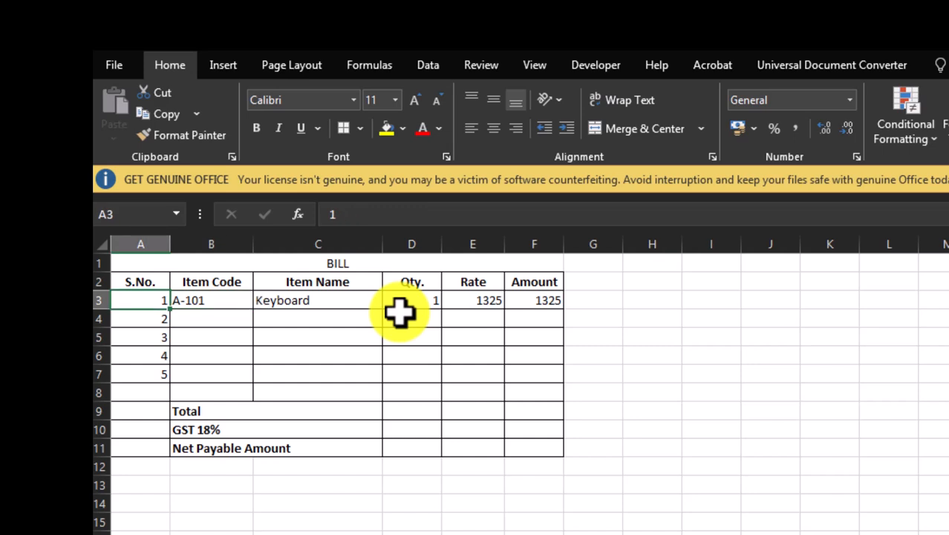
Switch the first bill item in B3 to item code A-103 using the dropdown.
{"action": "left_click", "coordinate": [208, 305]}
{"action": "left_click", "coordinate": [261, 300]}
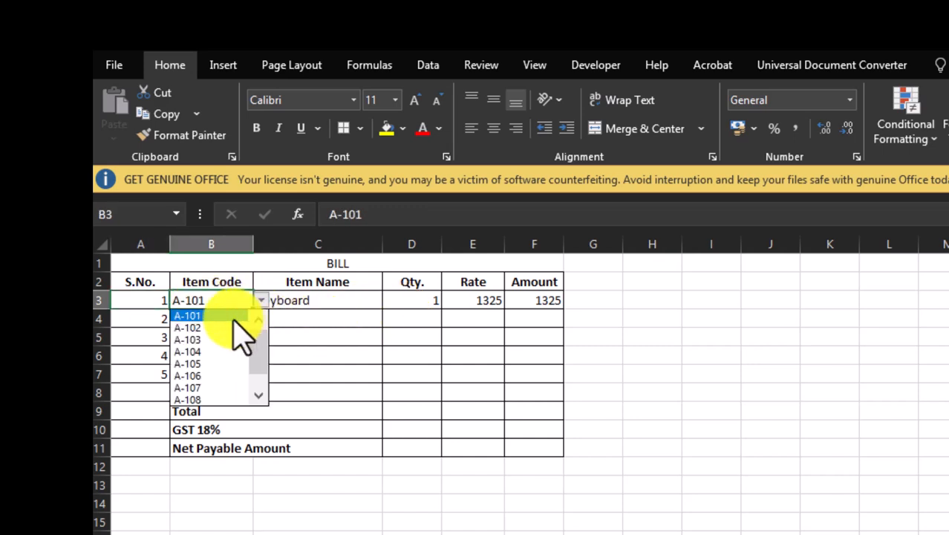
{"action": "left_click", "coordinate": [200, 338]}
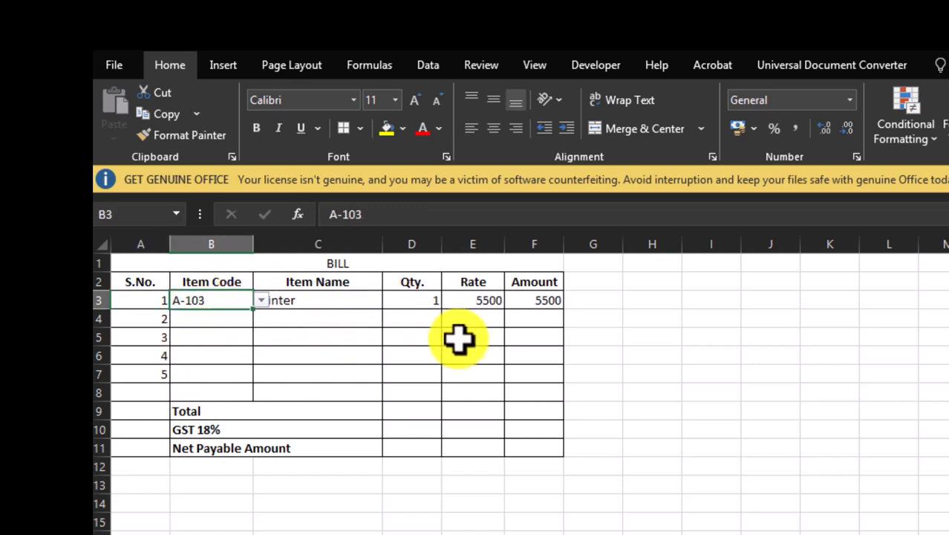
Copy the Item Name, Qty, Rate and Amount cells C3:F3 down into bill rows 4 to 7.
{"action": "key", "text": "Right"}
{"action": "key", "text": "Right"}
{"action": "key", "text": "Left"}
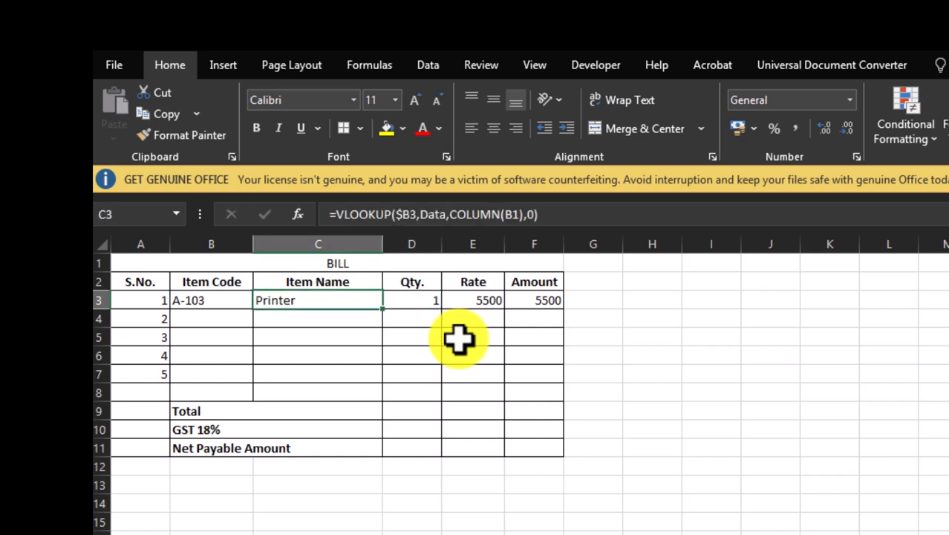
{"action": "key", "text": "shift+Right"}
{"action": "key", "text": "shift+Right"}
{"action": "key", "text": "shift+Right"}
{"action": "key", "text": "shift+Right"}
{"action": "key", "text": "shift+Left"}
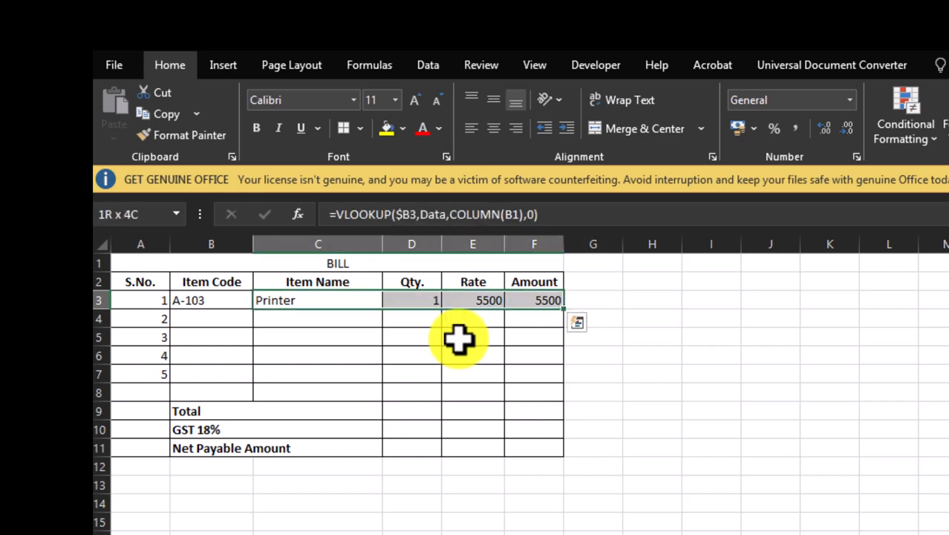
{"action": "key", "text": "ctrl+c"}
{"action": "key", "text": "Down"}
{"action": "key", "text": "shift+Down"}
{"action": "key", "text": "shift+Down"}
{"action": "key", "text": "shift+Down"}
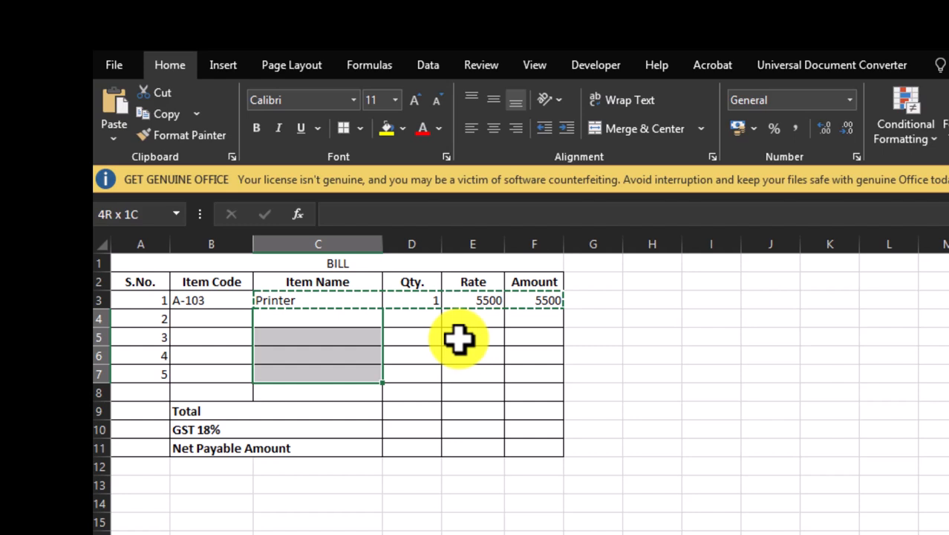
{"action": "key", "text": "Return"}
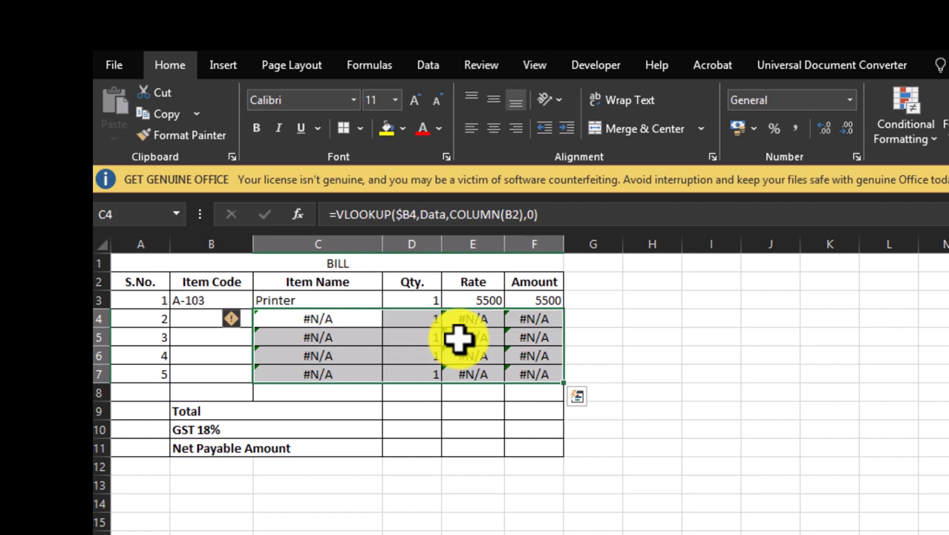
Choose item code A-103 in B4 and item code A-105 in B5 from their dropdowns.
{"action": "left_click", "coordinate": [305, 359]}
{"action": "left_click", "coordinate": [223, 319]}
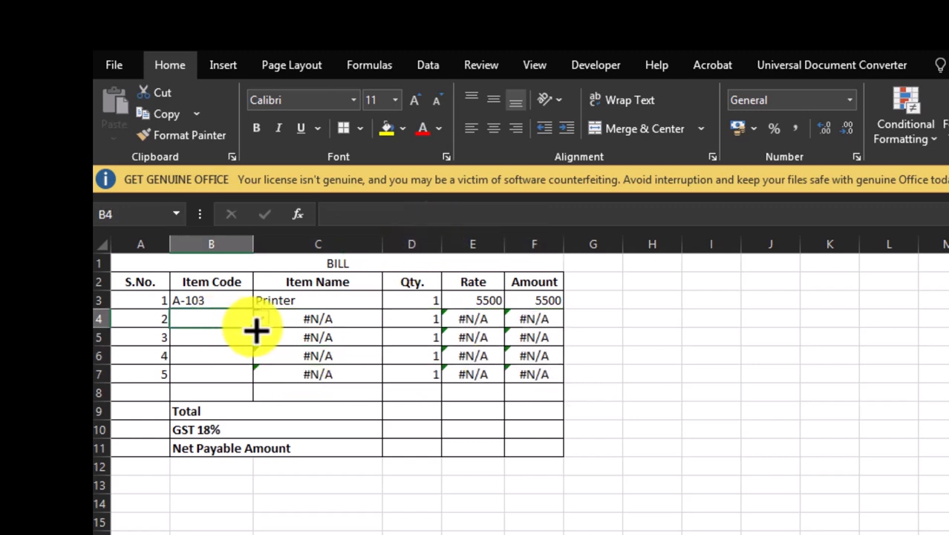
{"action": "left_click", "coordinate": [260, 318]}
{"action": "left_click", "coordinate": [208, 358]}
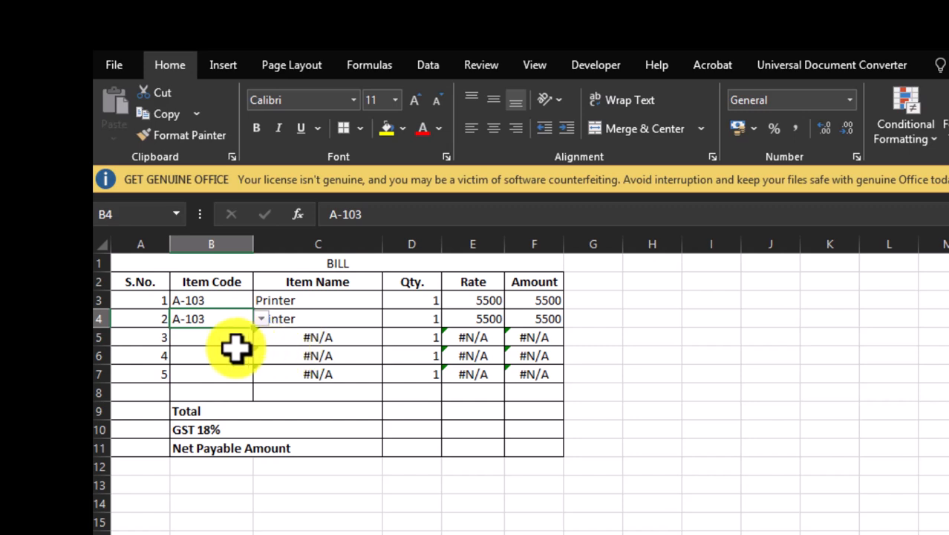
{"action": "left_click", "coordinate": [233, 343]}
{"action": "left_click", "coordinate": [261, 339]}
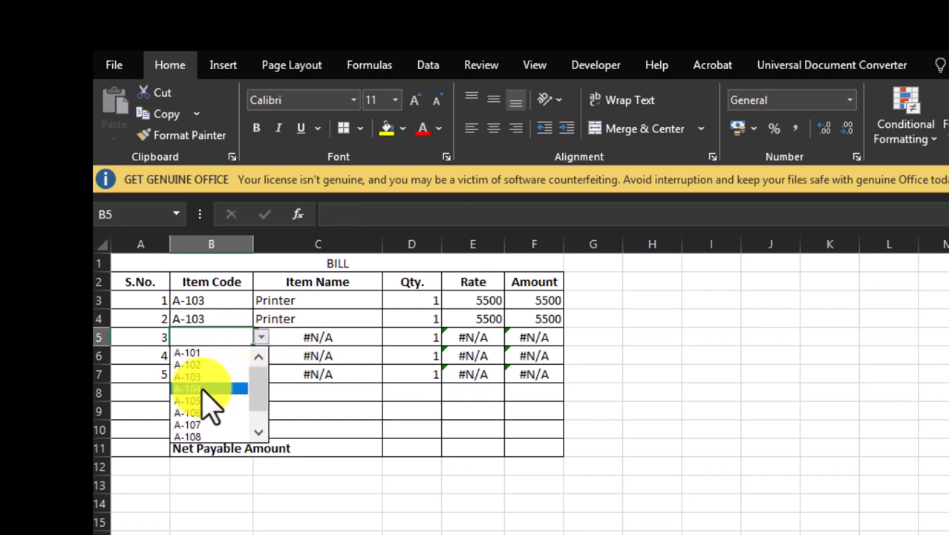
{"action": "left_click", "coordinate": [199, 411]}
Choose item code A-107 from the dropdown for the fourth bill item in B6.
{"action": "left_click", "coordinate": [213, 358]}
{"action": "left_click", "coordinate": [261, 361]}
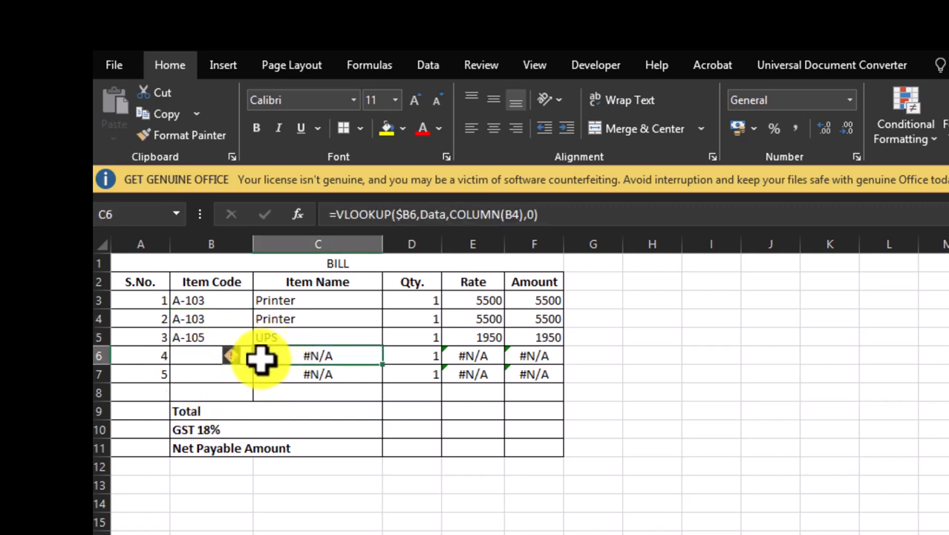
{"action": "left_click", "coordinate": [243, 356]}
{"action": "left_click", "coordinate": [260, 356]}
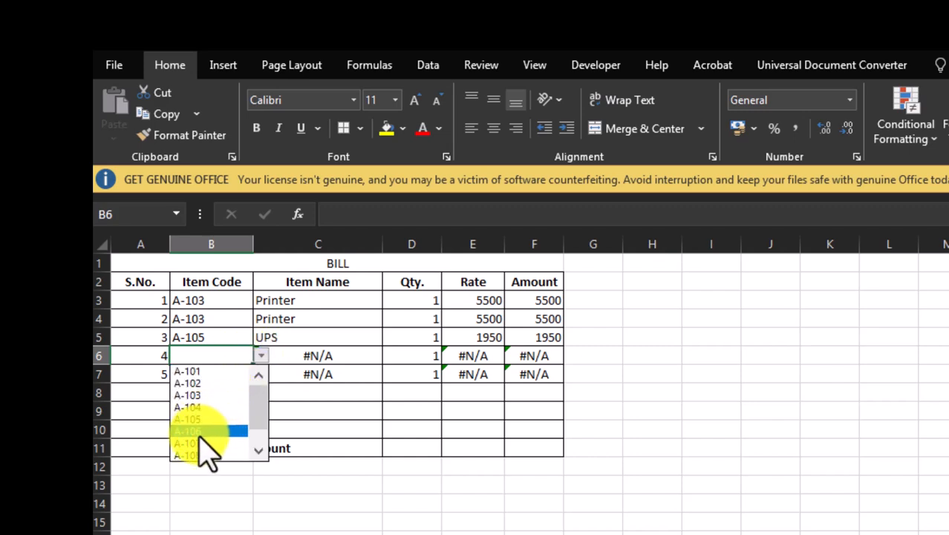
{"action": "left_click", "coordinate": [202, 446]}
Choose item code A-108 from the dropdown for the fifth bill item in B7.
{"action": "left_click", "coordinate": [216, 379]}
{"action": "left_click", "coordinate": [260, 373]}
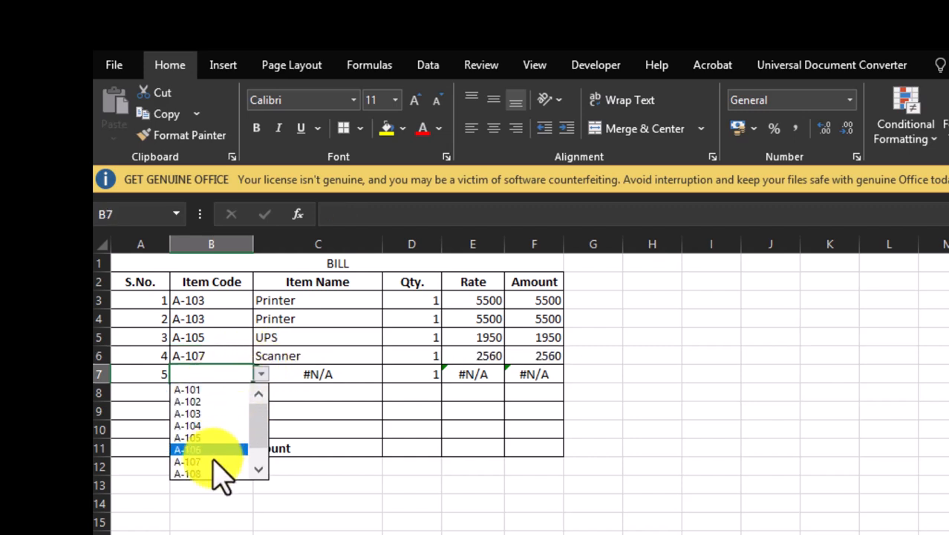
{"action": "left_click", "coordinate": [206, 473]}
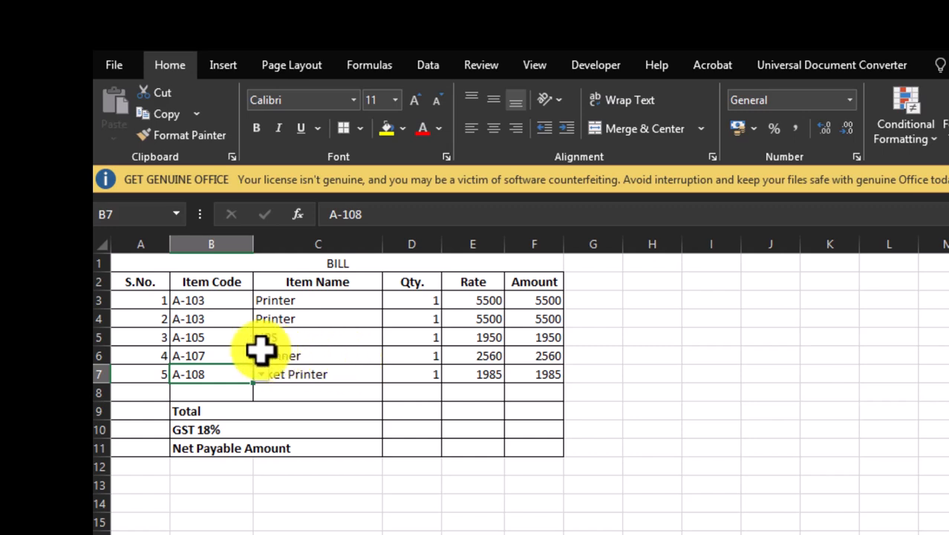
Clear the item codes of bill items 2 to 5 in B4:B7.
{"action": "left_click", "coordinate": [224, 317]}
{"action": "key", "text": "Delete"}
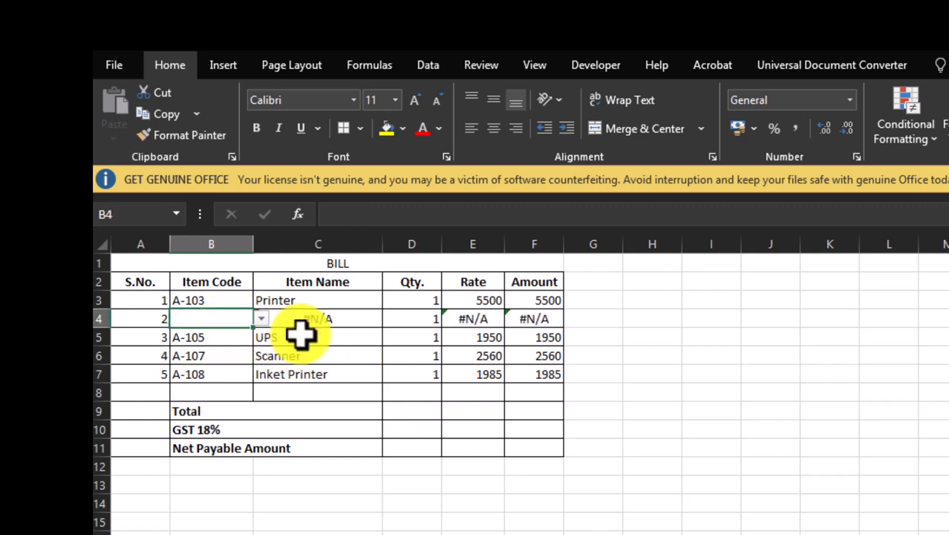
{"action": "key", "text": "Down"}
{"action": "key", "text": "Delete"}
{"action": "key", "text": "Down"}
{"action": "key", "text": "Delete"}
{"action": "key", "text": "Down"}
{"action": "key", "text": "Delete"}
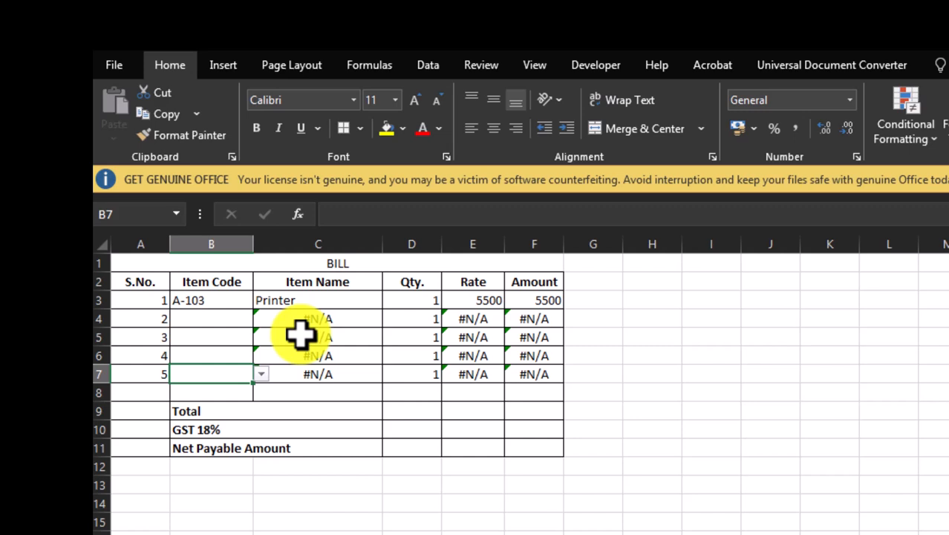
Wrap the Item Name lookup in C4 in an IF so it reads =IF(B4="","",VLOOKUP($B4,Data,COLUMN(B2),0)).
{"action": "key", "text": "Up"}
{"action": "key", "text": "Up"}
{"action": "key", "text": "Up"}
{"action": "key", "text": "Right"}
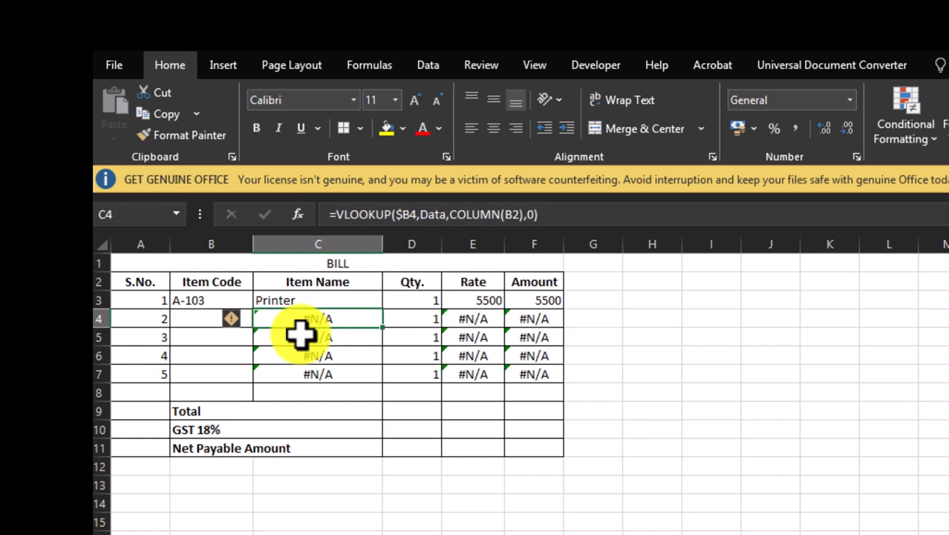
{"action": "key", "text": "F2"}
{"action": "key", "text": "Home"}
{"action": "key", "text": "Right"}
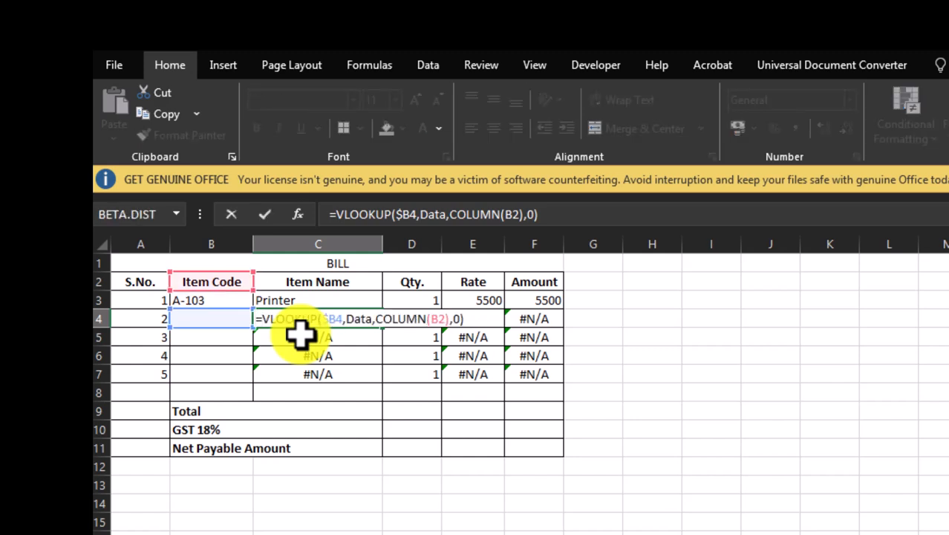
{"action": "type", "text": "if"}
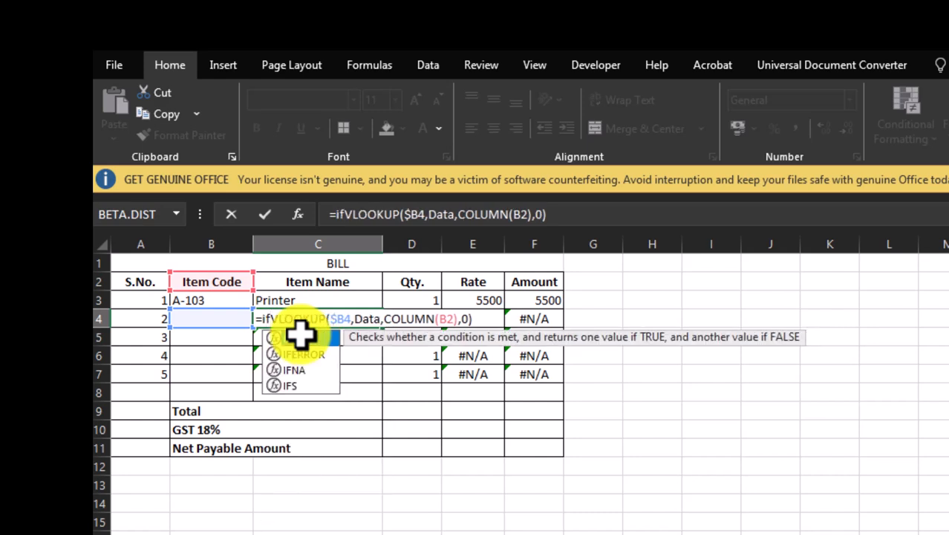
{"action": "type", "text": "("}
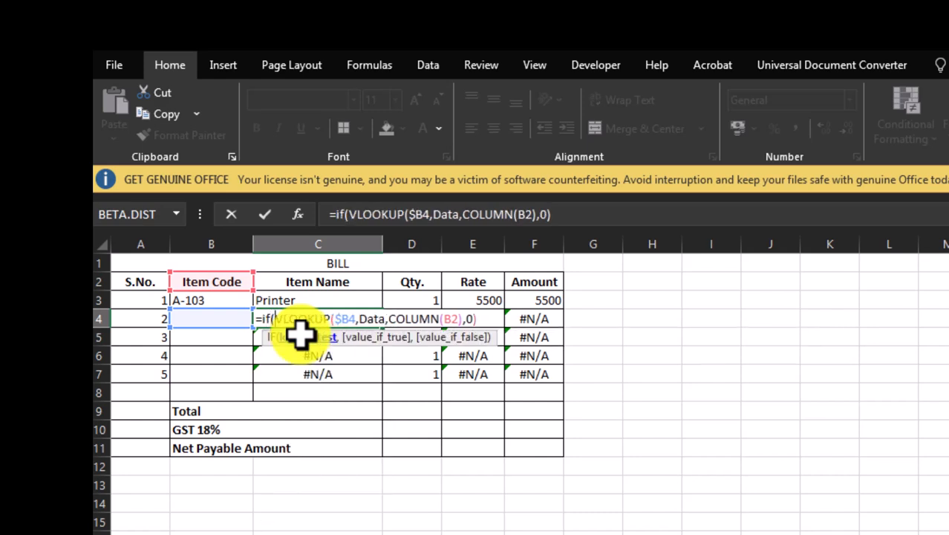
{"action": "left_click", "coordinate": [194, 320]}
{"action": "type", "text": "="}
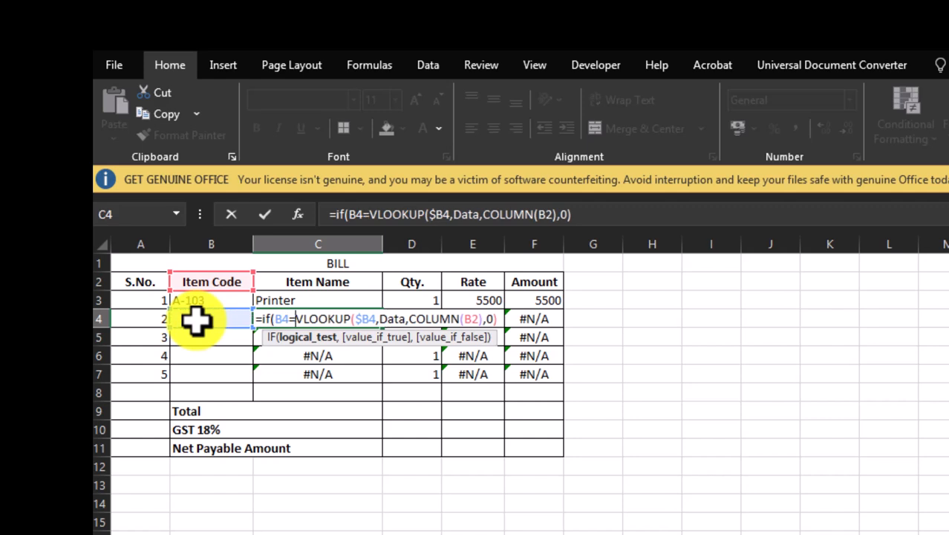
{"action": "type", "text": "\"\""}
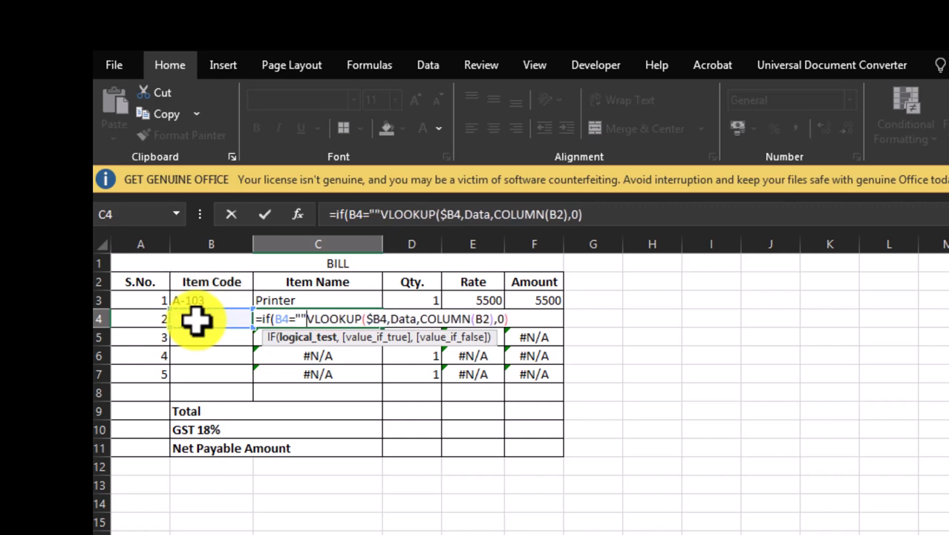
{"action": "type", "text": ",\"\""}
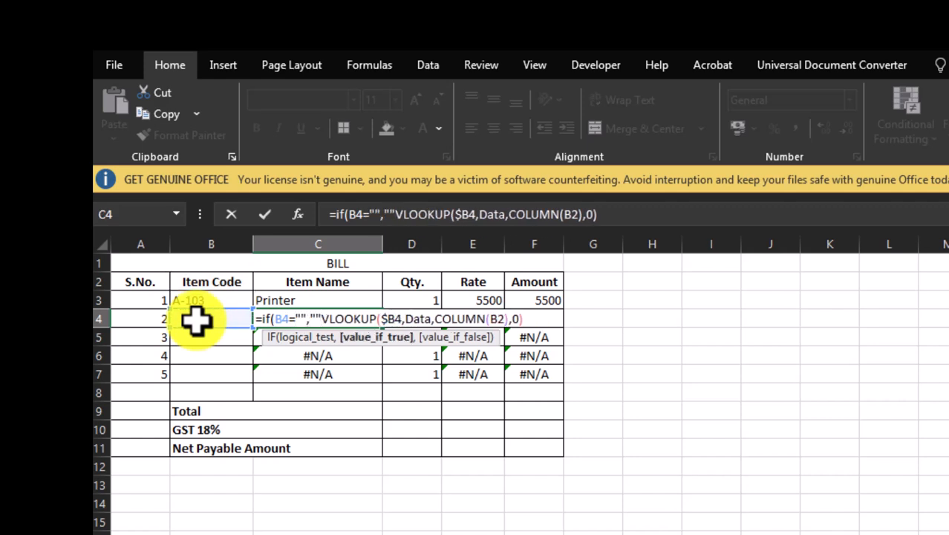
{"action": "type", "text": ","}
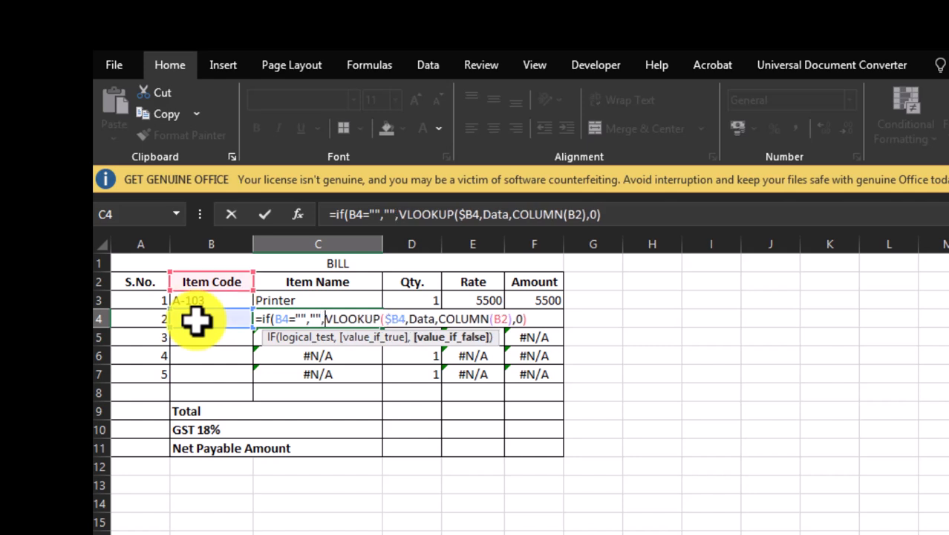
{"action": "key", "text": "Return"}
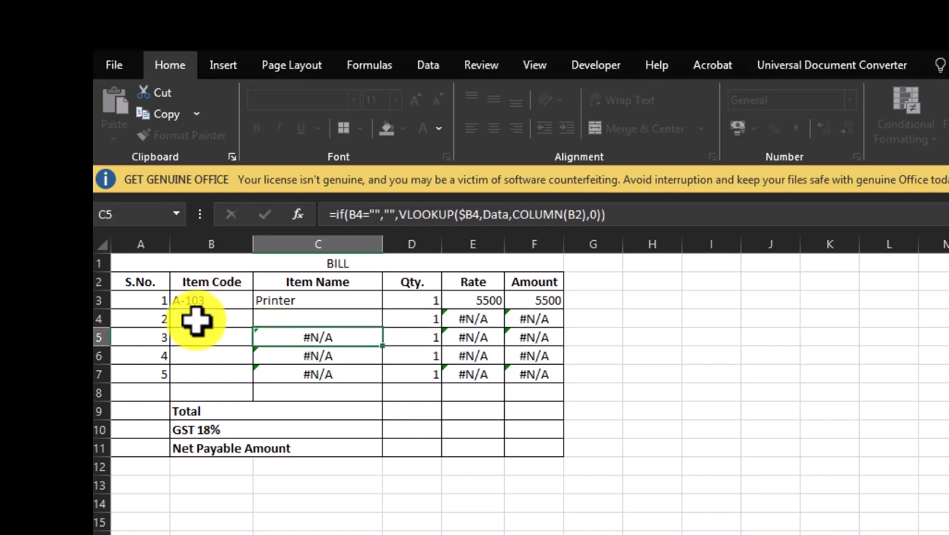
{"action": "key", "text": "Return"}
Copy the IF-wrapped Item Name formula from C4 down into C5:C7.
{"action": "key", "text": "Up"}
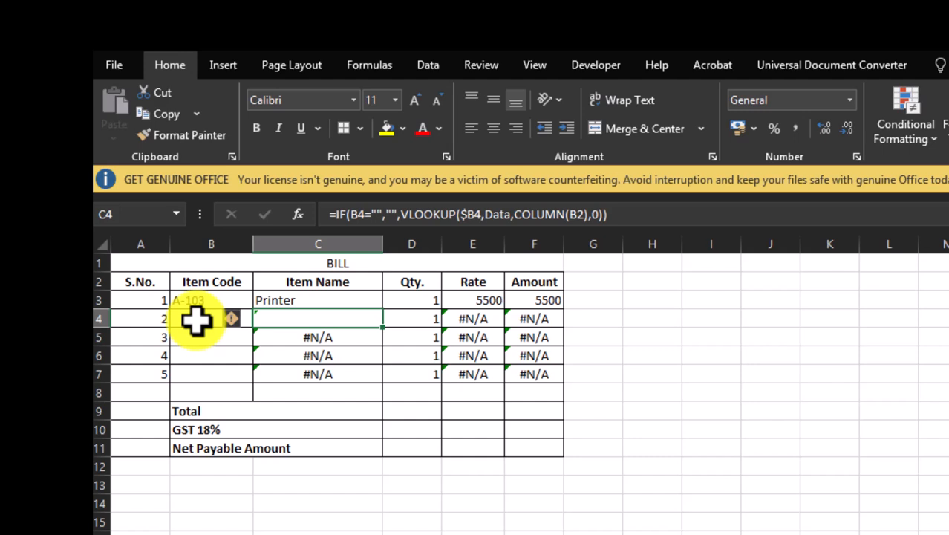
{"action": "key", "text": "Up"}
{"action": "key", "text": "Left"}
{"action": "key", "text": "Down"}
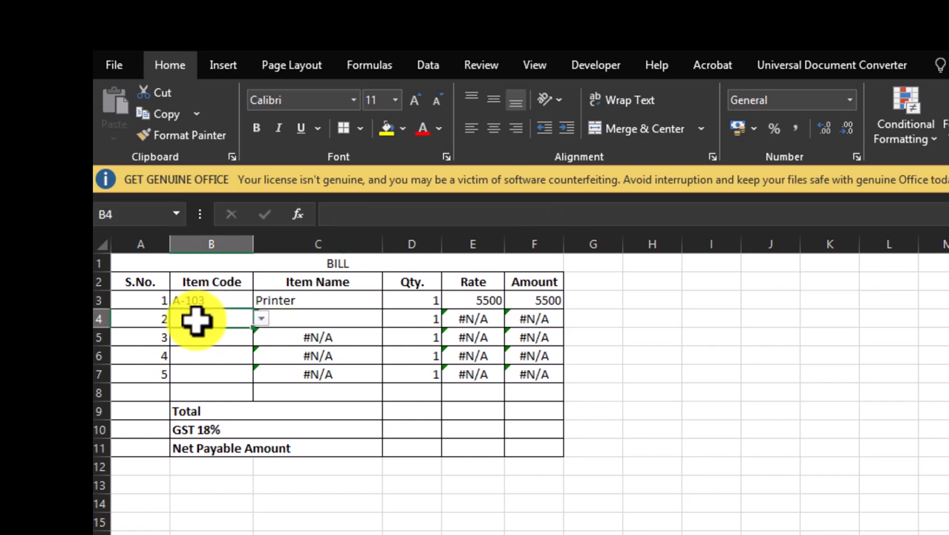
{"action": "key", "text": "Right"}
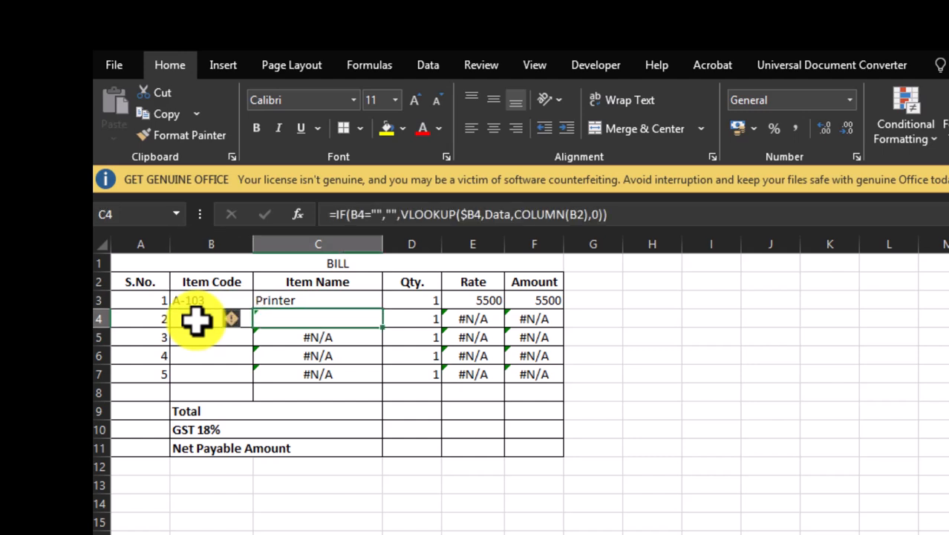
{"action": "key", "text": "ctrl+c"}
{"action": "key", "text": "Down"}
{"action": "key", "text": "shift+Down"}
{"action": "key", "text": "shift+Down"}
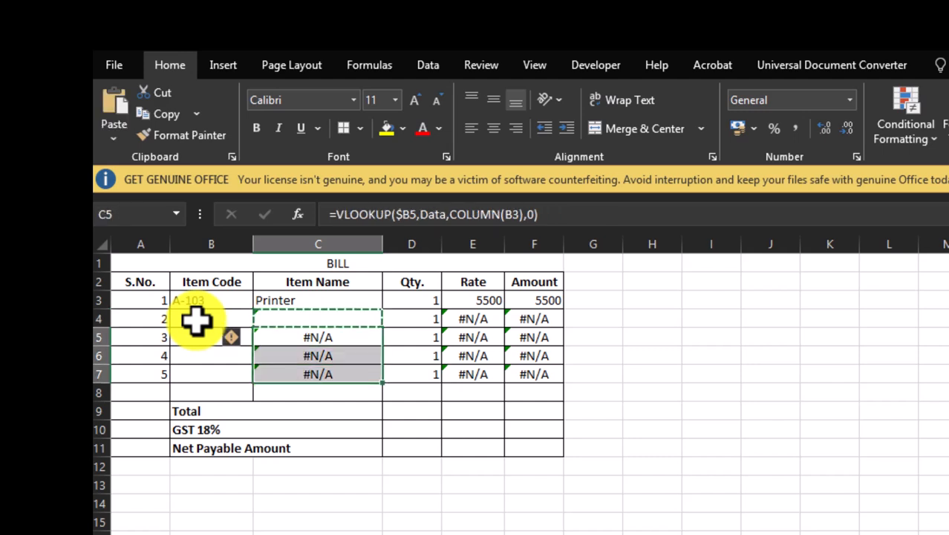
{"action": "key", "text": "ctrl+v"}
{"action": "key", "text": "Down"}
{"action": "key", "text": "Down"}
{"action": "key", "text": "Up"}
{"action": "key", "text": "Up"}
{"action": "key", "text": "Up"}
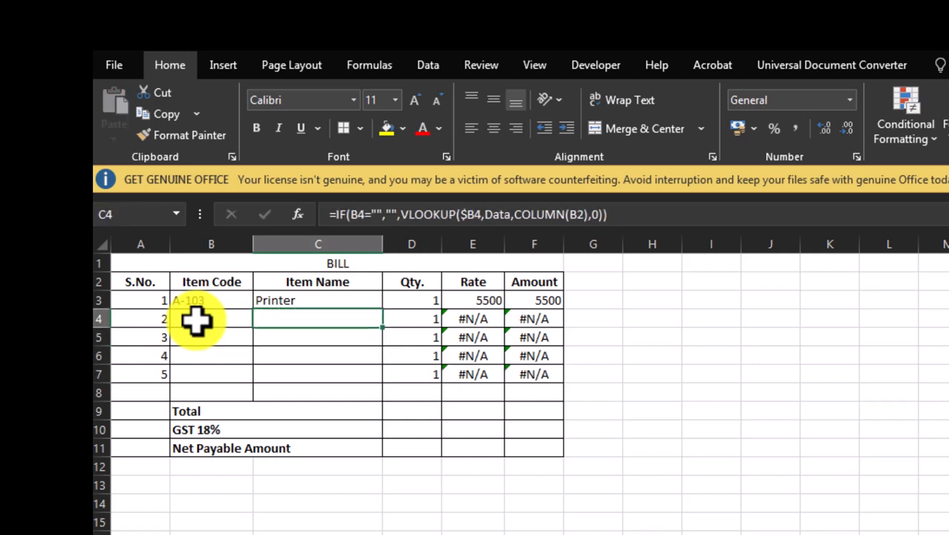
Test the new Item Name formula by choosing A-103 and A-101 in B4's dropdown, and clear B4 again.
{"action": "key", "text": "Left"}
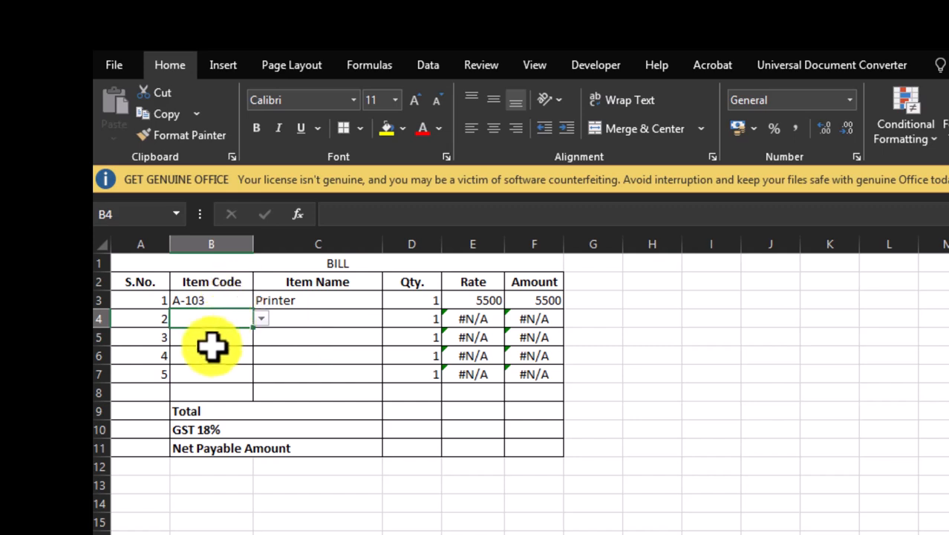
{"action": "left_click", "coordinate": [261, 319]}
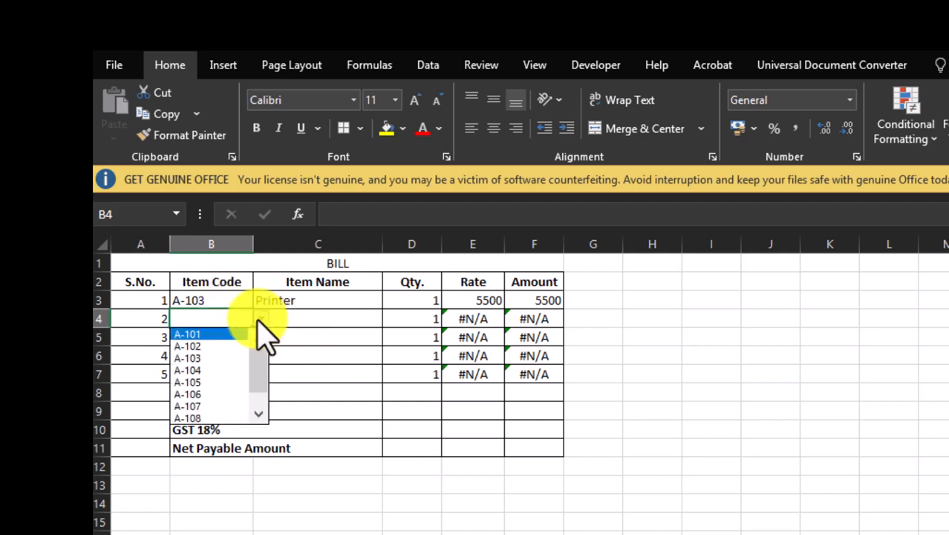
{"action": "left_click", "coordinate": [223, 360]}
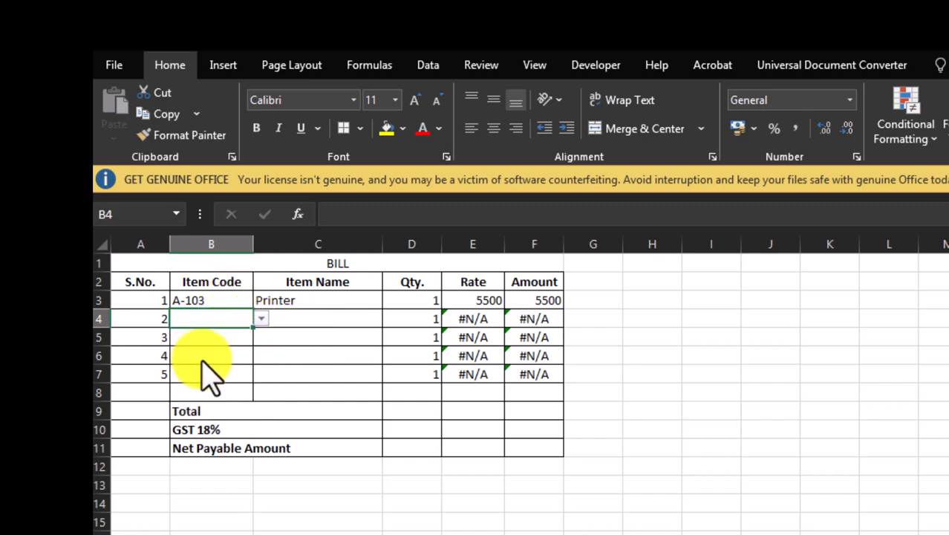
{"action": "left_click", "coordinate": [261, 318]}
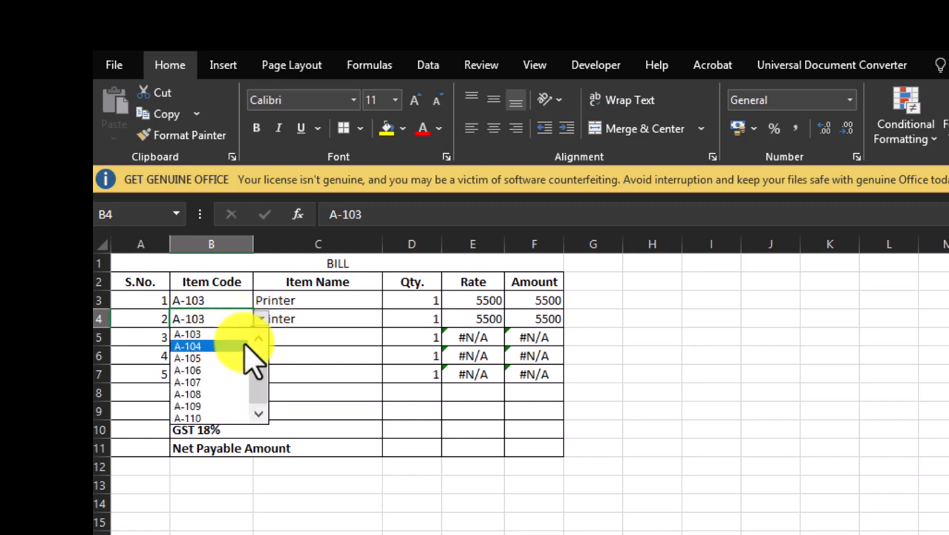
{"action": "left_click", "coordinate": [257, 340]}
{"action": "left_click", "coordinate": [257, 340]}
{"action": "left_click", "coordinate": [223, 339]}
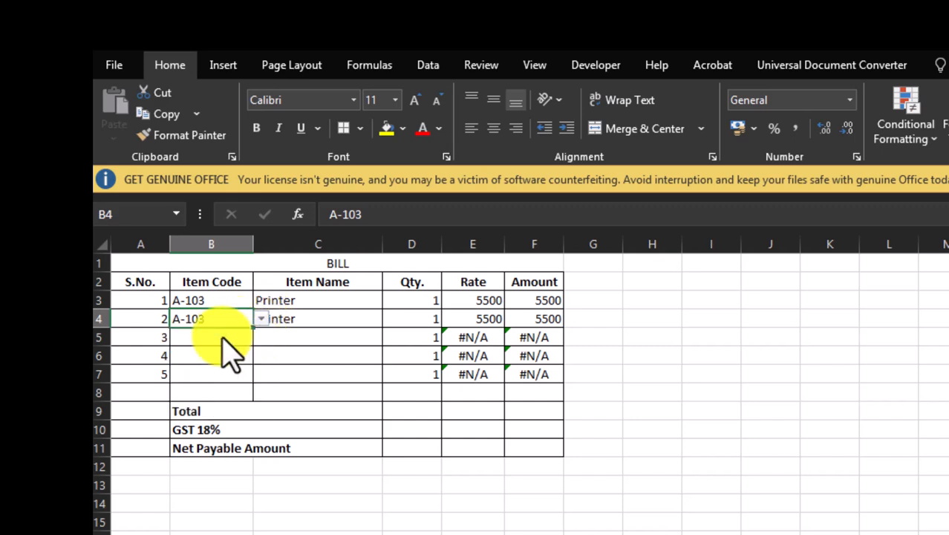
{"action": "left_click", "coordinate": [315, 334]}
{"action": "left_click", "coordinate": [178, 323]}
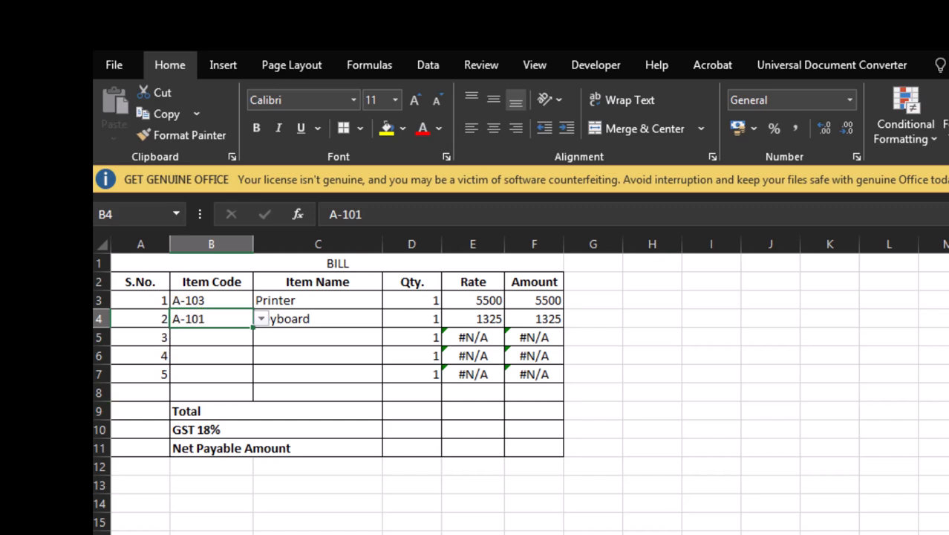
{"action": "key", "text": "Delete"}
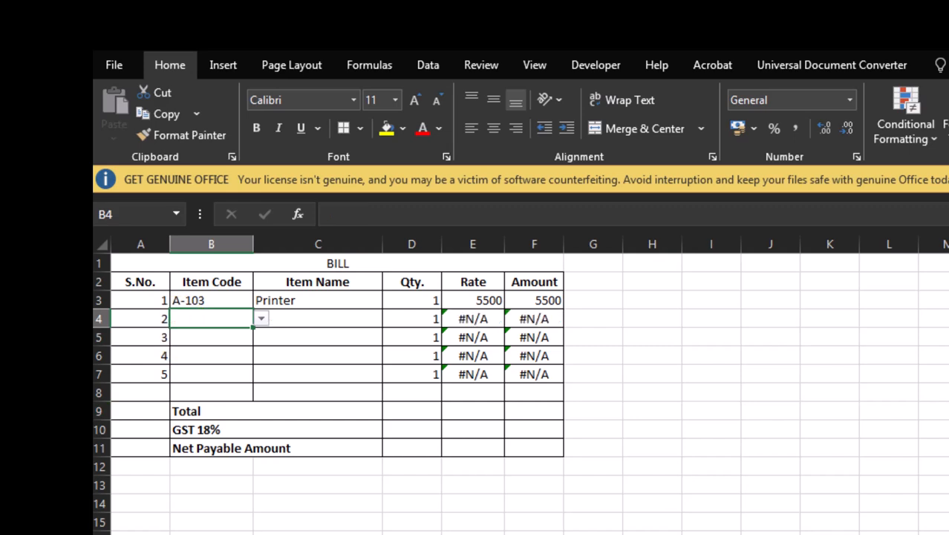
Examine the Item Name, Qty, Rate and Amount cells in bill row 4 and their formulas.
{"action": "left_click", "coordinate": [317, 319]}
{"action": "left_click", "coordinate": [411, 318]}
{"action": "left_click", "coordinate": [318, 318]}
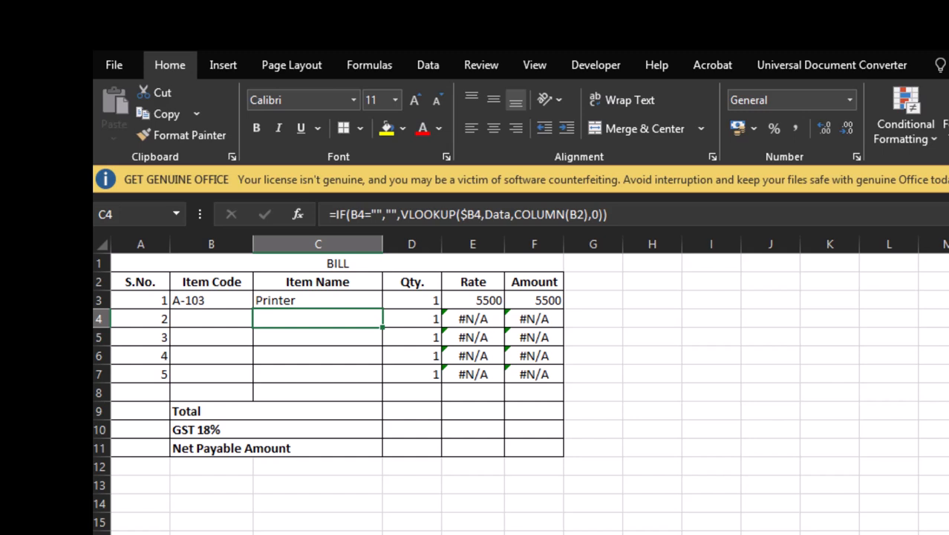
{"action": "left_click", "coordinate": [412, 318]}
{"action": "left_click", "coordinate": [472, 318]}
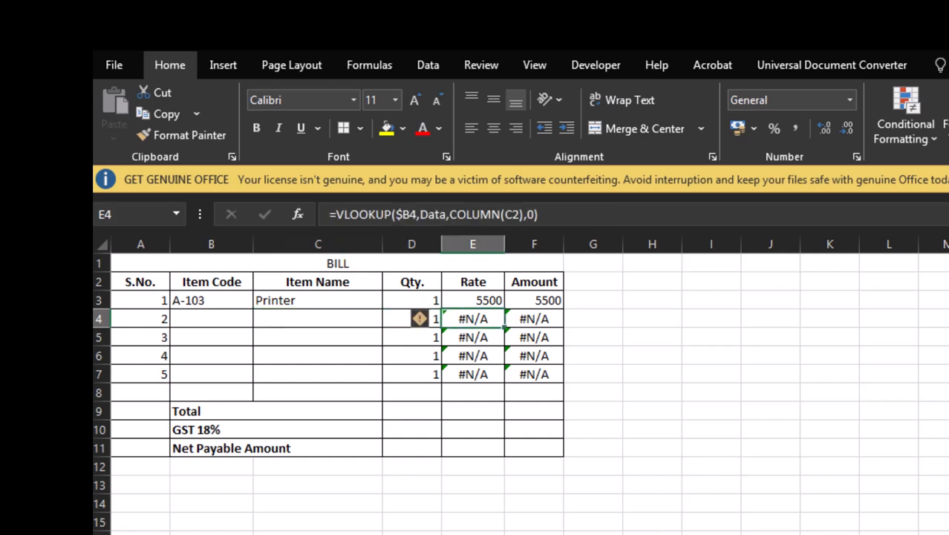
{"action": "left_click", "coordinate": [534, 318]}
{"action": "left_click", "coordinate": [472, 319]}
{"action": "left_click", "coordinate": [411, 319]}
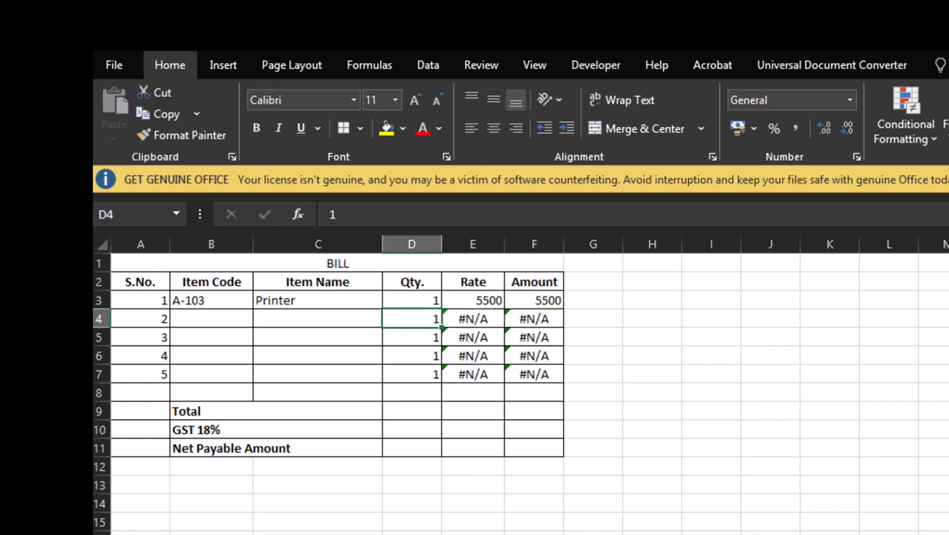
{"action": "left_click", "coordinate": [211, 319]}
{"action": "left_click", "coordinate": [318, 319]}
{"action": "left_click", "coordinate": [534, 318]}
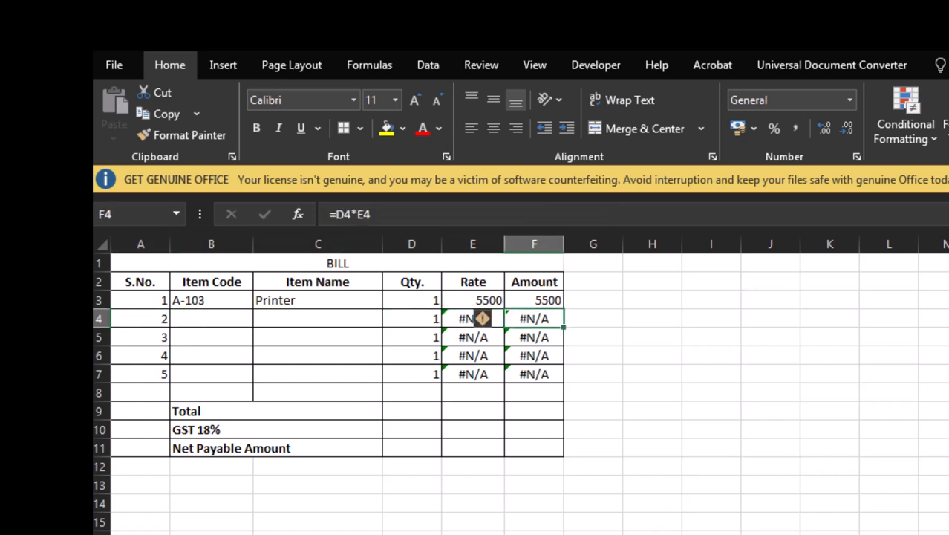
{"action": "left_click", "coordinate": [472, 319]}
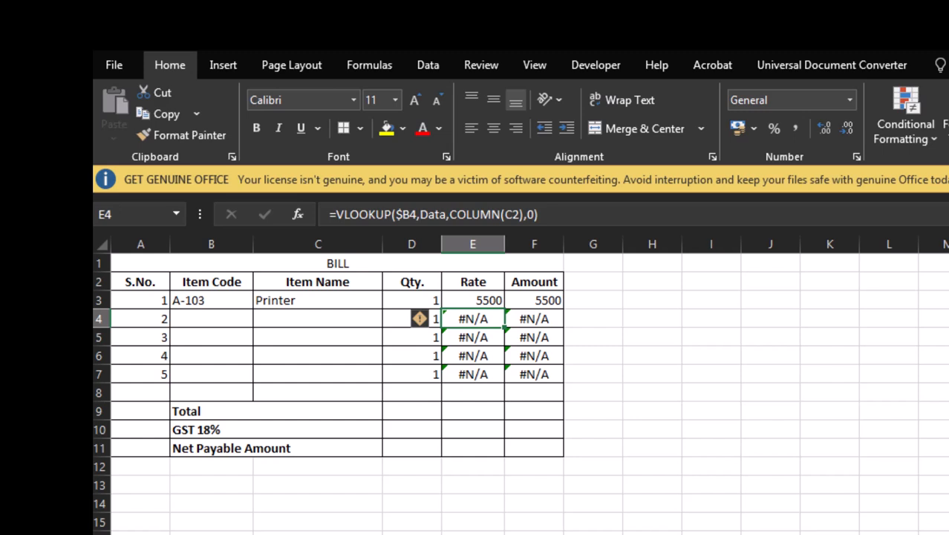
Clear the quantities of bill items 2 to 5 in D4:D7.
{"action": "key", "text": "Left"}
{"action": "key", "text": "Delete"}
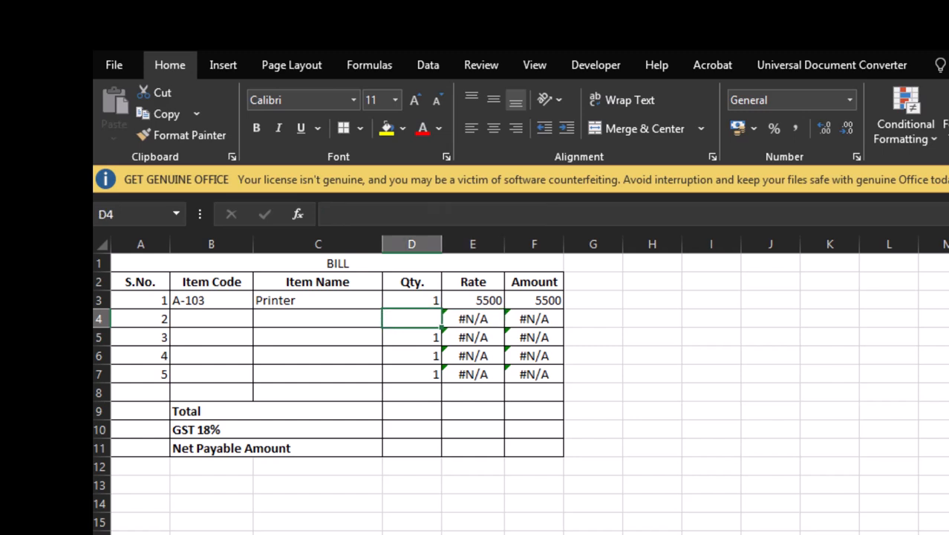
{"action": "key", "text": "Down"}
{"action": "key", "text": "Delete"}
{"action": "key", "text": "Down"}
{"action": "key", "text": "Delete"}
{"action": "key", "text": "Down"}
{"action": "key", "text": "Delete"}
Compare the IF-wrapped Item Name formula in C4 with the plain Rate lookup in E4.
{"action": "key", "text": "Up"}
{"action": "key", "text": "Up"}
{"action": "key", "text": "Up"}
{"action": "key", "text": "Right"}
{"action": "key", "text": "Left"}
{"action": "key", "text": "Left"}
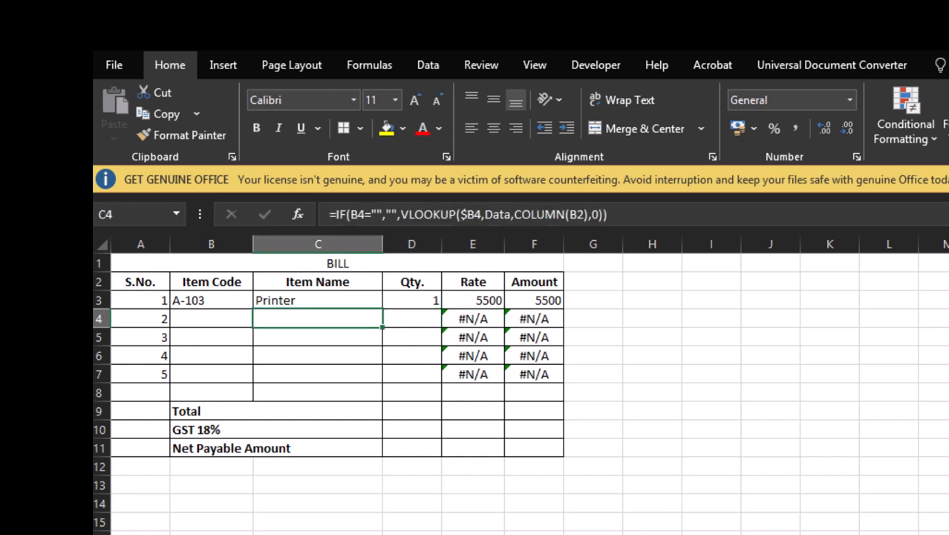
{"action": "key", "text": "Left"}
{"action": "key", "text": "Left"}
{"action": "key", "text": "Right"}
{"action": "key", "text": "Right"}
{"action": "key", "text": "Right"}
{"action": "key", "text": "Right"}
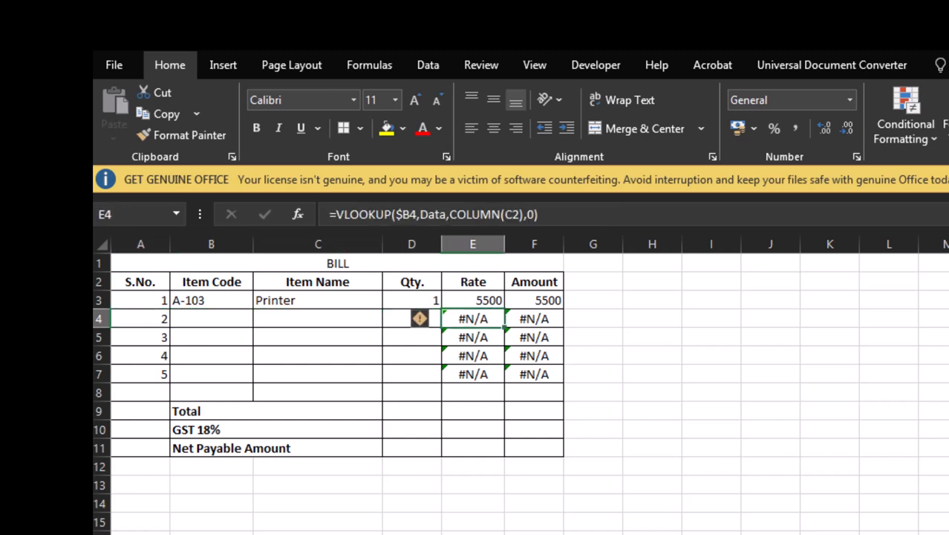
{"action": "key", "text": "Left"}
{"action": "key", "text": "Left"}
{"action": "key", "text": "Left"}
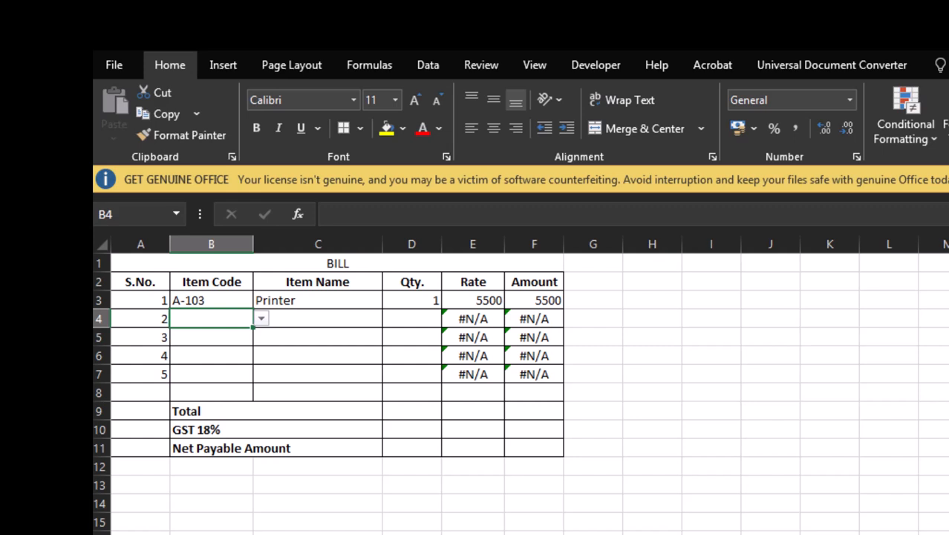
{"action": "key", "text": "ctrl+c"}
{"action": "key", "text": "Escape"}
{"action": "key", "text": "Right"}
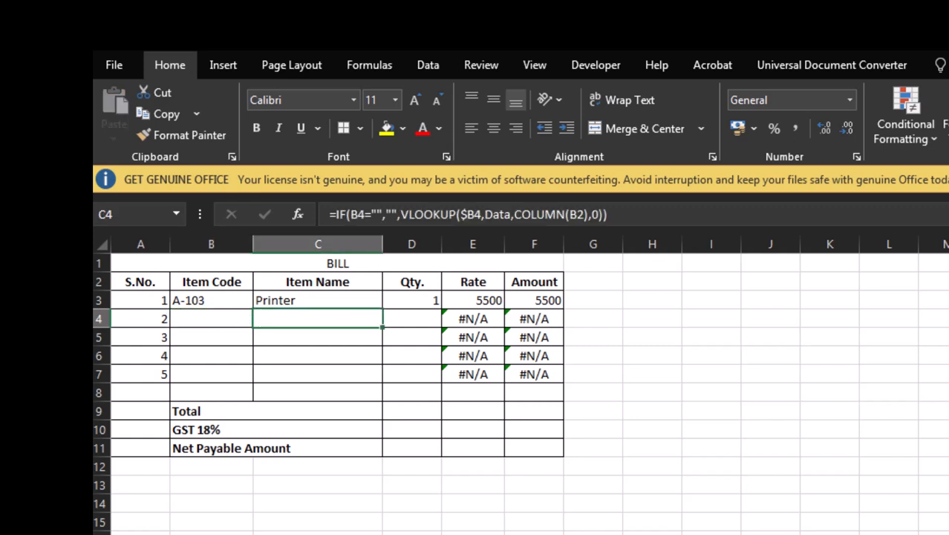
{"action": "key", "text": "ctrl+c"}
{"action": "key", "text": "Right"}
{"action": "key", "text": "Right"}
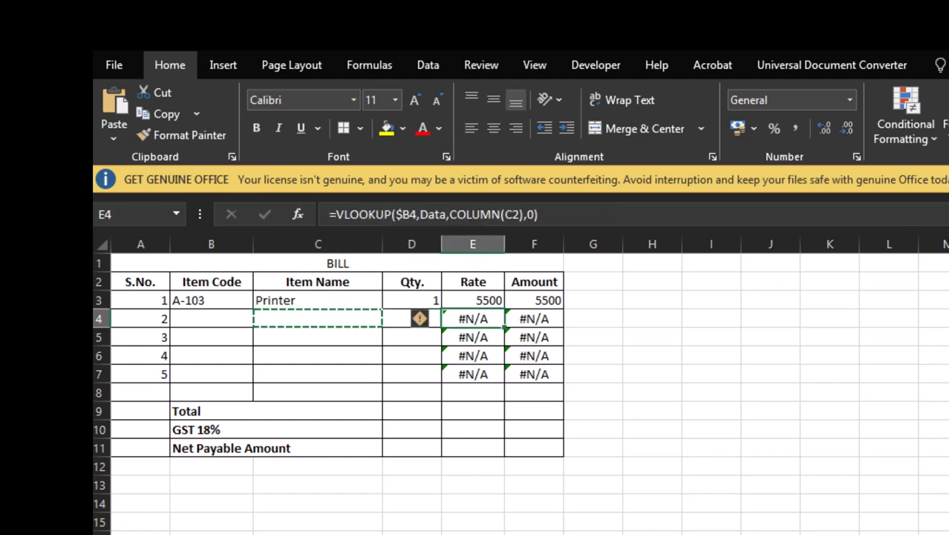
{"action": "key", "text": "Left"}
{"action": "key", "text": "Left"}
{"action": "key", "text": "Escape"}
{"action": "key", "text": "Left"}
{"action": "key", "text": "Right"}
Lock the column of the IF test reference in C4, making the formula =IF($B4="","",VLOOKUP($B4,Data,COLUMN(B2),0)).
{"action": "key", "text": "F2"}
{"action": "key", "text": "Left"}
{"action": "key", "text": "Left"}
{"action": "key", "text": "Left"}
{"action": "key", "text": "Left"}
{"action": "key", "text": "Left"}
{"action": "key", "text": "Left"}
{"action": "key", "text": "Left"}
{"action": "key", "text": "Left"}
{"action": "key", "text": "Left"}
{"action": "key", "text": "Left"}
{"action": "key", "text": "Left"}
{"action": "key", "text": "Left"}
{"action": "key", "text": "Left"}
{"action": "key", "text": "Left"}
{"action": "key", "text": "Left"}
{"action": "key", "text": "Left"}
{"action": "key", "text": "Left"}
{"action": "key", "text": "Left"}
{"action": "key", "text": "Left"}
{"action": "key", "text": "Left"}
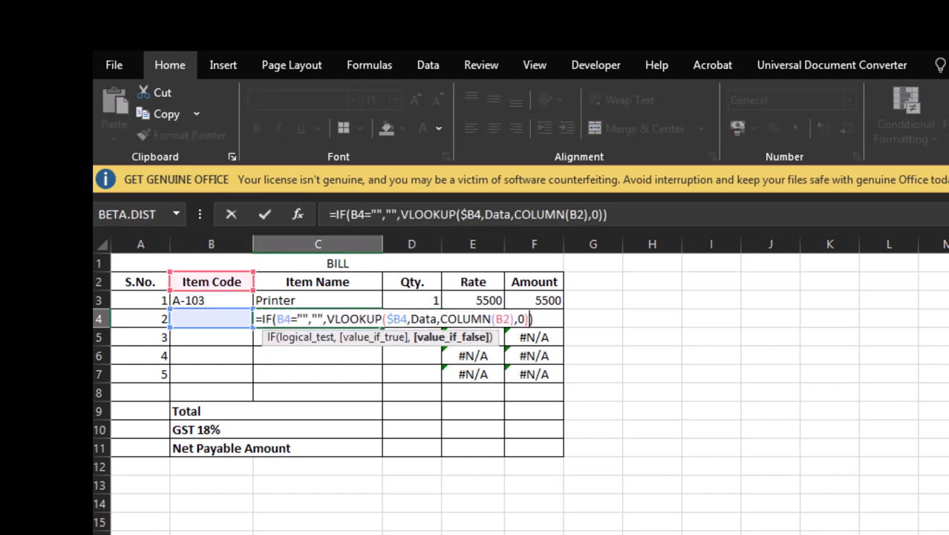
{"action": "key", "text": "Left"}
{"action": "key", "text": "Left"}
{"action": "key", "text": "Left"}
{"action": "key", "text": "Left"}
{"action": "key", "text": "Left"}
{"action": "key", "text": "Left"}
{"action": "key", "text": "Left"}
{"action": "key", "text": "Left"}
{"action": "key", "text": "Left"}
{"action": "key", "text": "Left"}
{"action": "key", "text": "Left"}
{"action": "key", "text": "Left"}
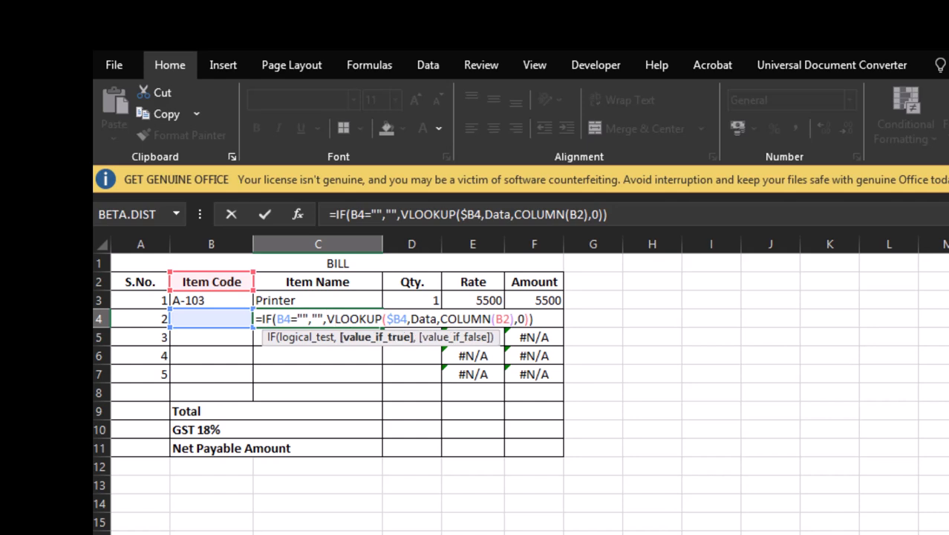
{"action": "key", "text": "Left"}
{"action": "key", "text": "Left"}
{"action": "key", "text": "Left"}
{"action": "key", "text": "Left"}
{"action": "key", "text": "Left"}
{"action": "key", "text": "Left"}
{"action": "key", "text": "Left"}
{"action": "key", "text": "Left"}
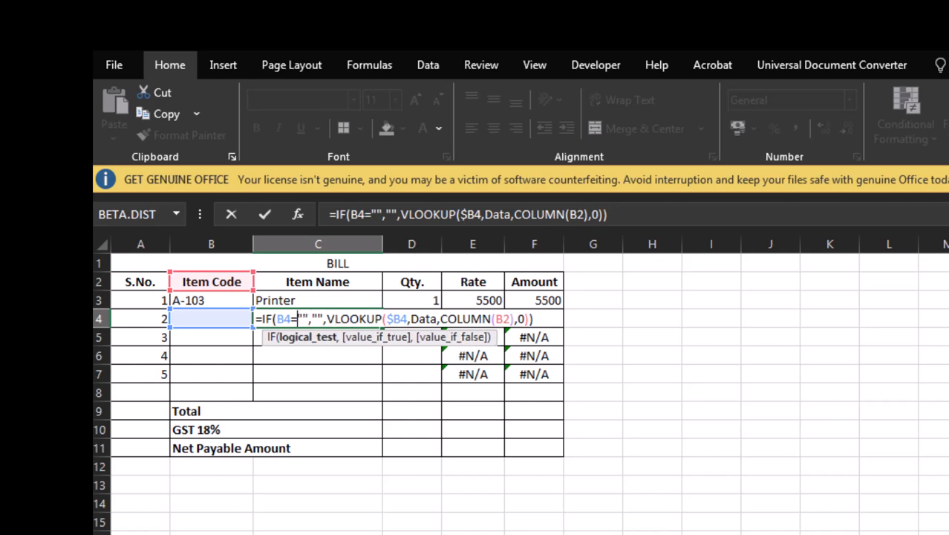
{"action": "type", "text": "$"}
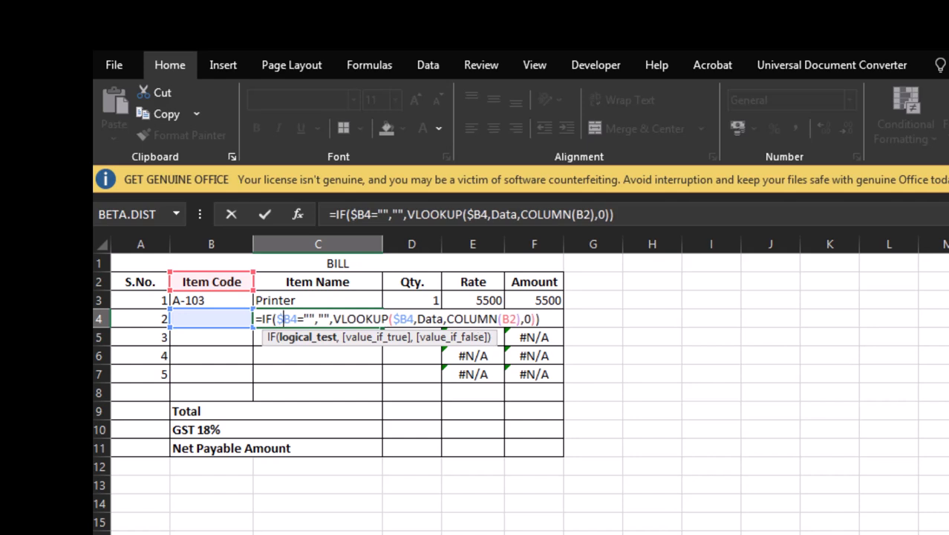
{"action": "key", "text": "ctrl+Return"}
Copy the IF-wrapped Item Name formula from C4 into the Rate cell E4.
{"action": "key", "text": "ctrl+c"}
{"action": "key", "text": "Right"}
{"action": "key", "text": "Right"}
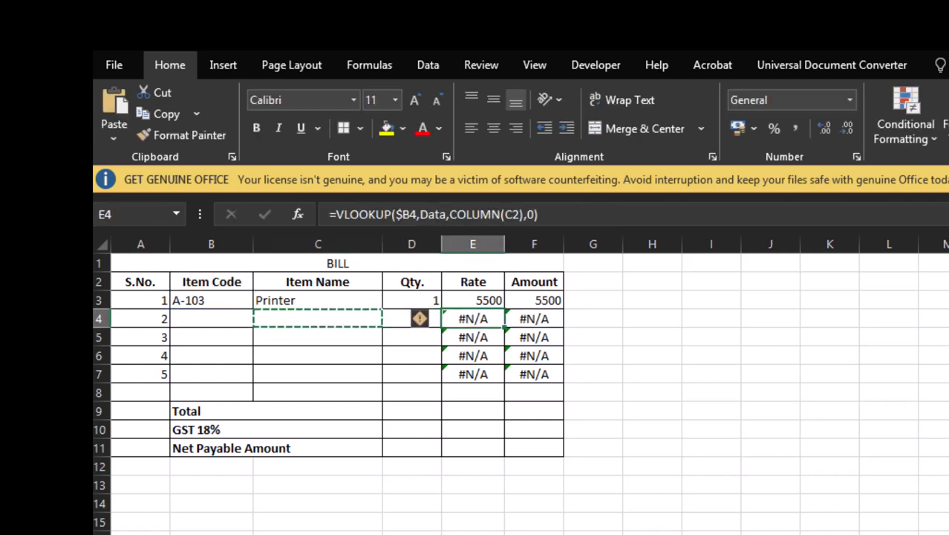
{"action": "key", "text": "Right"}
{"action": "key", "text": "Left"}
{"action": "key", "text": "Return"}
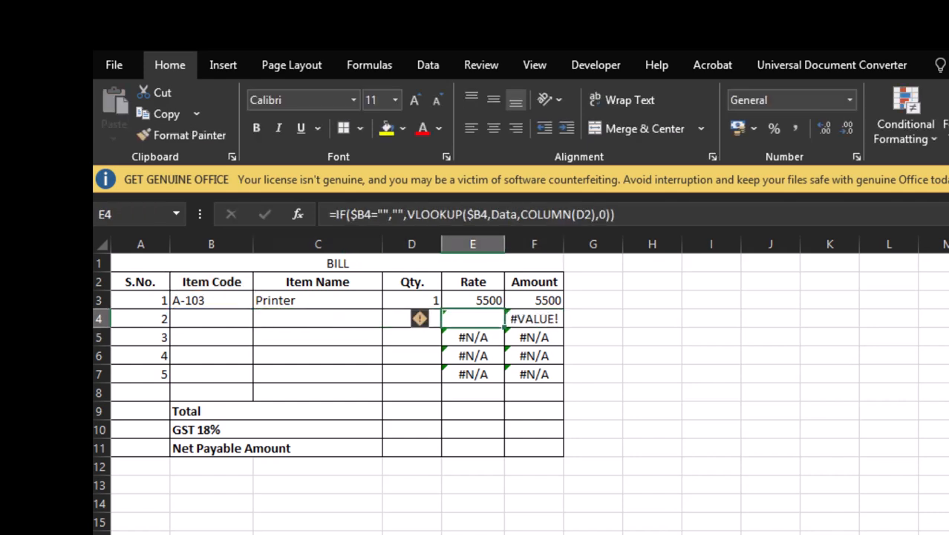
Change the COLUMN reference in E4's Rate formula to C2.
{"action": "key", "text": "F2"}
{"action": "key", "text": "Left"}
{"action": "key", "text": "Left"}
{"action": "key", "text": "Left"}
{"action": "key", "text": "Left"}
{"action": "key", "text": "Left"}
{"action": "key", "text": "Left"}
{"action": "key", "text": "BackSpace"}
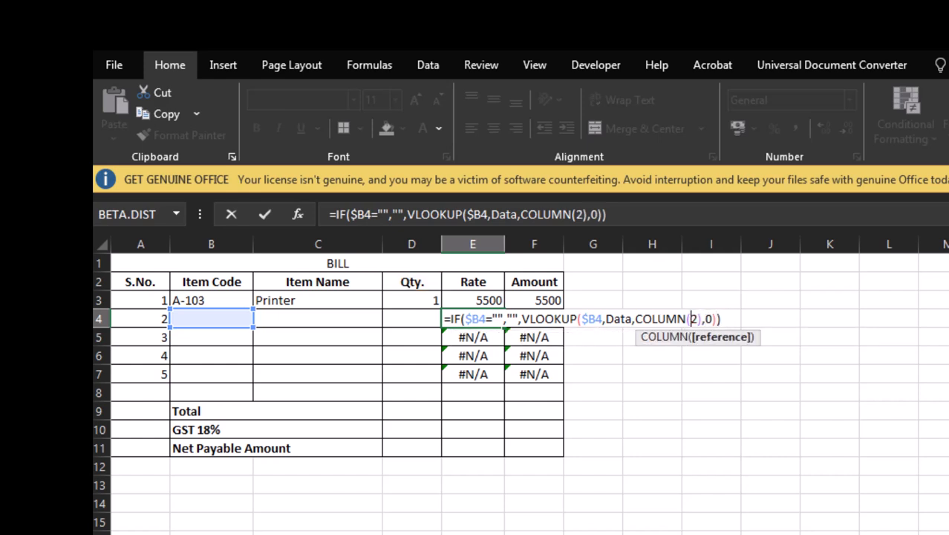
{"action": "type", "text": "c"}
{"action": "key", "text": "Return"}
Choose item code A-104 in B4 and enter a quantity of 2 in D4.
{"action": "key", "text": "Left"}
{"action": "key", "text": "Left"}
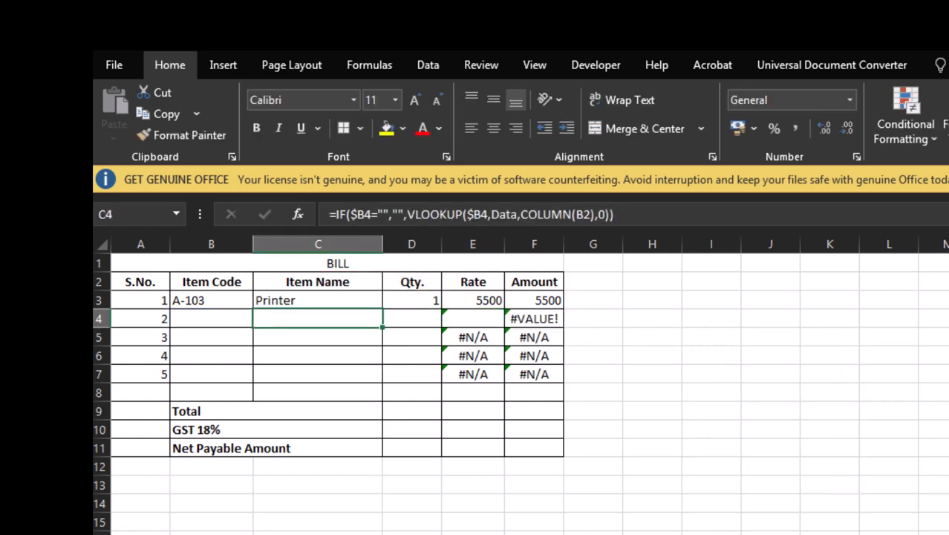
{"action": "key", "text": "Left"}
{"action": "key", "text": "Left"}
{"action": "key", "text": "Right"}
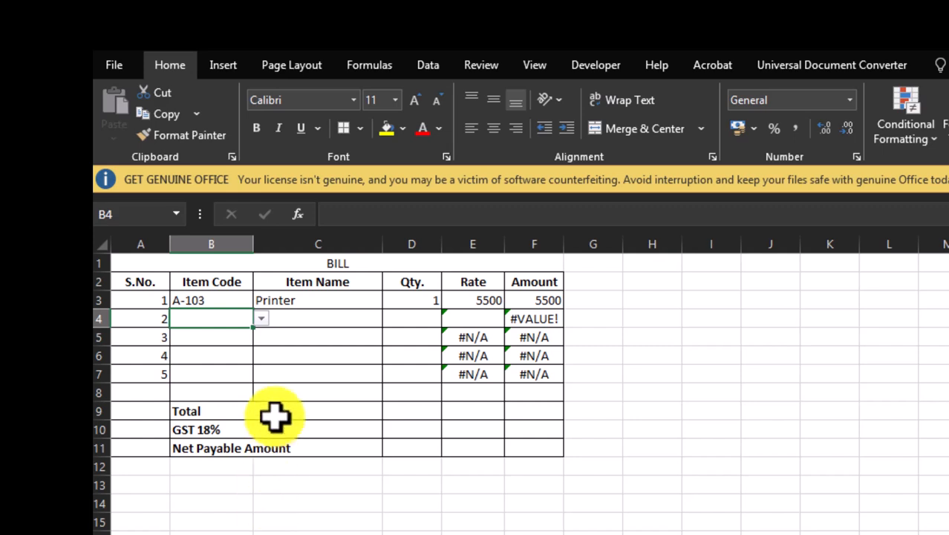
{"action": "left_click", "coordinate": [261, 319]}
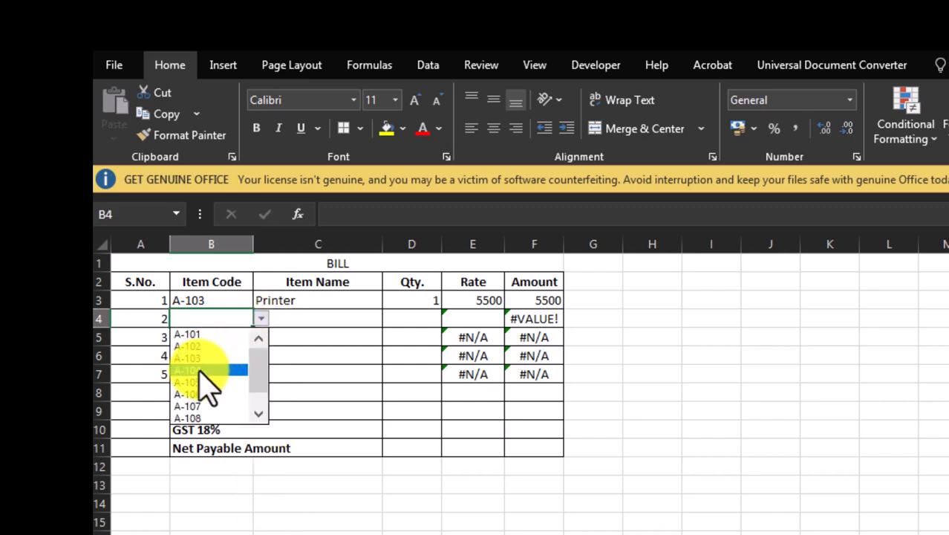
{"action": "left_click", "coordinate": [204, 370]}
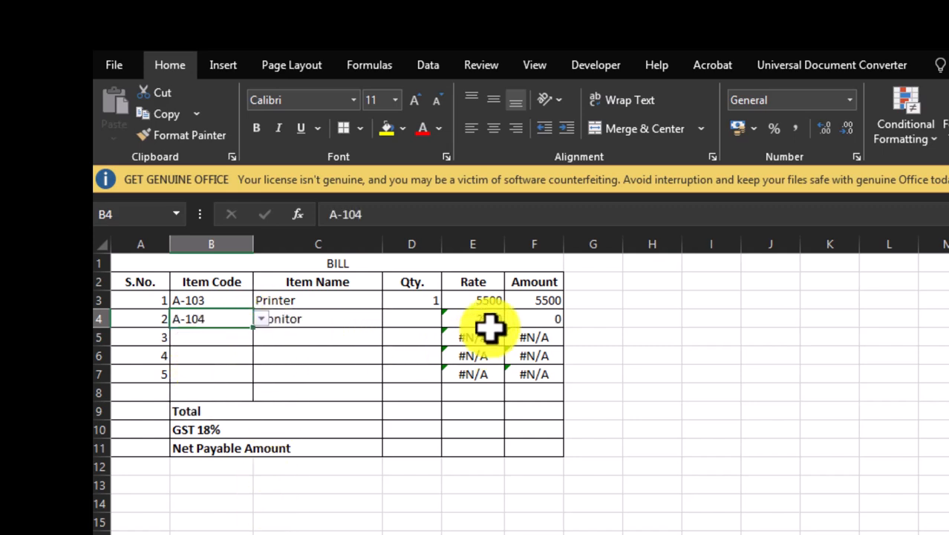
{"action": "left_click", "coordinate": [419, 317]}
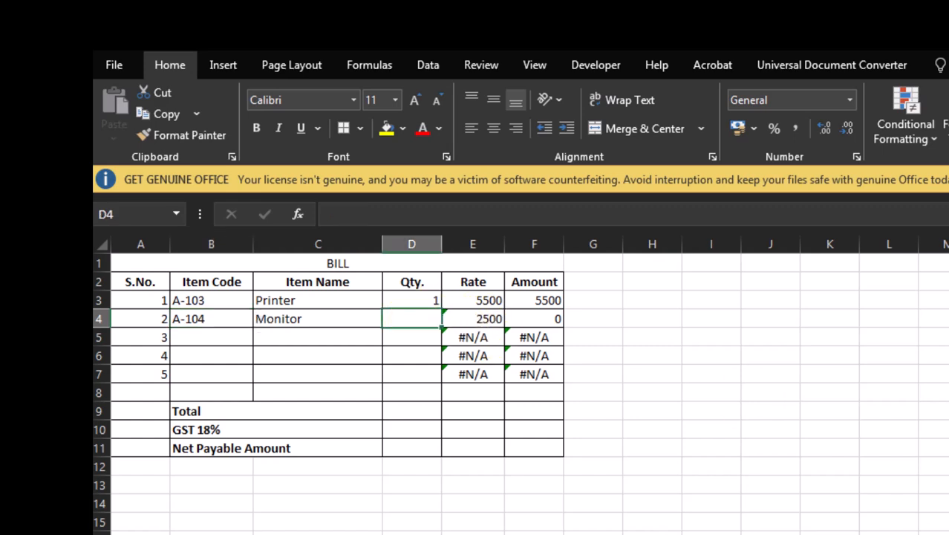
{"action": "type", "text": "2"}
{"action": "key", "text": "Return"}
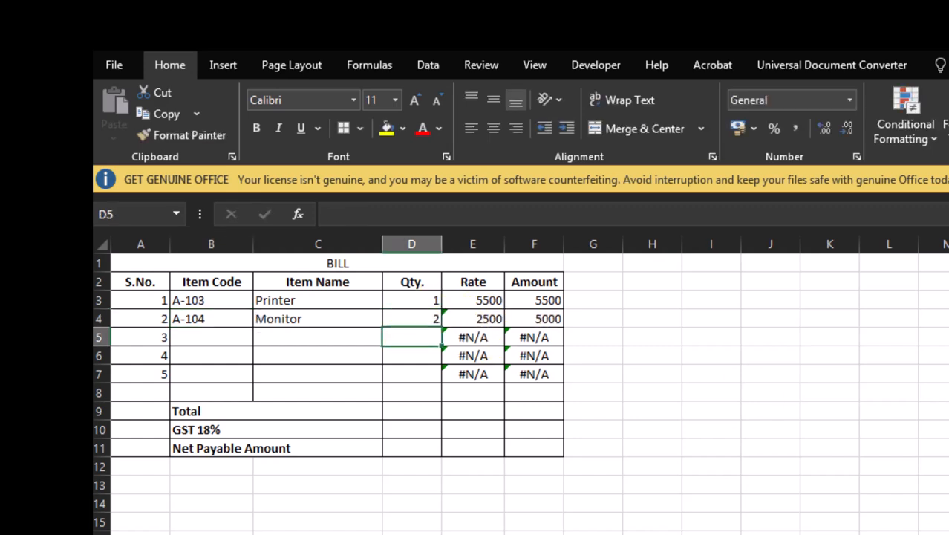
Clear the quantity in D4 and check how the Amount formula in F4 responds.
{"action": "left_click", "coordinate": [473, 318]}
{"action": "key", "text": "Right"}
{"action": "key", "text": "Left"}
{"action": "key", "text": "Left"}
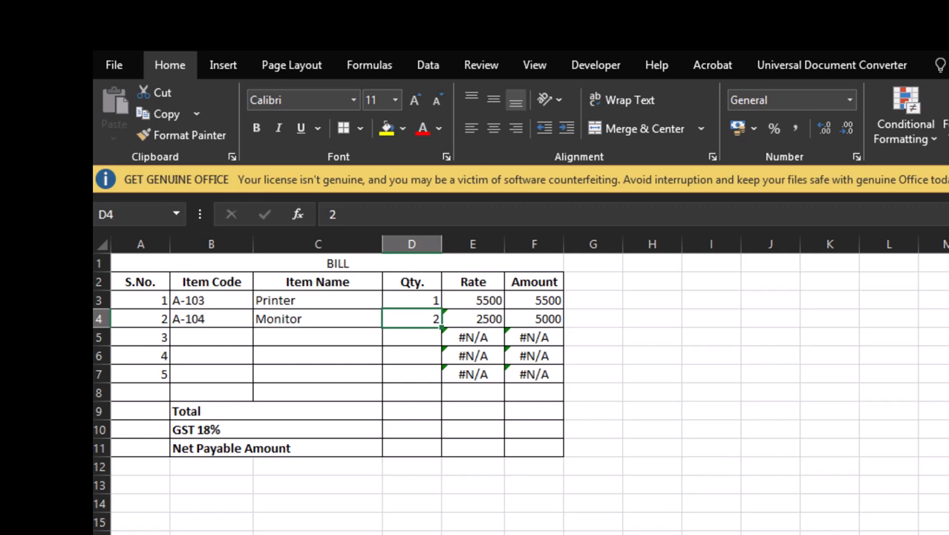
{"action": "key", "text": "Delete"}
{"action": "key", "text": "Right"}
{"action": "key", "text": "Right"}
{"action": "key", "text": "Right"}
{"action": "key", "text": "Left"}
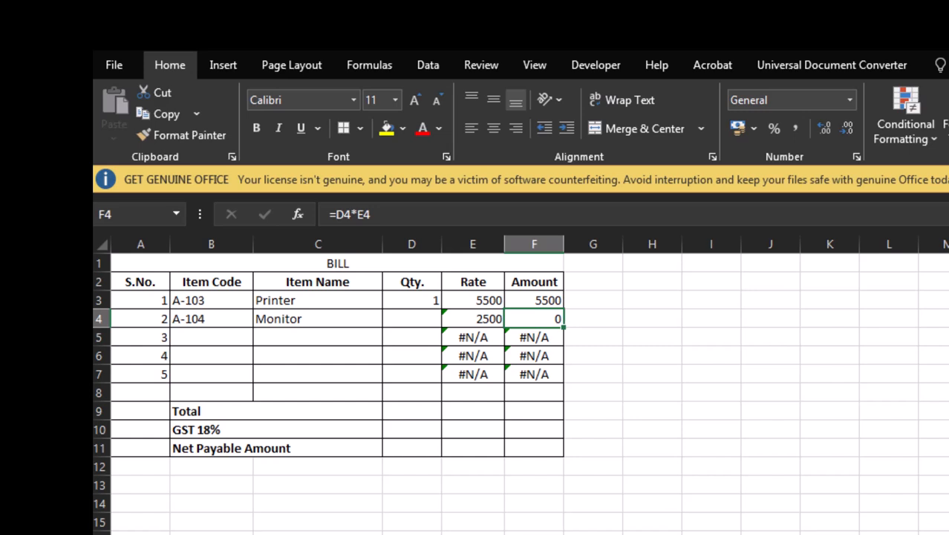
Test the Amount in row 3 with a quantity of 0 in D3, and clear that quantity.
{"action": "key", "text": "Up"}
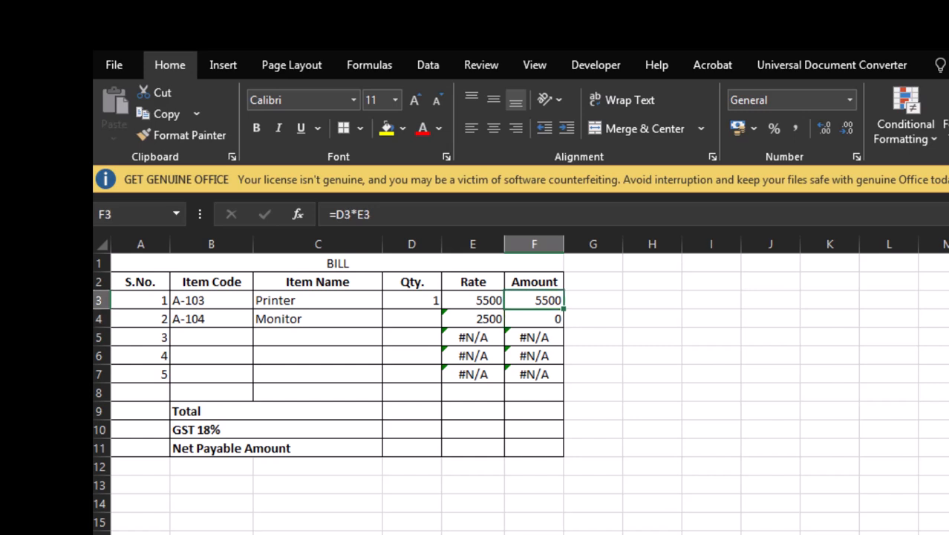
{"action": "key", "text": "Left"}
{"action": "key", "text": "Left"}
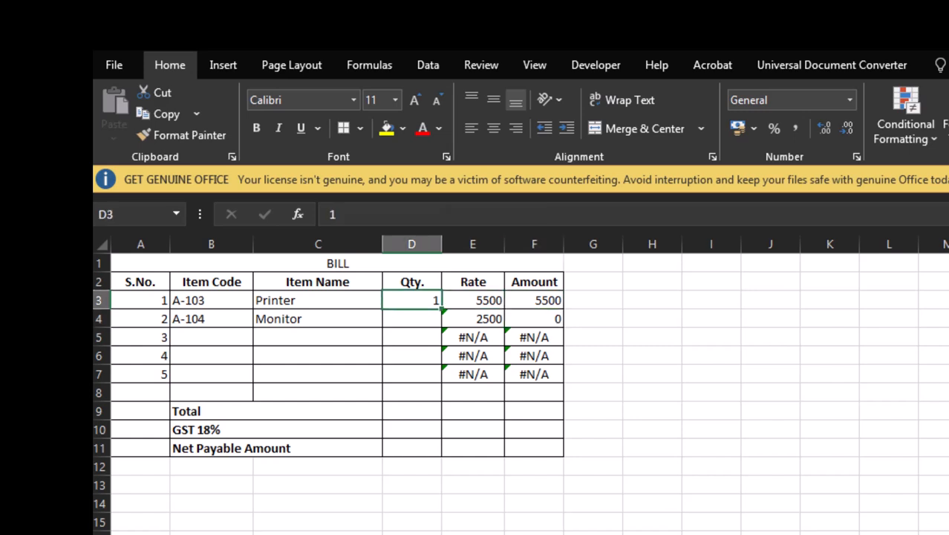
{"action": "type", "text": "0"}
{"action": "key", "text": "Return"}
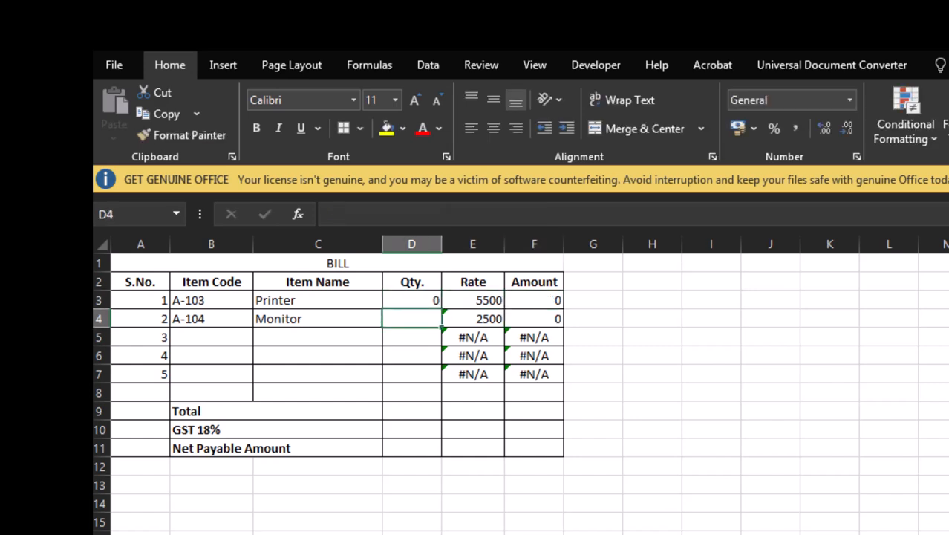
{"action": "key", "text": "Up"}
{"action": "key", "text": "Delete"}
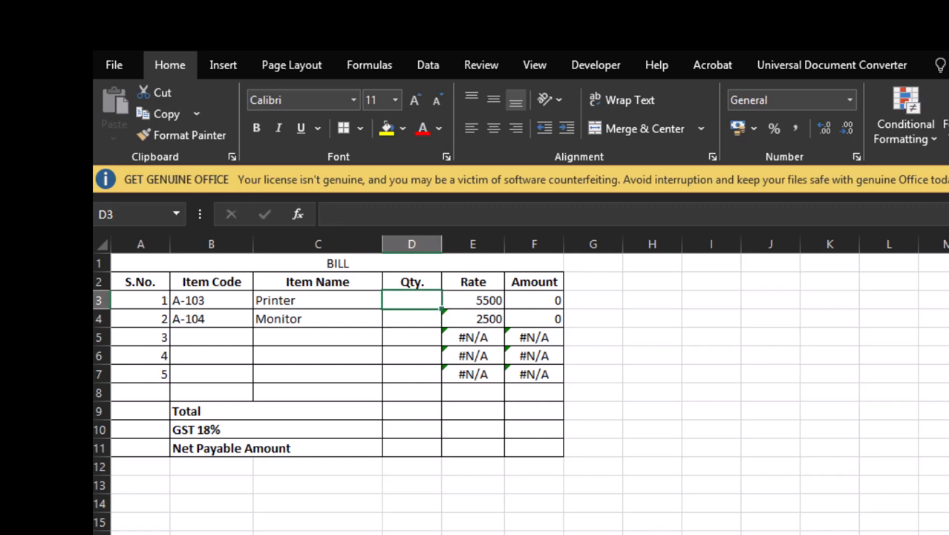
Check the Amount formula in F3 and enter a quantity of 2 in both D3 and D4.
{"action": "key", "text": "Right"}
{"action": "key", "text": "Right"}
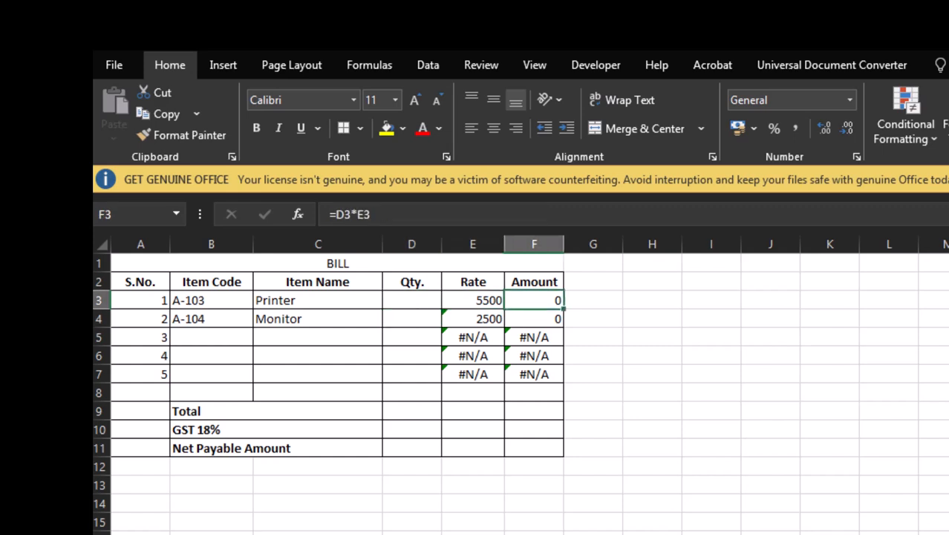
{"action": "key", "text": "Left"}
{"action": "key", "text": "Right"}
{"action": "key", "text": "Left"}
{"action": "key", "text": "Left"}
{"action": "type", "text": "2"}
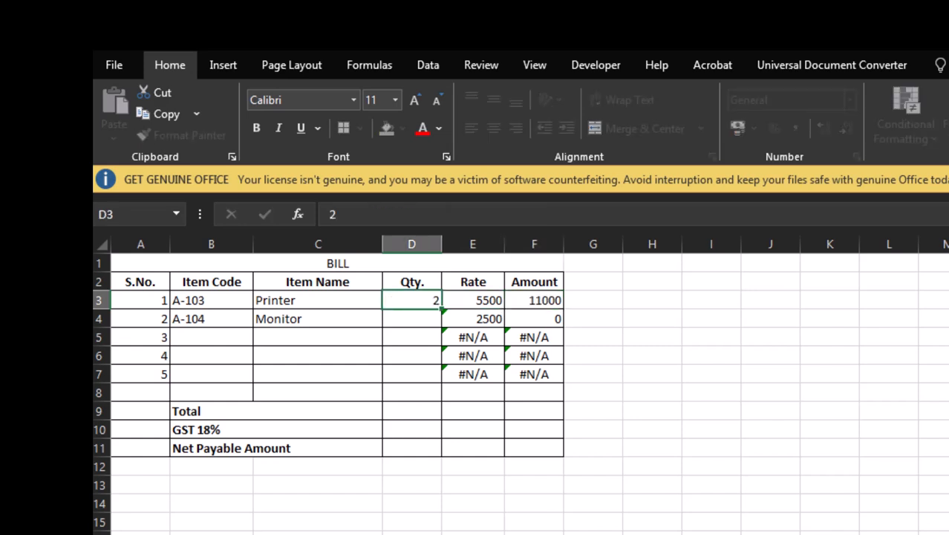
{"action": "key", "text": "Return"}
{"action": "type", "text": "2"}
{"action": "key", "text": "Return"}
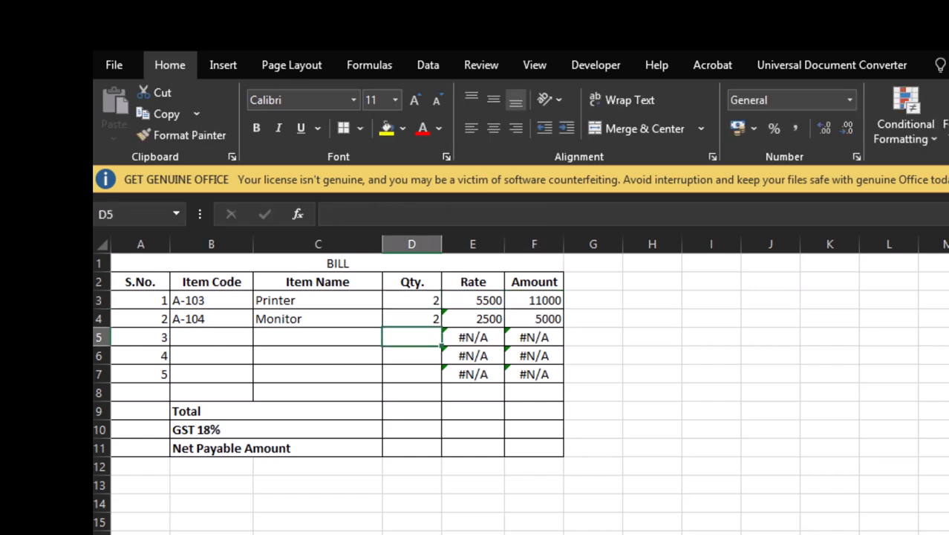
Examine the Amount formulas in the bill's item rows.
{"action": "key", "text": "Up"}
{"action": "key", "text": "Up"}
{"action": "key", "text": "Right"}
{"action": "key", "text": "Right"}
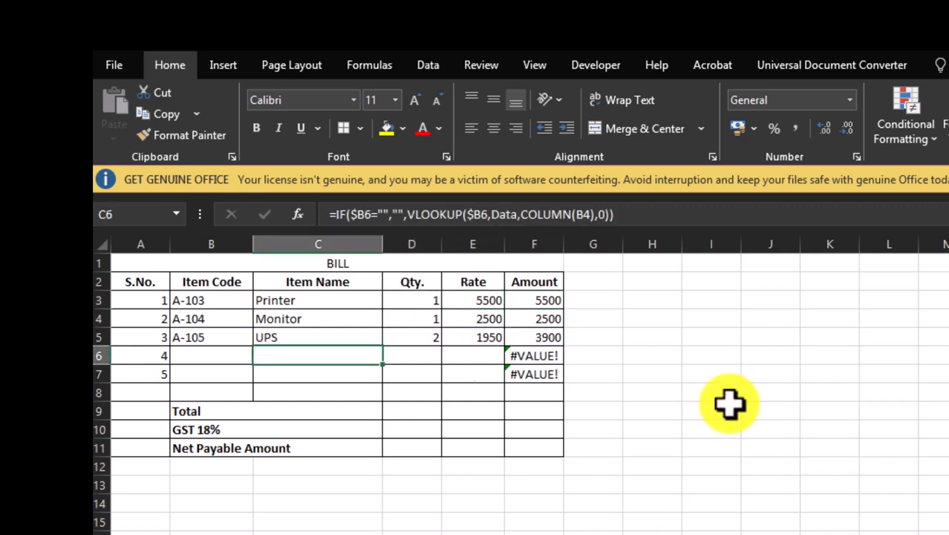
{"action": "key", "text": "Right"}
{"action": "key", "text": "Right"}
{"action": "key", "text": "Right"}
{"action": "key", "text": "Up"}
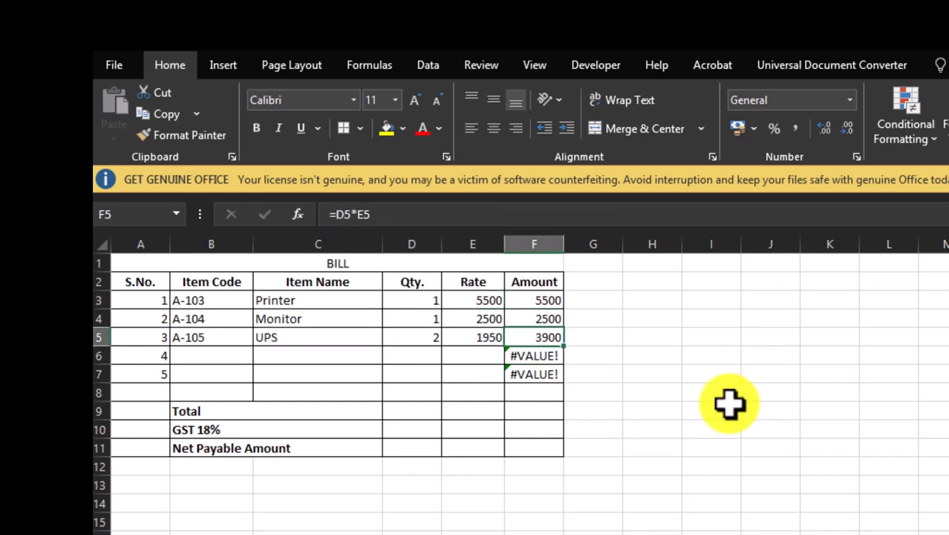
Clear the Amount cells F6:F7 and refill them with the quantity-times-rate formula copied from F5.
{"action": "key", "text": "Down"}
{"action": "key", "text": "shift+Down"}
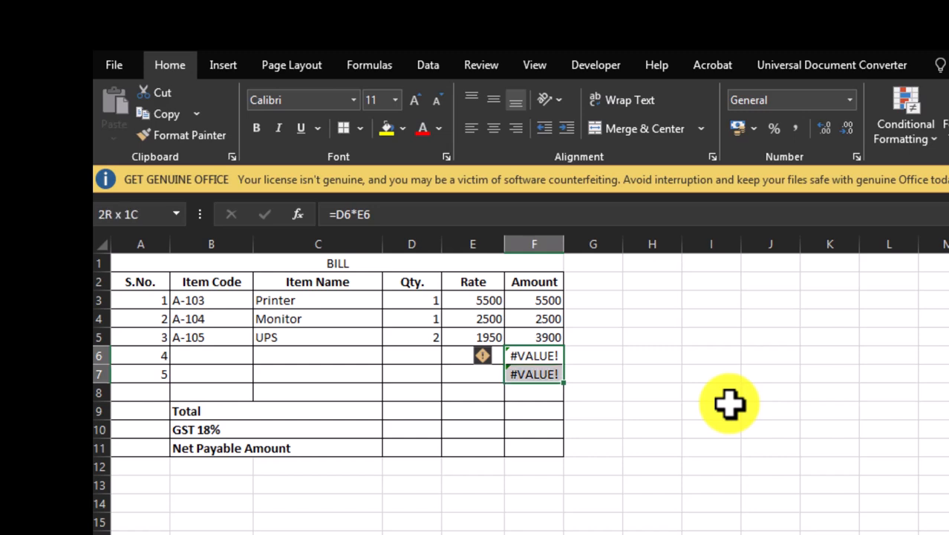
{"action": "key", "text": "ctrl+c"}
{"action": "key", "text": "Delete"}
{"action": "key", "text": "Up"}
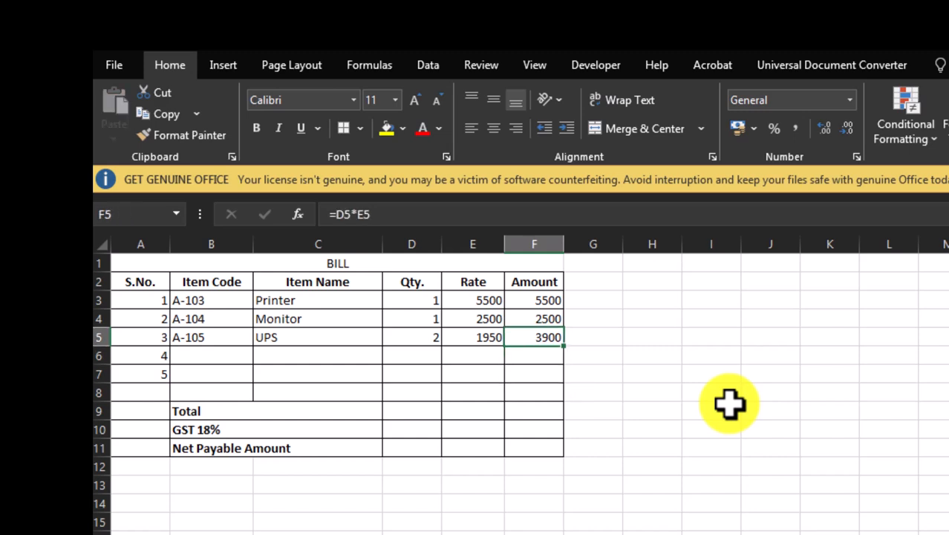
{"action": "key", "text": "ctrl+c"}
{"action": "key", "text": "Down"}
{"action": "key", "text": "shift+Down"}
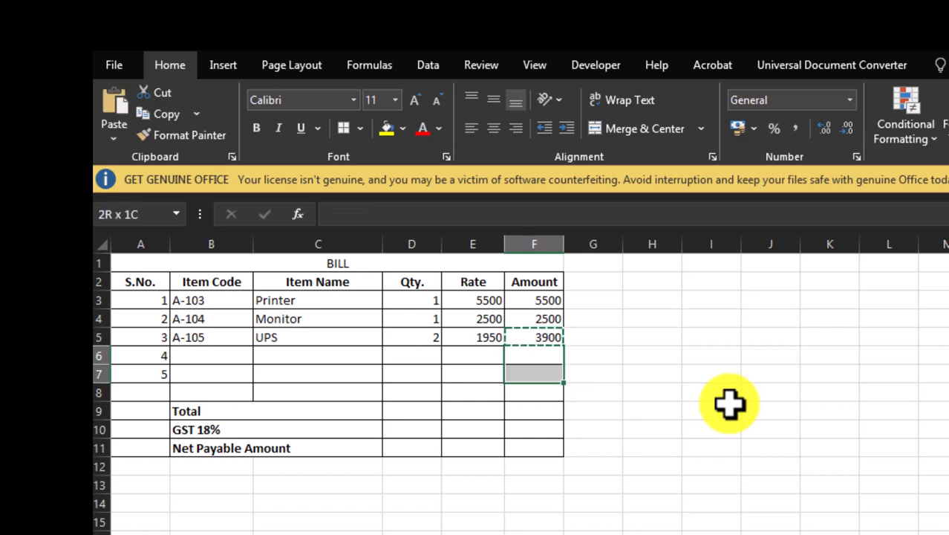
{"action": "key", "text": "ctrl+v"}
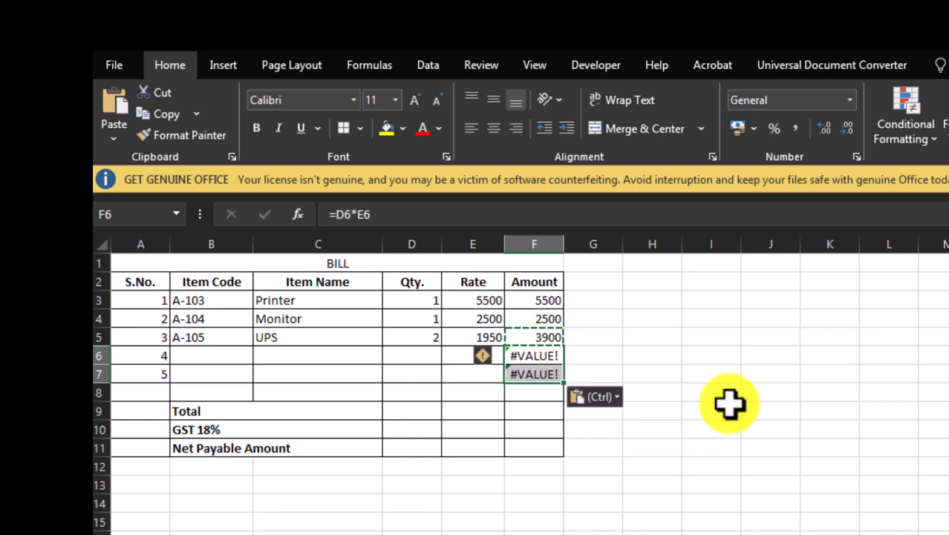
Test the Amount formula in F6 with a quantity of 3 in D6, and clear that quantity.
{"action": "key", "text": "Left"}
{"action": "key", "text": "Left"}
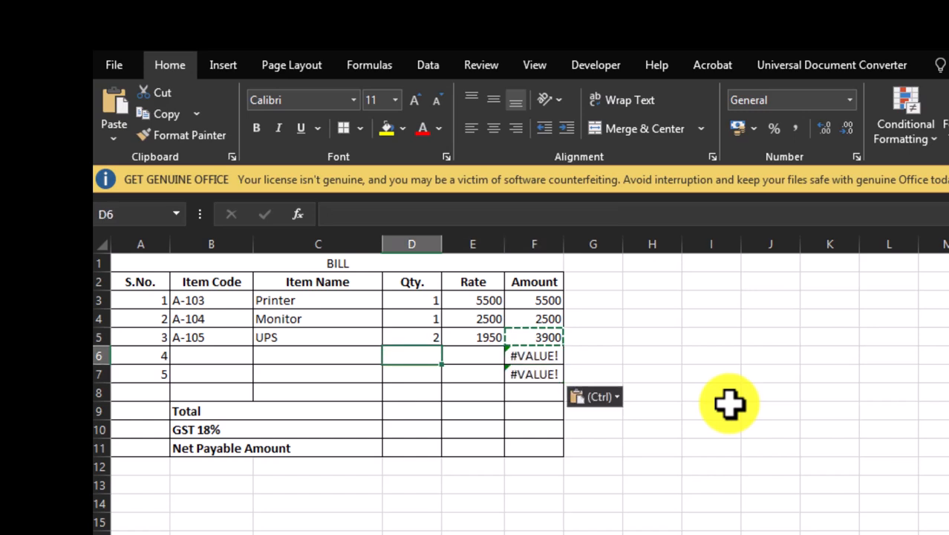
{"action": "type", "text": "3"}
{"action": "key", "text": "Return"}
{"action": "key", "text": "Up"}
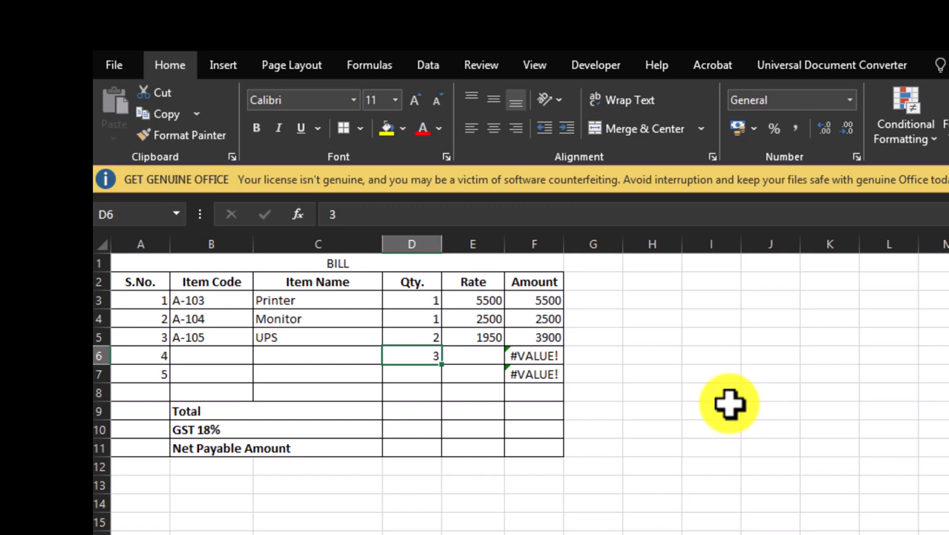
{"action": "key", "text": "Right"}
{"action": "key", "text": "Right"}
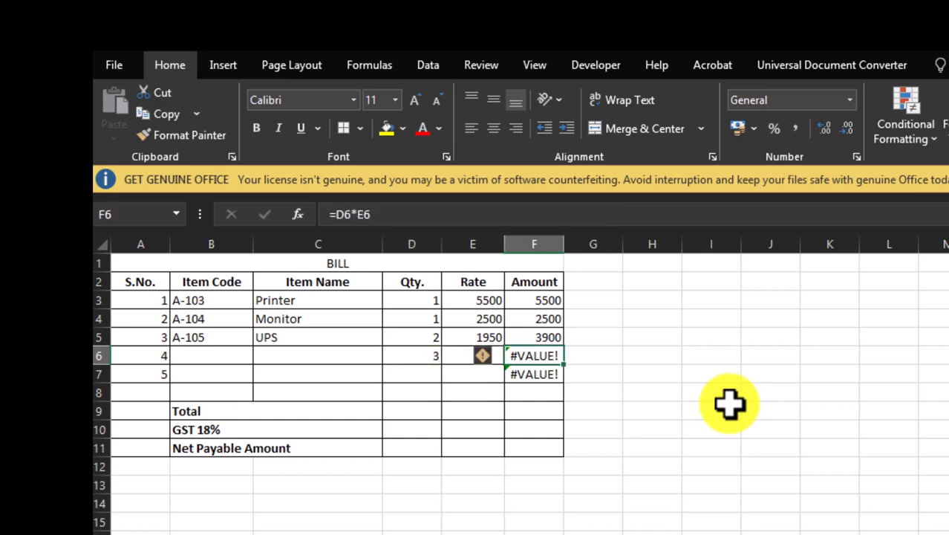
{"action": "key", "text": "Left"}
{"action": "key", "text": "Left"}
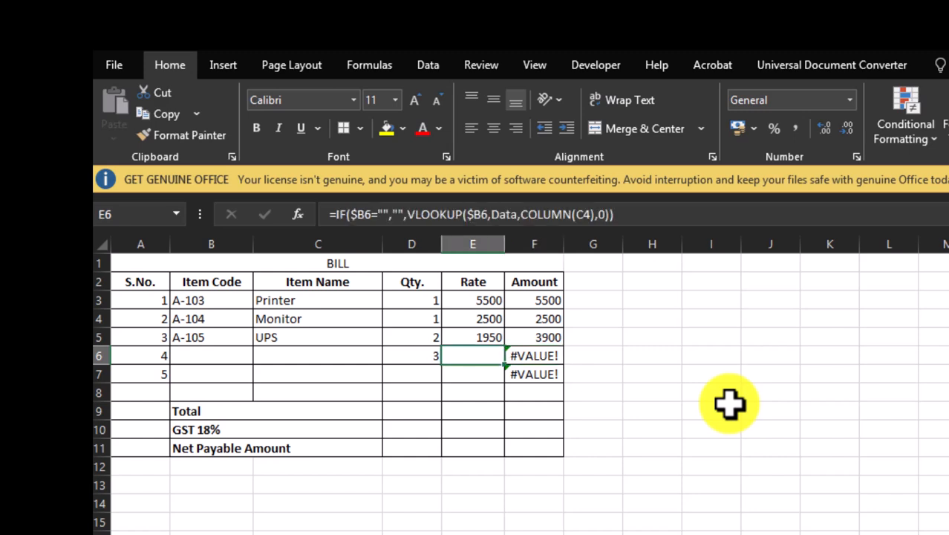
{"action": "key", "text": "Delete"}
Try item code A-102 in B6, clear it, and choose A-105 there instead.
{"action": "key", "text": "Left"}
{"action": "key", "text": "Left"}
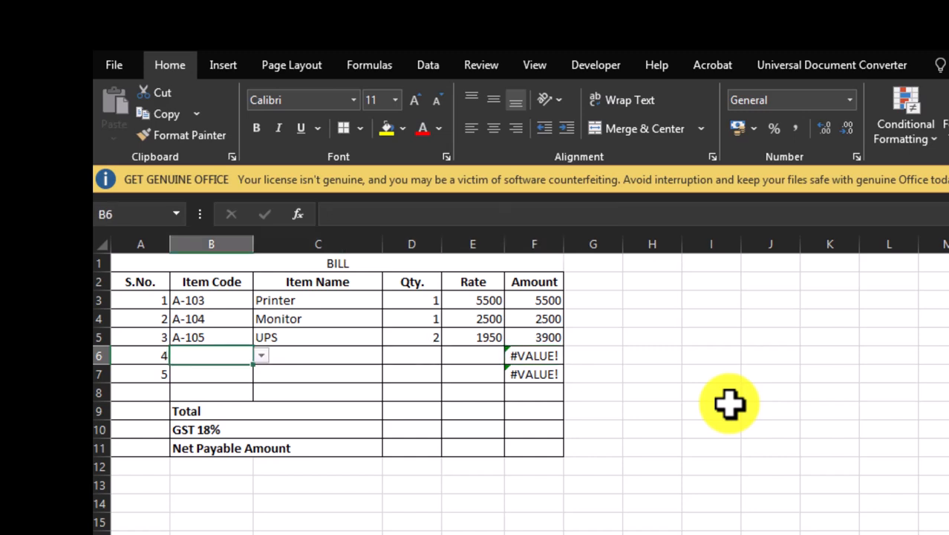
{"action": "left_click", "coordinate": [260, 355]}
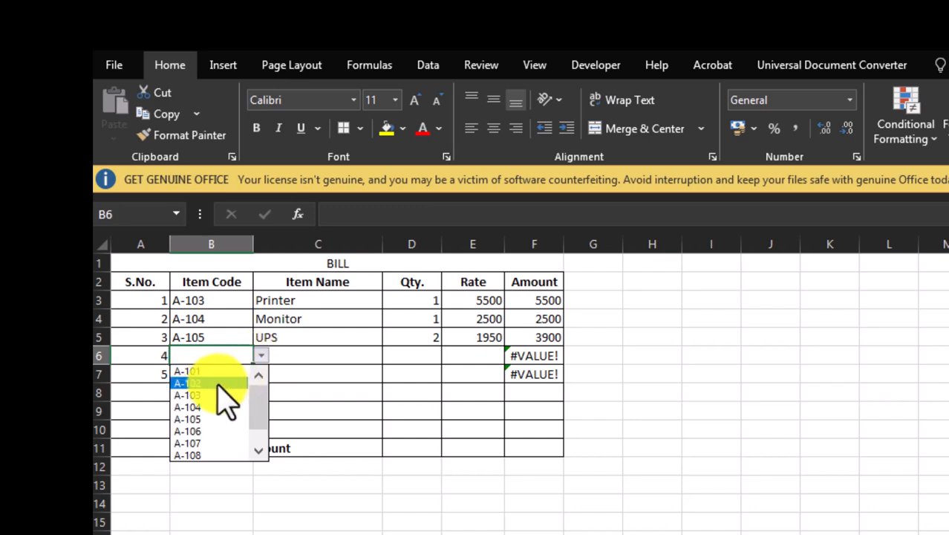
{"action": "left_click", "coordinate": [215, 384]}
{"action": "key", "text": "Delete"}
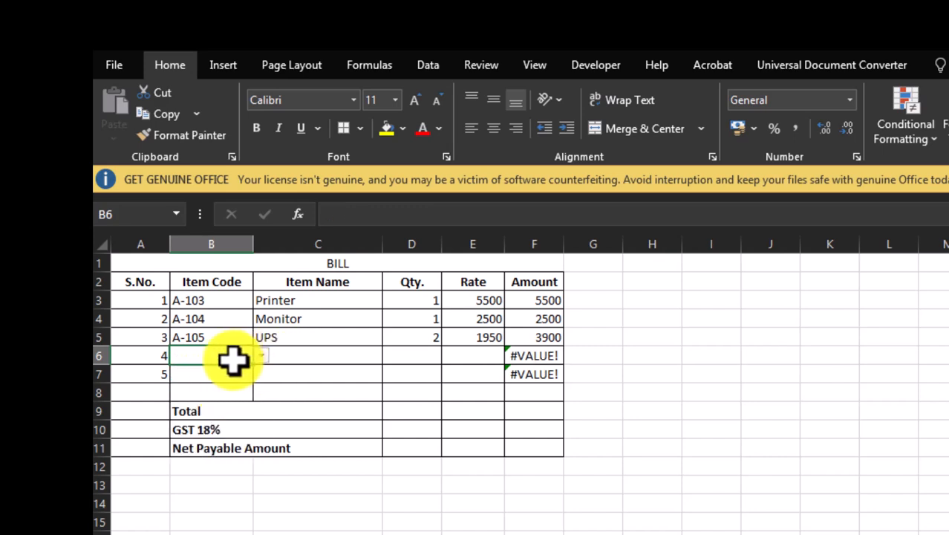
{"action": "left_click", "coordinate": [261, 356]}
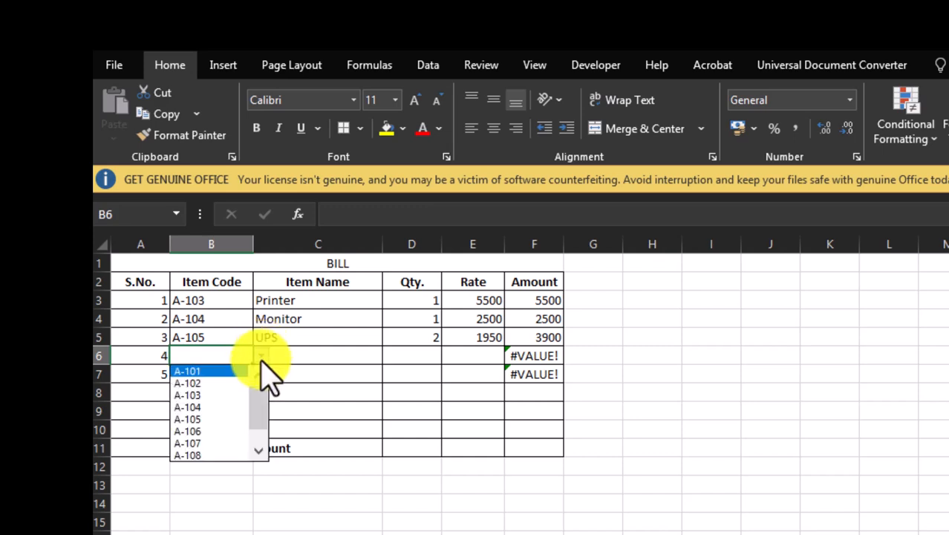
{"action": "left_click", "coordinate": [204, 419]}
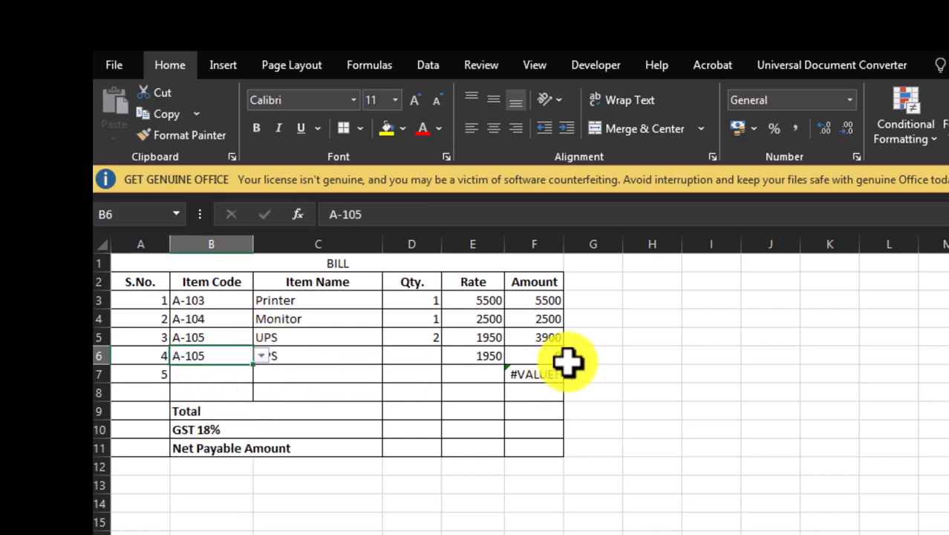
Enter a quantity of 2 in D6 and change it to 1.
{"action": "left_click", "coordinate": [425, 357]}
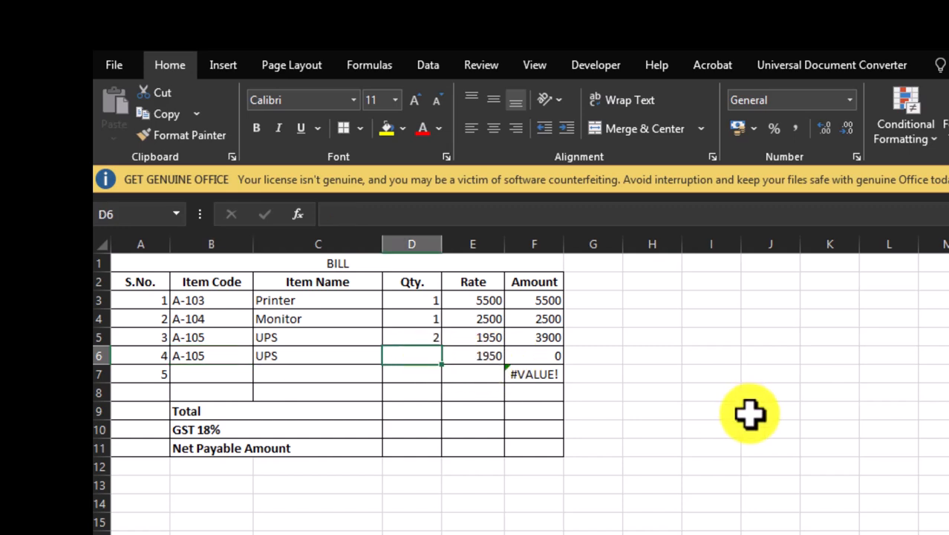
{"action": "type", "text": "2"}
{"action": "key", "text": "Return"}
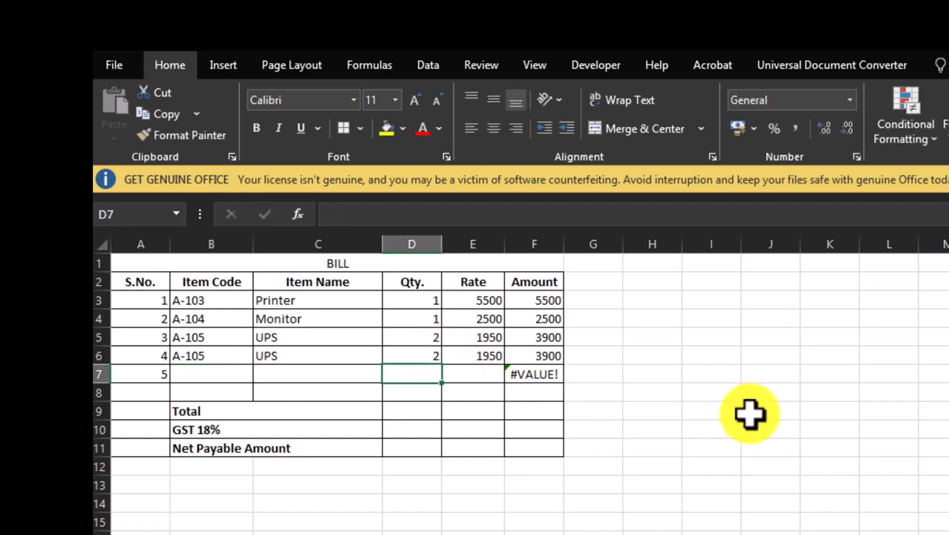
{"action": "key", "text": "Up"}
{"action": "type", "text": "1"}
{"action": "key", "text": "Return"}
Open the Amount formula in F6 for editing and insert IF(OR( ahead of D6*E6.
{"action": "key", "text": "Up"}
{"action": "key", "text": "Right"}
{"action": "key", "text": "Right"}
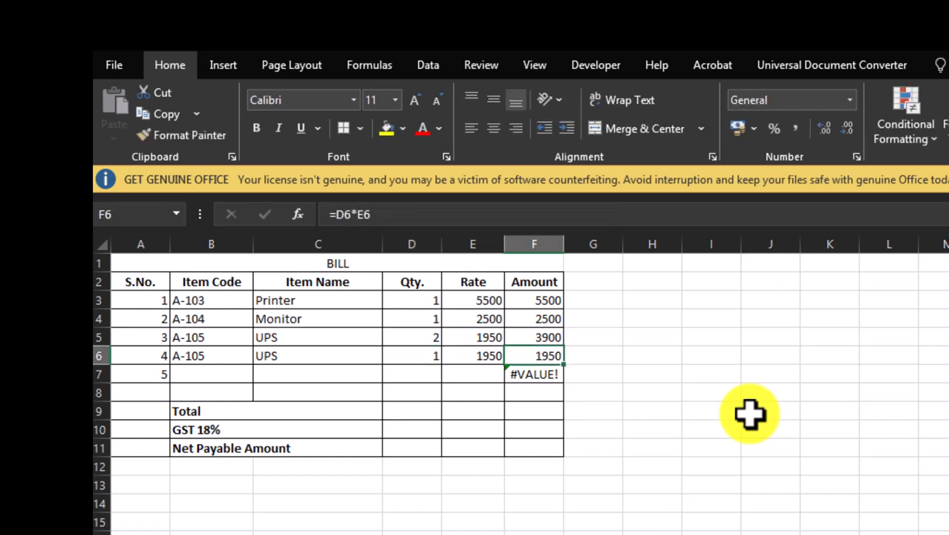
{"action": "key", "text": "Down"}
{"action": "key", "text": "Up"}
{"action": "key", "text": "F2"}
{"action": "key", "text": "Left"}
{"action": "key", "text": "Left"}
{"action": "key", "text": "Left"}
{"action": "key", "text": "Left"}
{"action": "key", "text": "Left"}
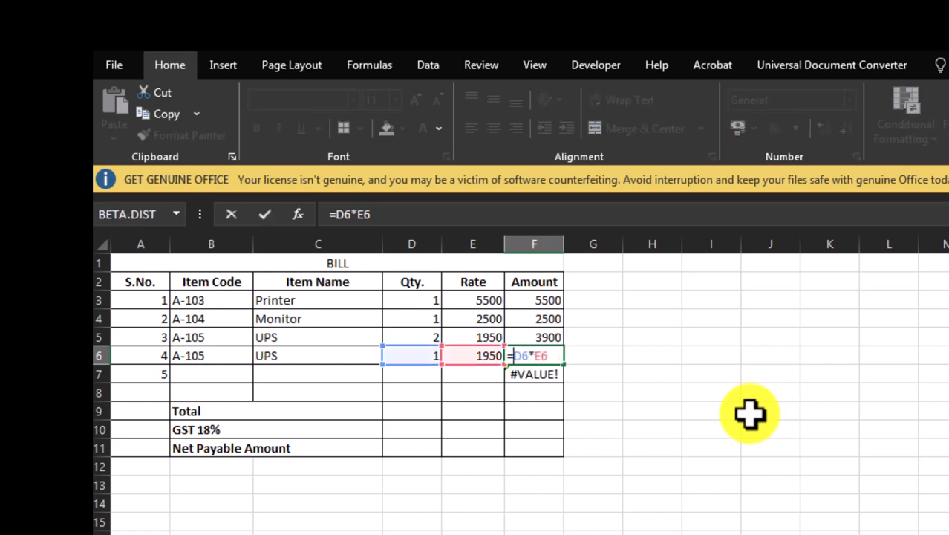
{"action": "type", "text": "if("}
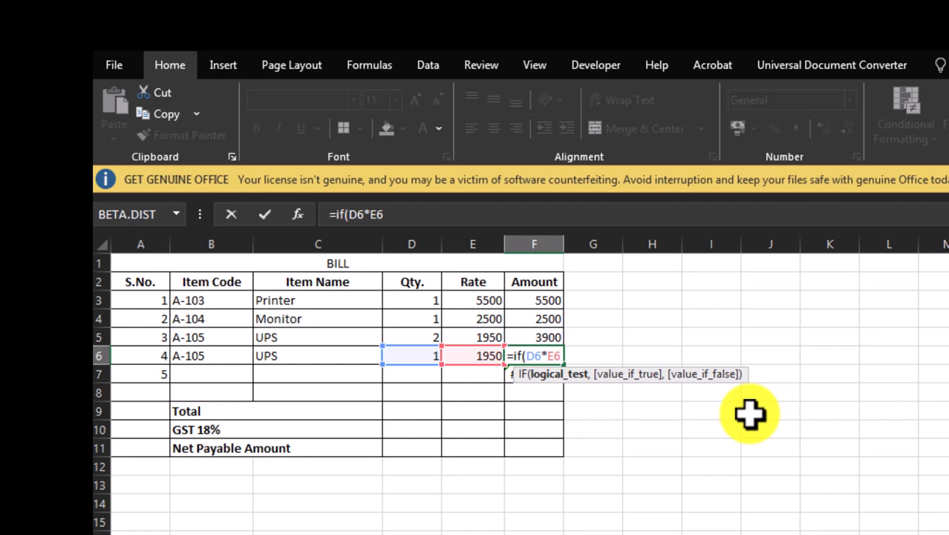
{"action": "type", "text": "or"}
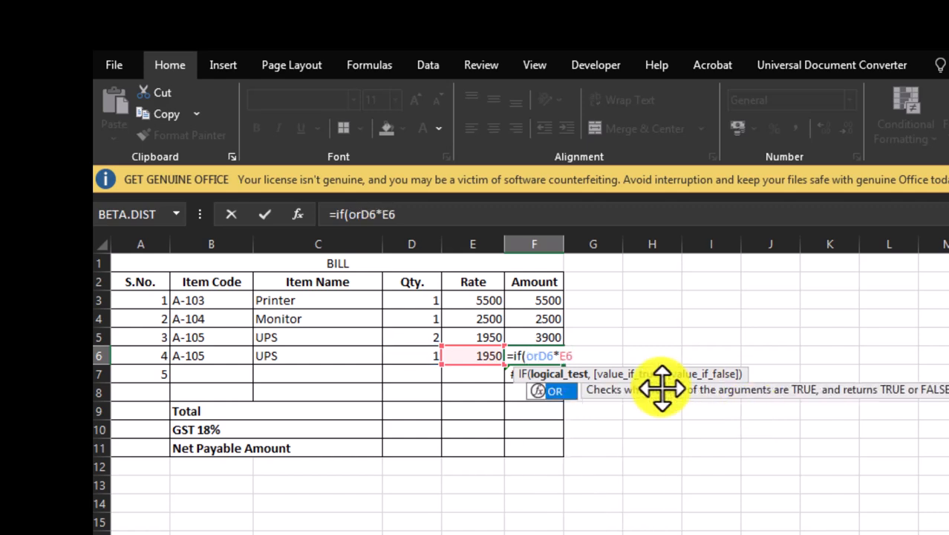
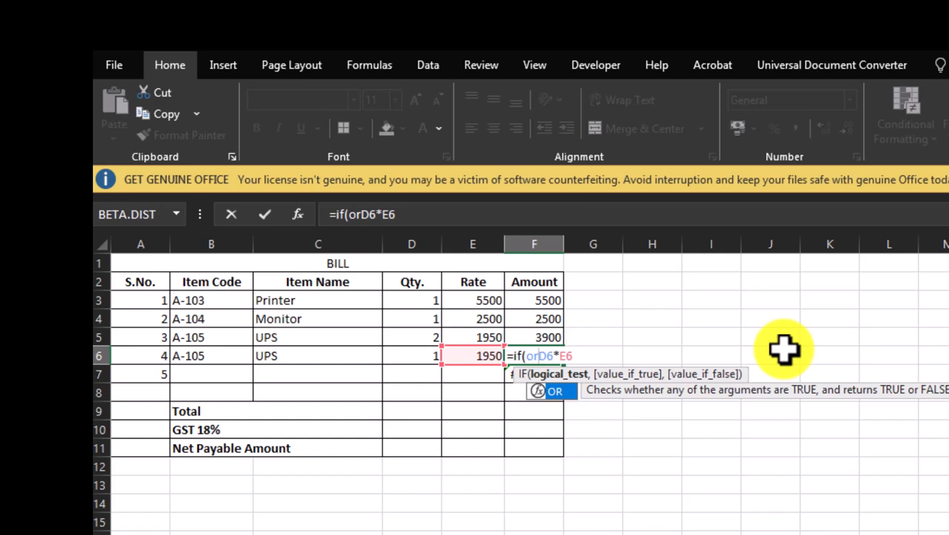
{"action": "type", "text": "("}
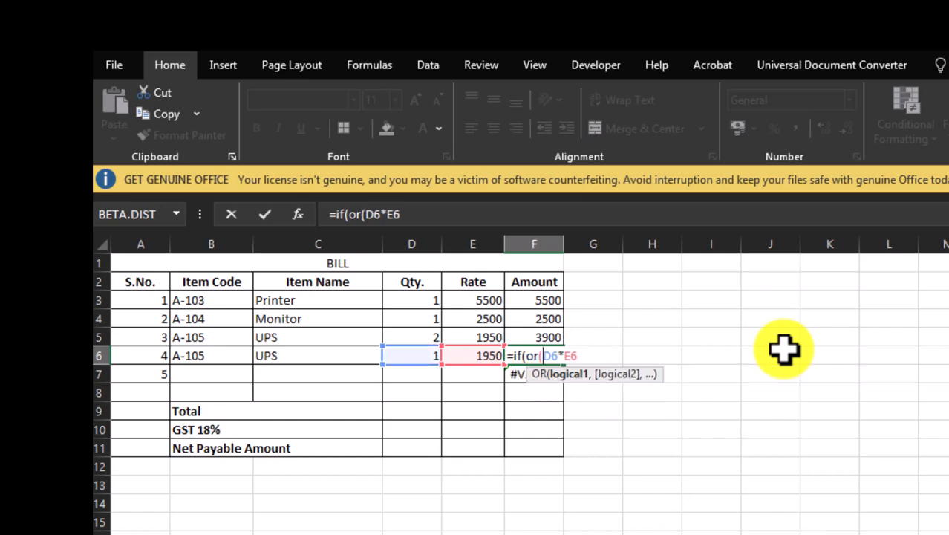
Complete the Amount formula in F6 as =IF(OR(D6="",E6=""),"",D6*E6).
{"action": "left_click", "coordinate": [428, 358]}
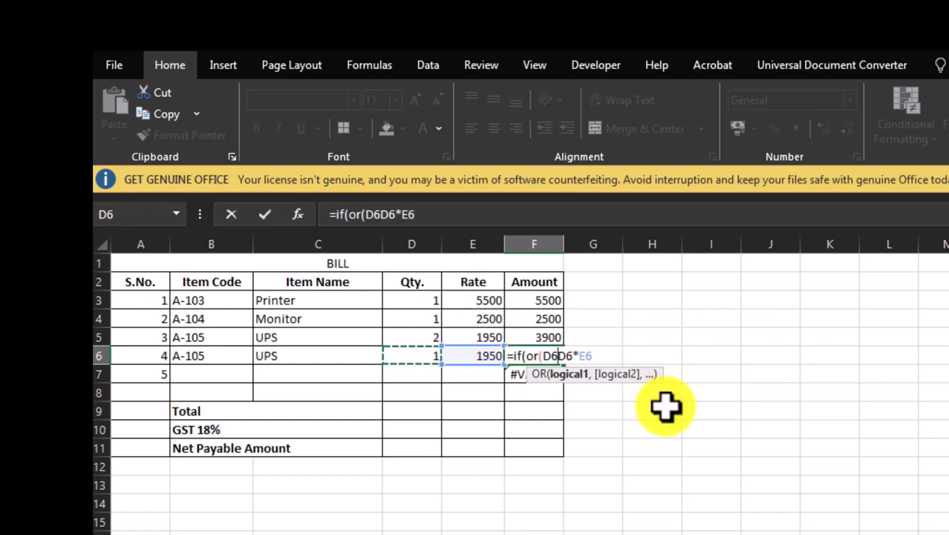
{"action": "type", "text": "=\"\","}
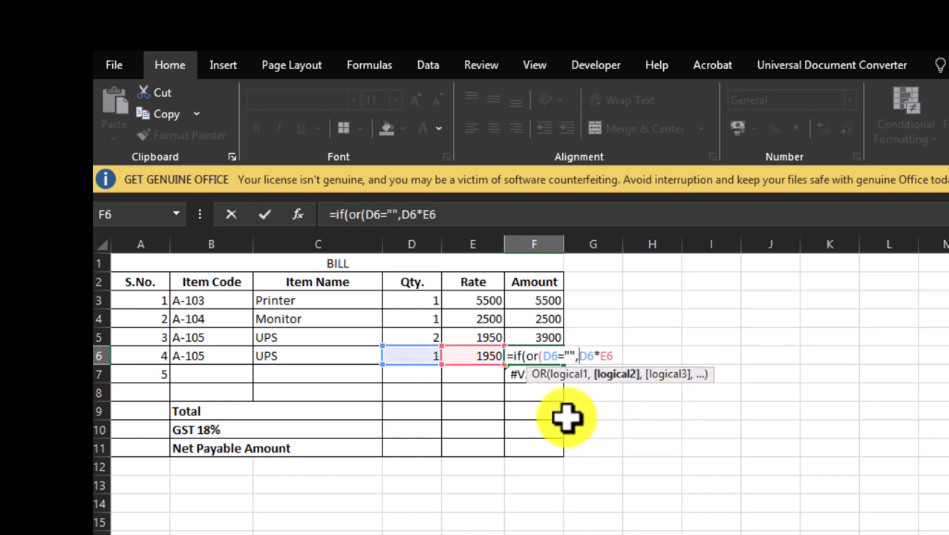
{"action": "left_click", "coordinate": [462, 357]}
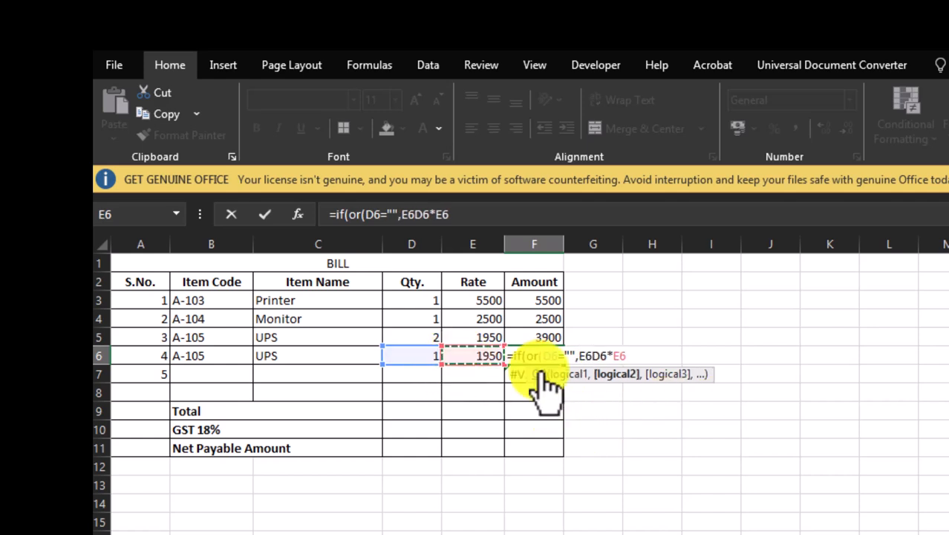
{"action": "type", "text": "=\"\""}
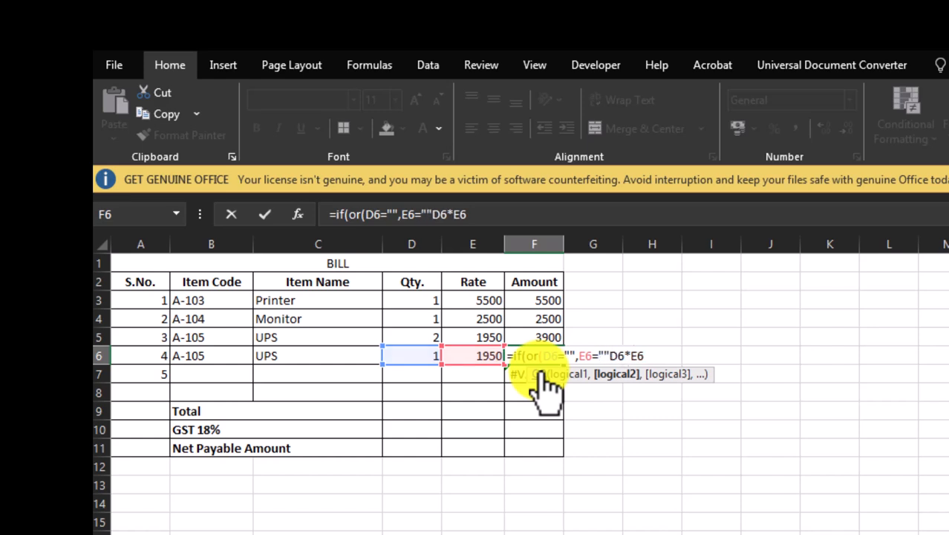
{"action": "type", "text": "),"}
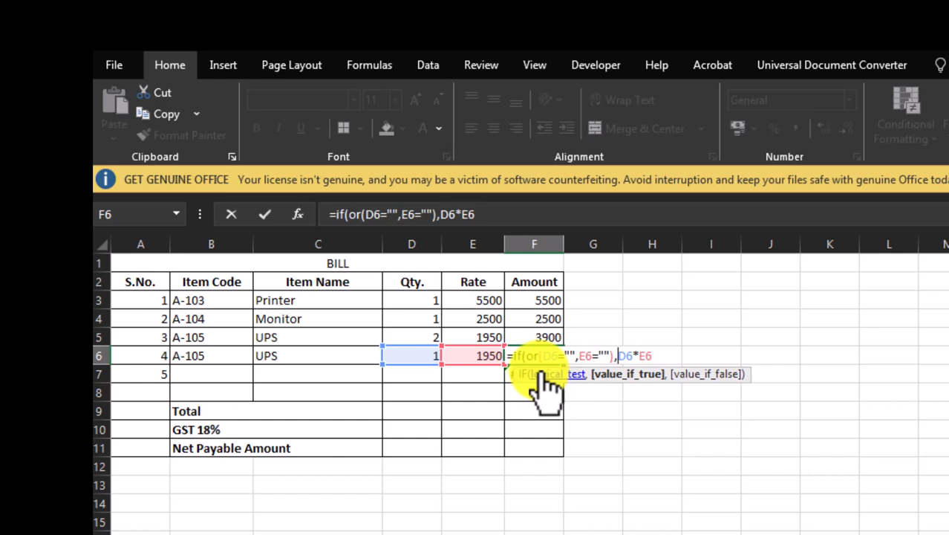
{"action": "type", "text": "\"\",D6*E6"}
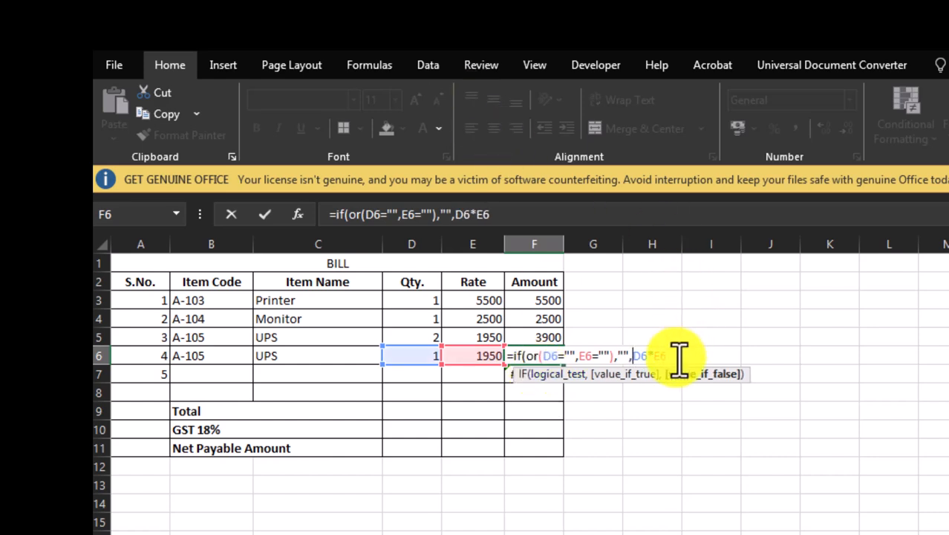
{"action": "type", "text": ")"}
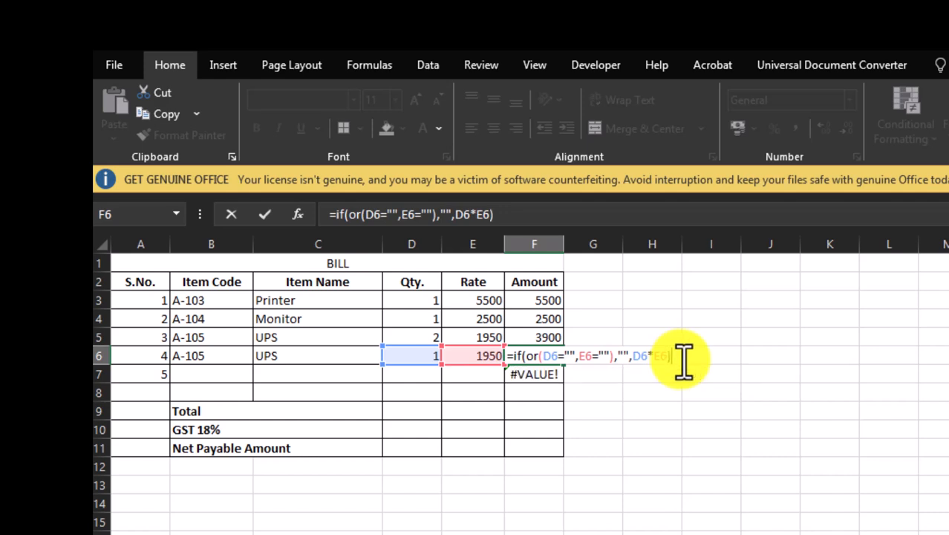
{"action": "key", "text": "Return"}
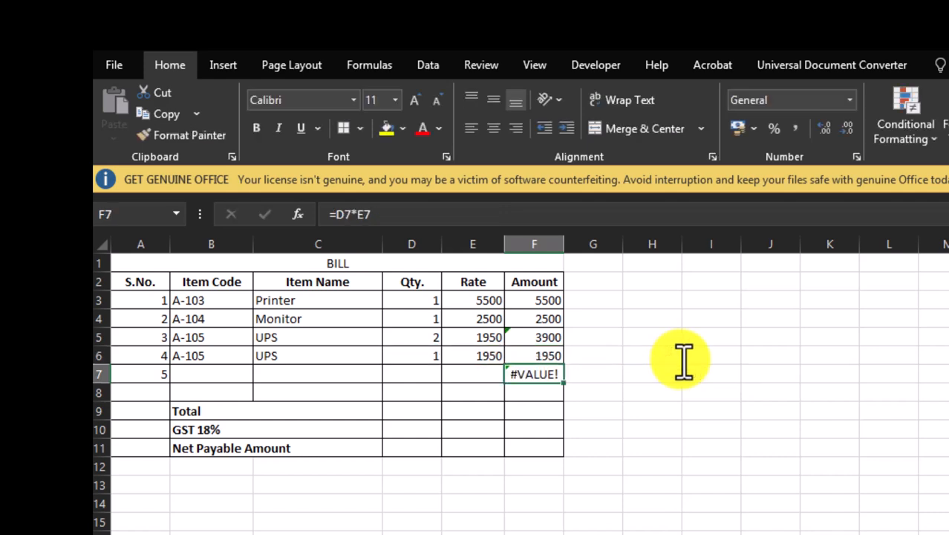
Clear the quantity in D6 and the item code in B6 to test the new Amount formula.
{"action": "key", "text": "Up"}
{"action": "key", "text": "Left"}
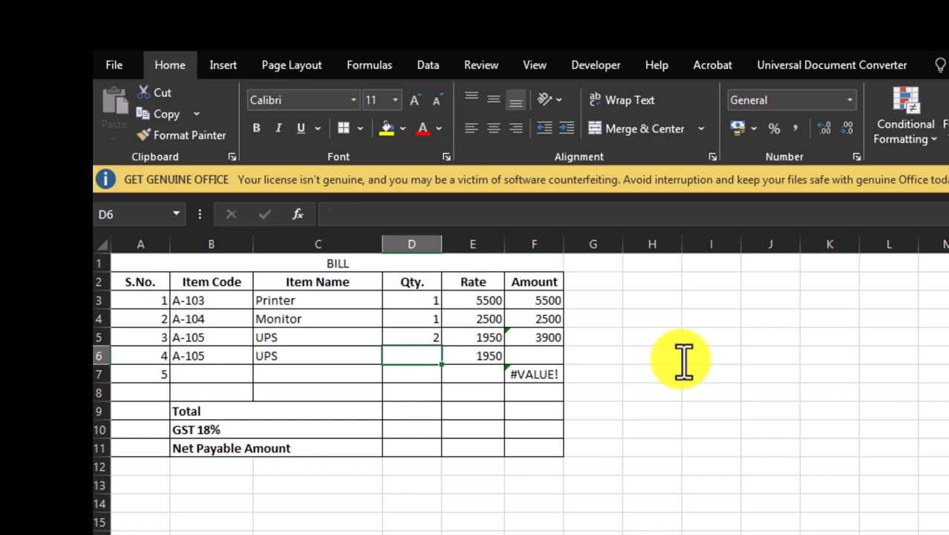
{"action": "key", "text": "Left"}
{"action": "key", "text": "Left"}
{"action": "key", "text": "Left"}
{"action": "key", "text": "Right"}
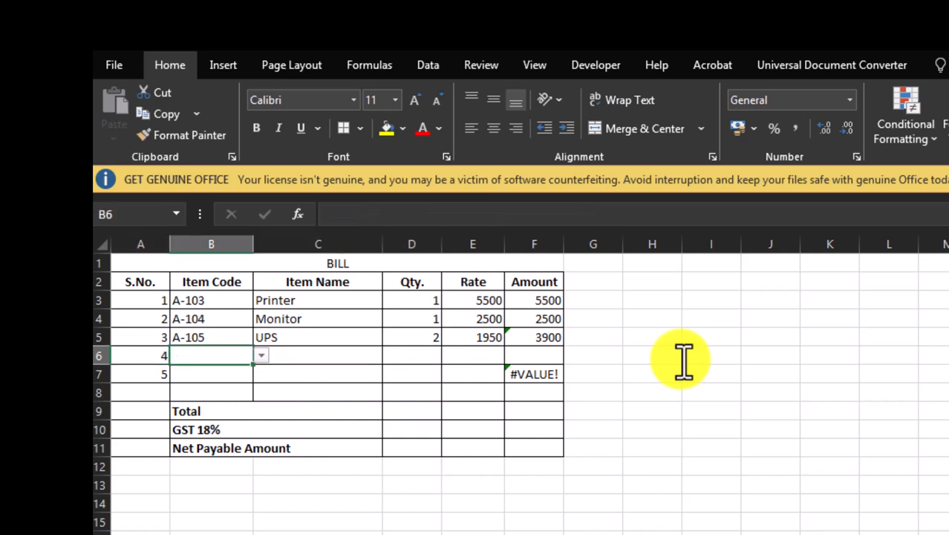
Enter a quantity of 4 in D6 without an item code and check the Amount formula in F6.
{"action": "key", "text": "Right"}
{"action": "key", "text": "Right"}
{"action": "type", "text": "4"}
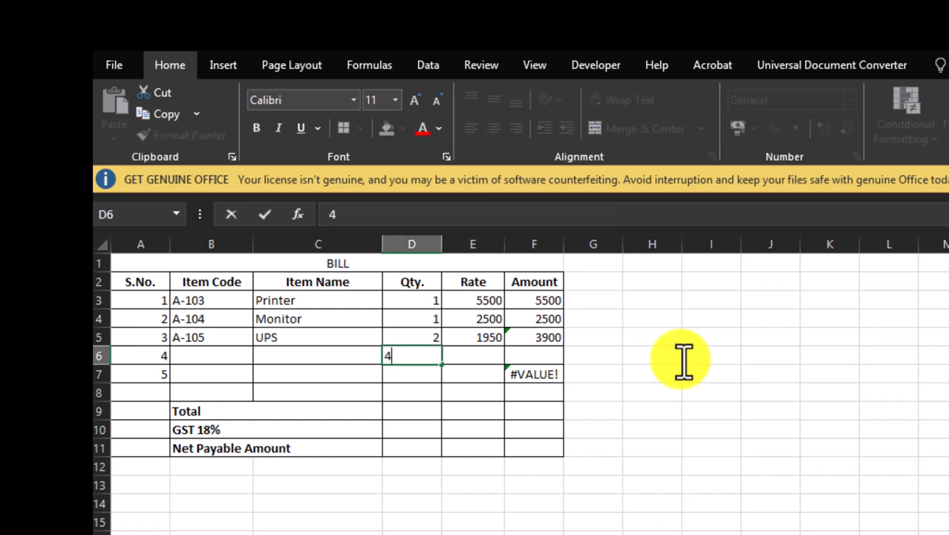
{"action": "key", "text": "Return"}
{"action": "key", "text": "Up"}
{"action": "key", "text": "Right"}
{"action": "key", "text": "Right"}
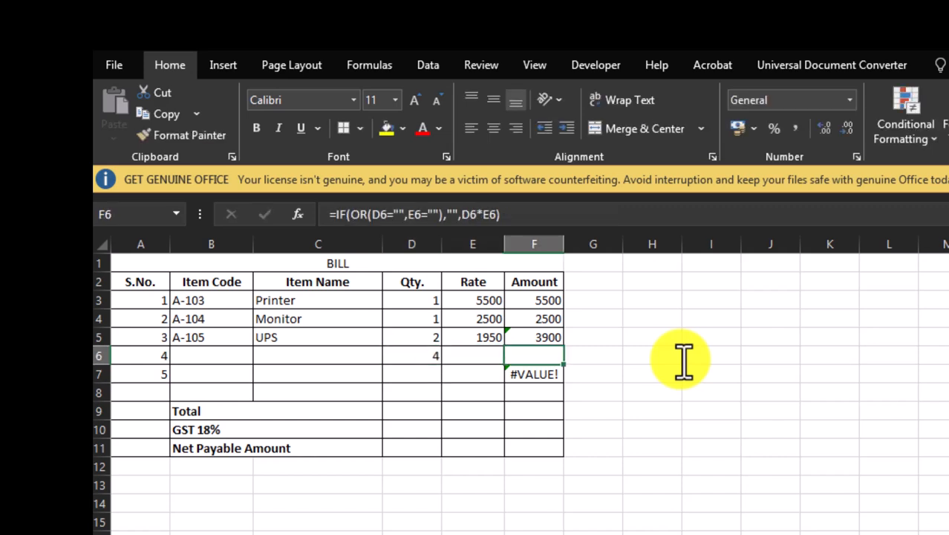
Copy the IF(OR) Amount formula from F6 into F3:F5 and F7.
{"action": "key", "text": "Up"}
{"action": "key", "text": "Up"}
{"action": "key", "text": "Down"}
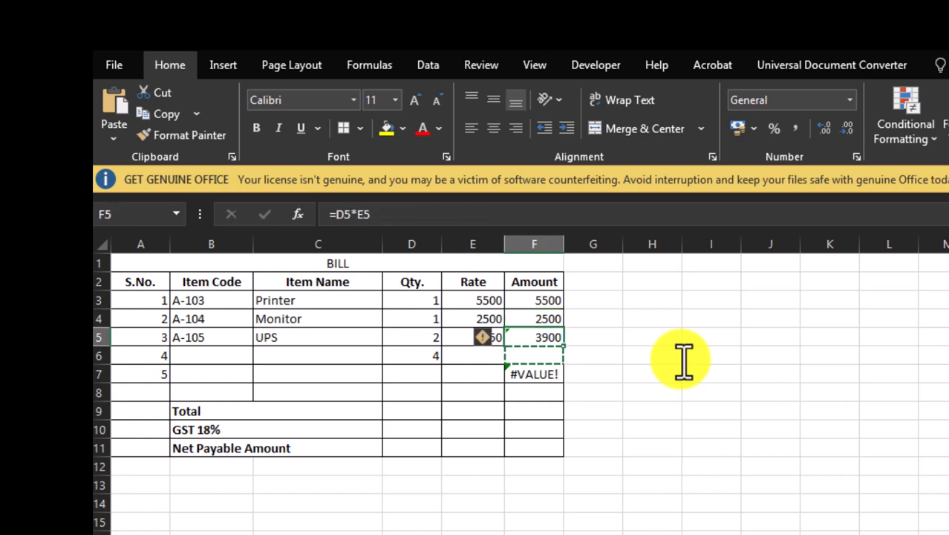
{"action": "key", "text": "shift+Up"}
{"action": "key", "text": "shift+Up"}
{"action": "key", "text": "ctrl+v"}
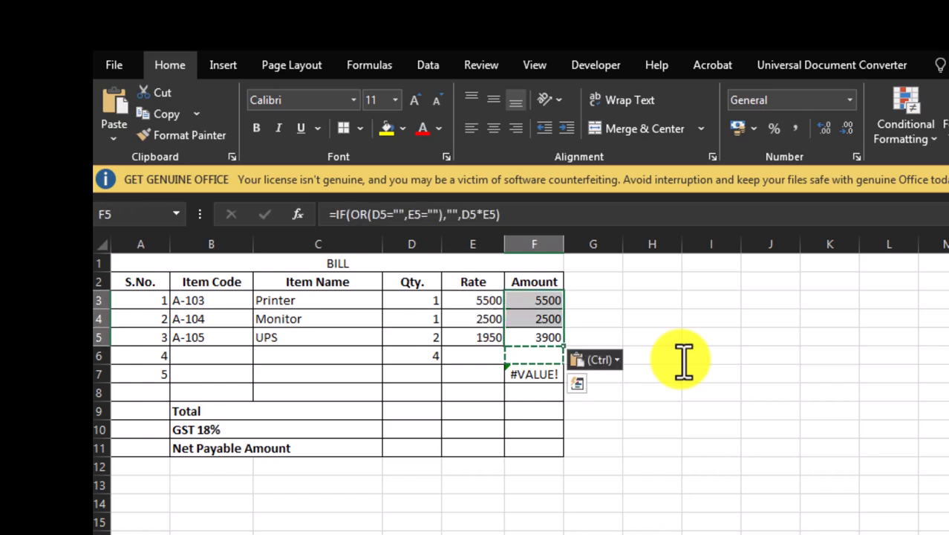
{"action": "key", "text": "Down"}
{"action": "key", "text": "Down"}
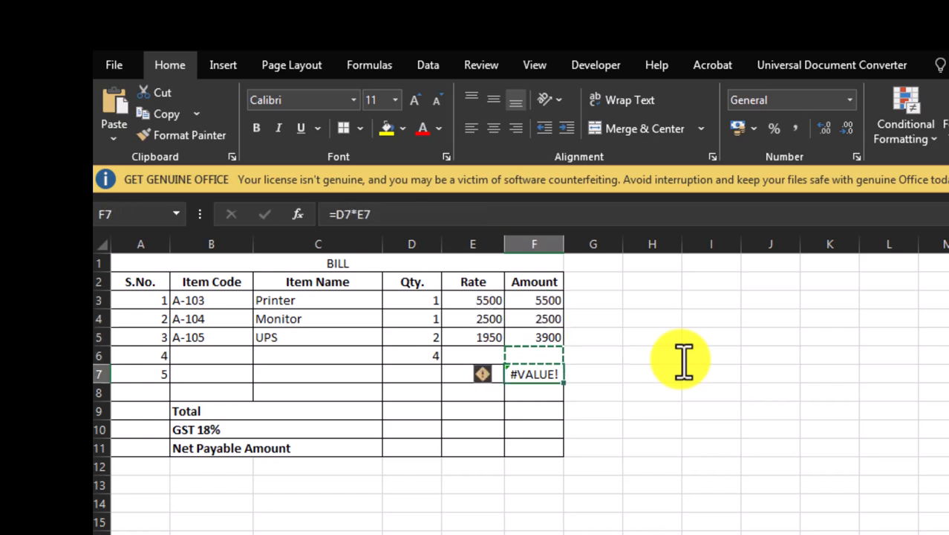
{"action": "key", "text": "ctrl+v"}
{"action": "key", "text": "Up"}
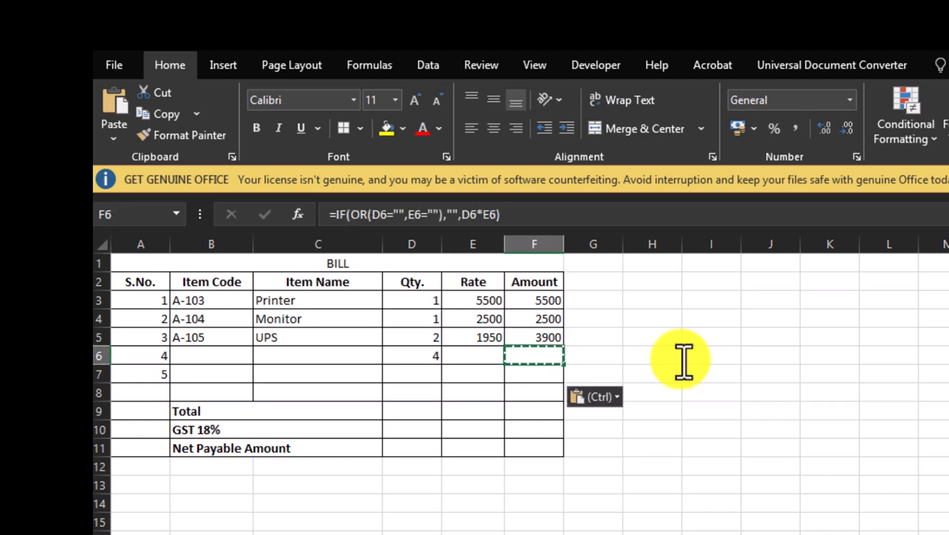
Examine the updated Amount formulas in the item rows from F7 up to F3.
{"action": "key", "text": "Down"}
{"action": "key", "text": "Up"}
{"action": "key", "text": "Up"}
{"action": "key", "text": "Up"}
{"action": "key", "text": "Up"}
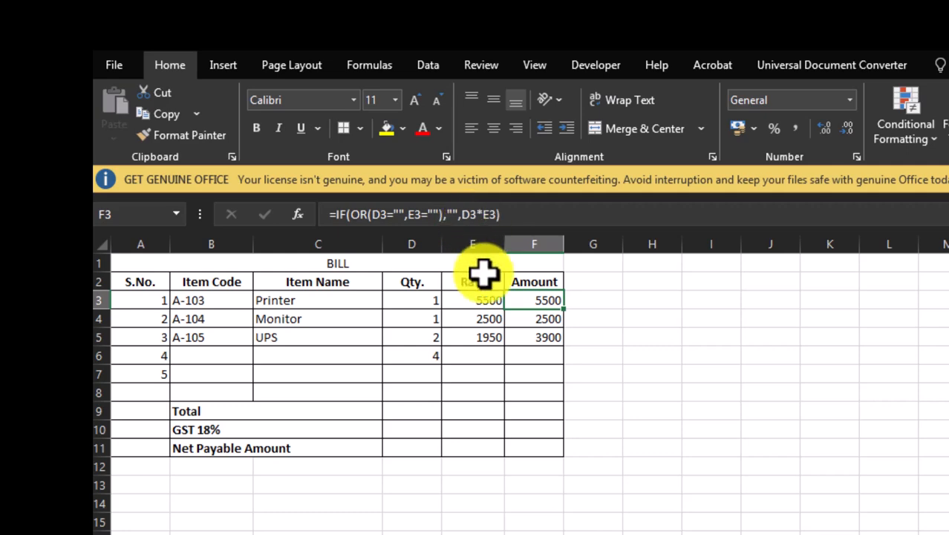
{"action": "key", "text": "F2"}
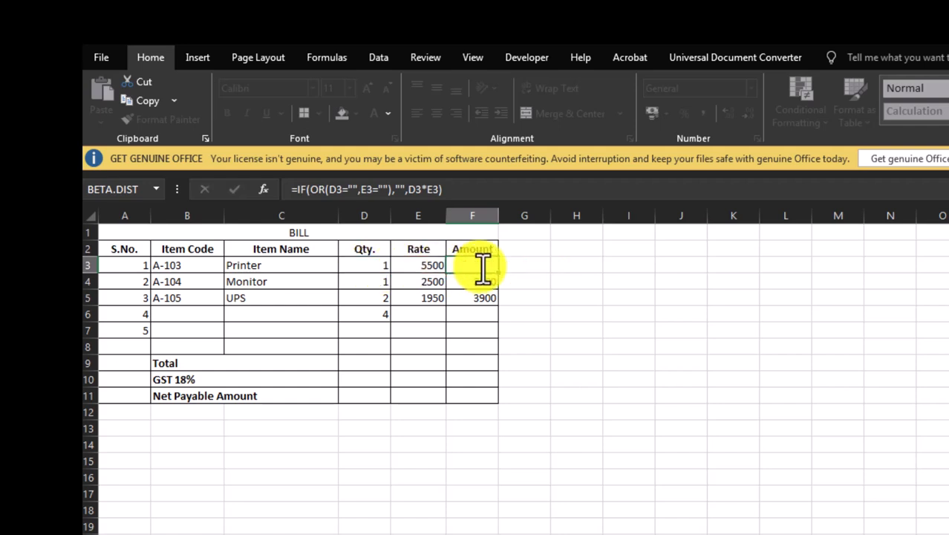
{"action": "key", "text": "ctrl+Return"}
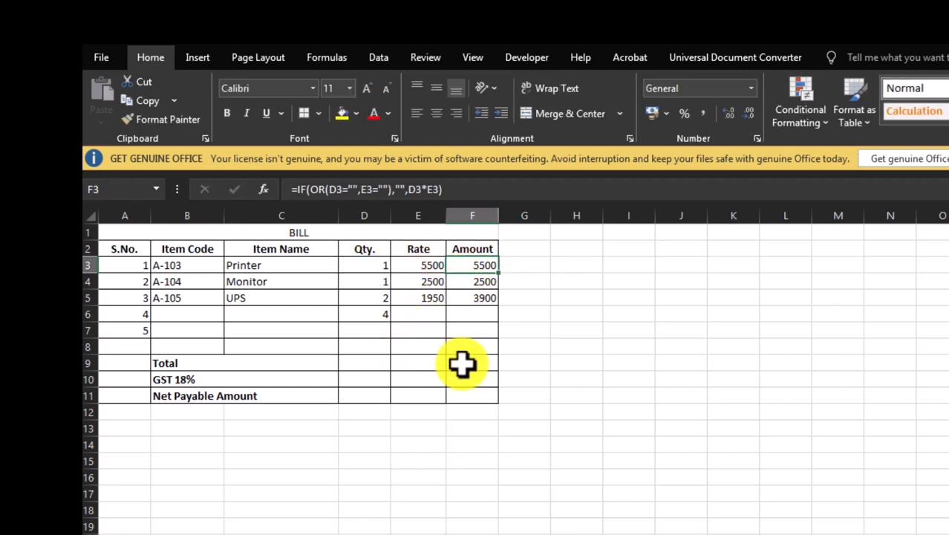
Total the item amounts in F9 with the formula =SUM(F3:F7).
{"action": "left_click_drag", "start_coordinate": [470, 263], "coordinate": [474, 347]}
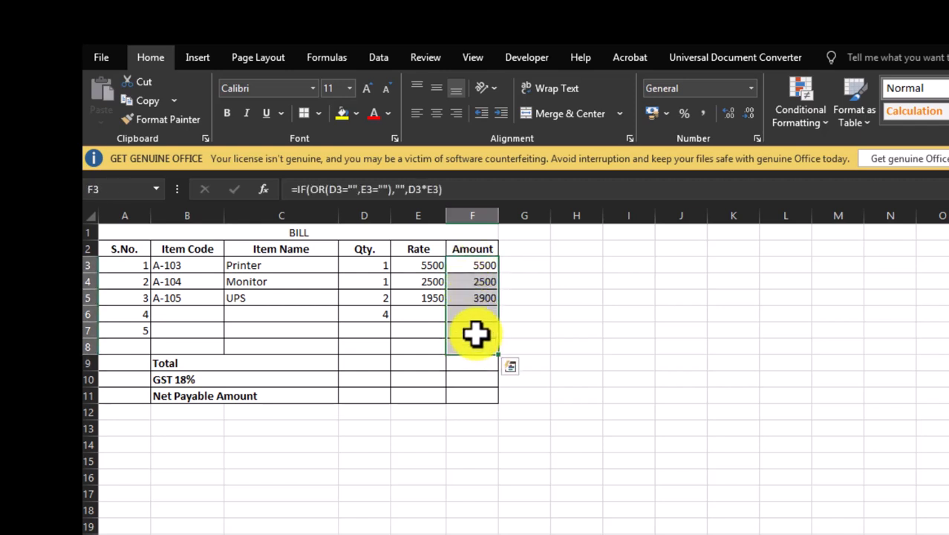
{"action": "left_click", "coordinate": [473, 363]}
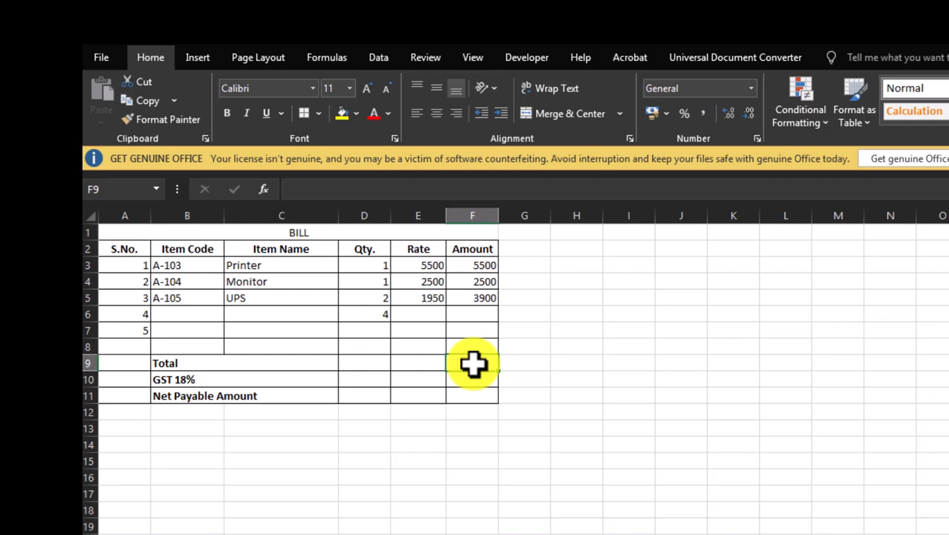
{"action": "type", "text": "=sum("}
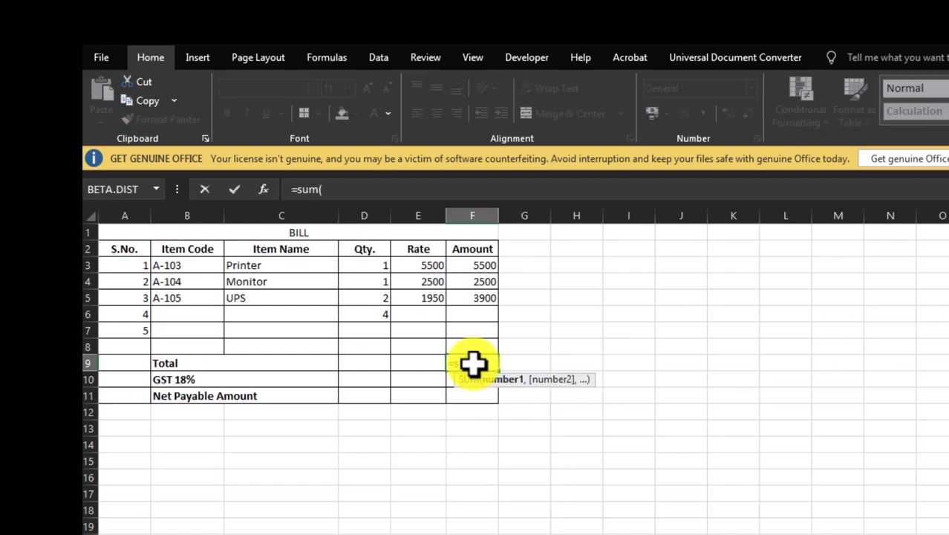
{"action": "left_click_drag", "start_coordinate": [493, 268], "coordinate": [467, 331]}
{"action": "type", "text": ")"}
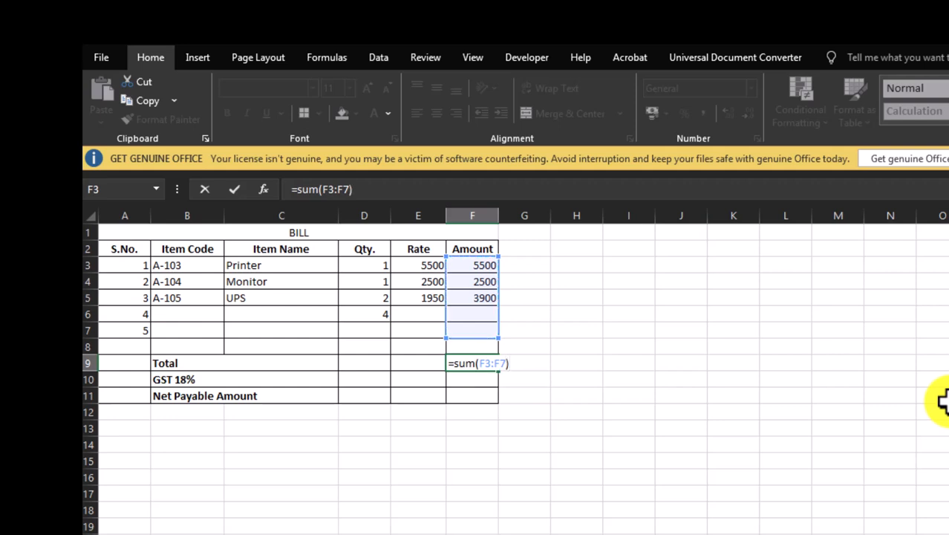
{"action": "key", "text": "Return"}
Calculate the 18% GST in F10 with the formula =F9*18%.
{"action": "type", "text": "="}
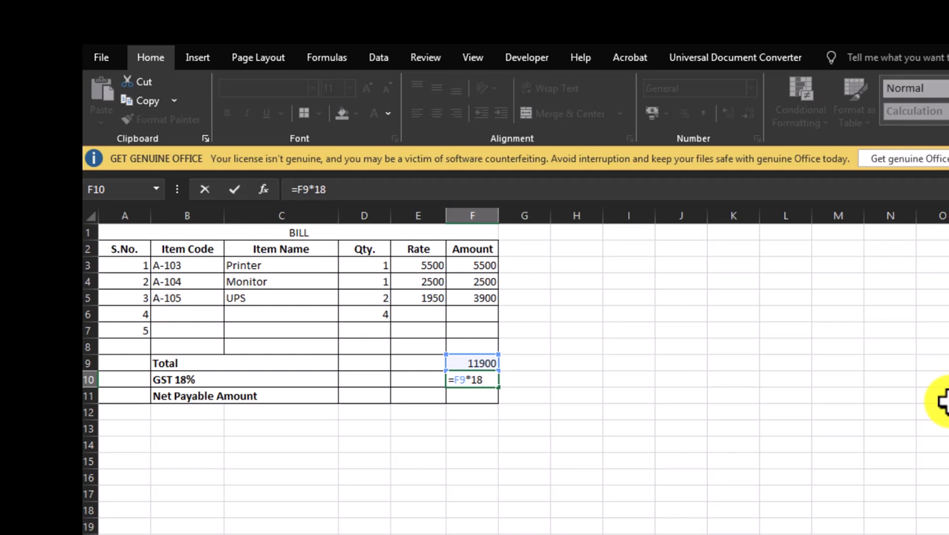
{"action": "type", "text": "F9*18%"}
{"action": "key", "text": "Return"}
Add the net payable amount in F11 by applying AutoSum to the total and GST in F9:F10.
{"action": "key", "text": "Up"}
{"action": "key", "text": "Up"}
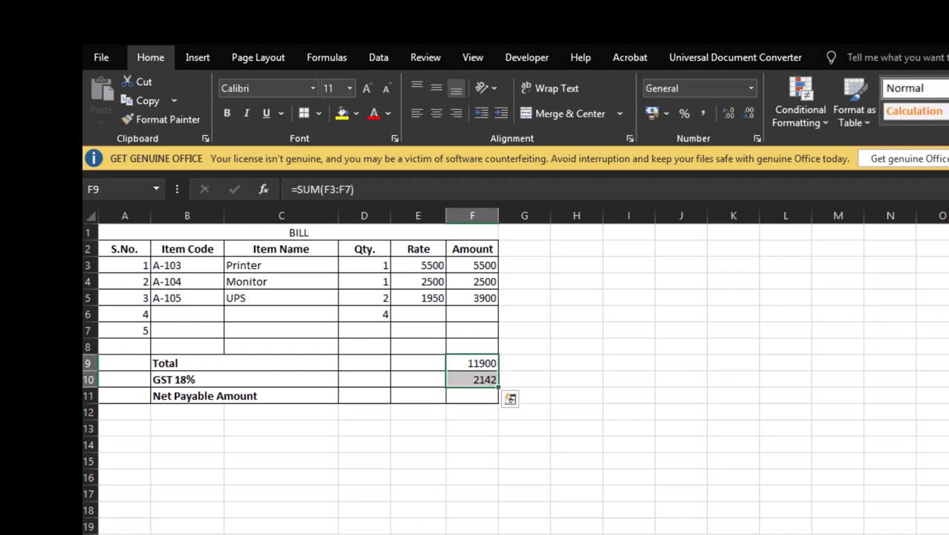
{"action": "key", "text": "alt+equal"}
Widen column F slightly and format the amounts in F3:F11 as numbers with two decimal places.
{"action": "left_click_drag", "start_coordinate": [499, 215], "coordinate": [511, 215]}
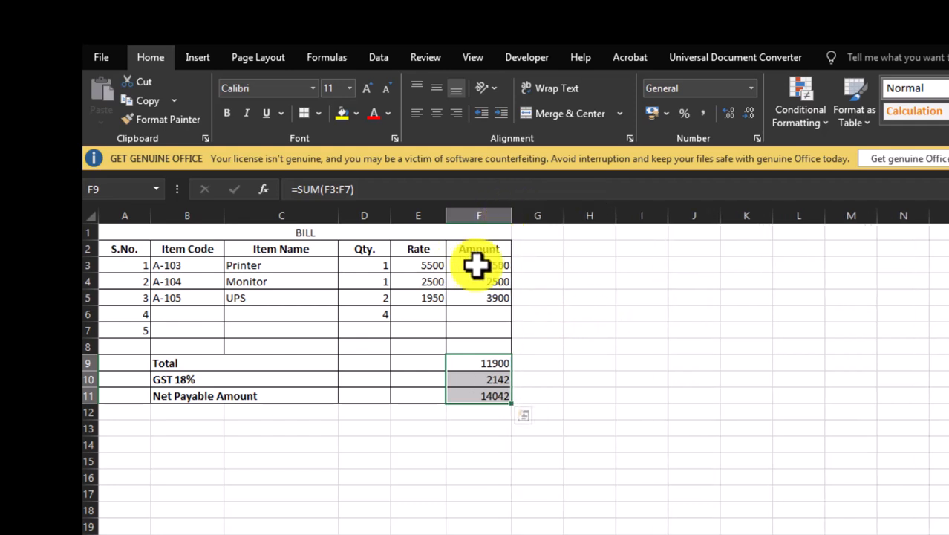
{"action": "left_click_drag", "start_coordinate": [479, 266], "coordinate": [485, 395]}
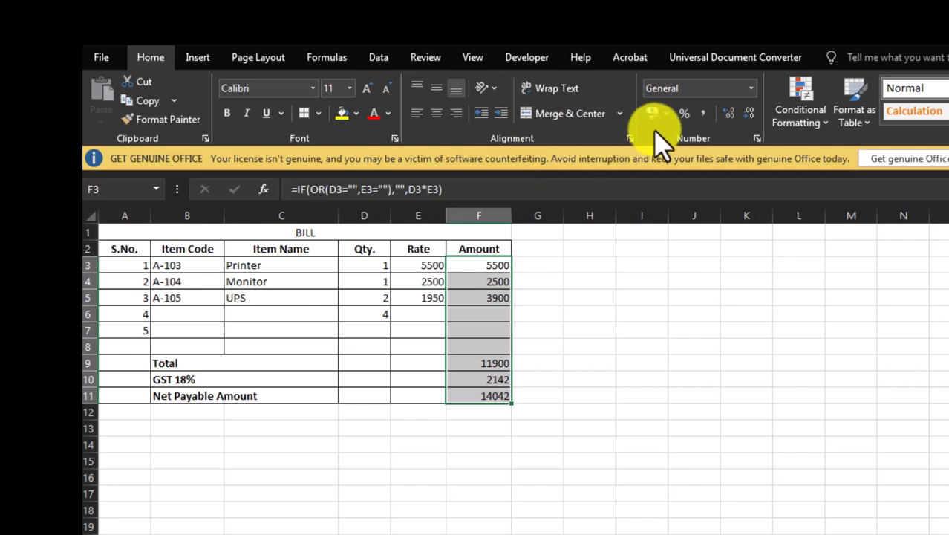
{"action": "left_click", "coordinate": [468, 377]}
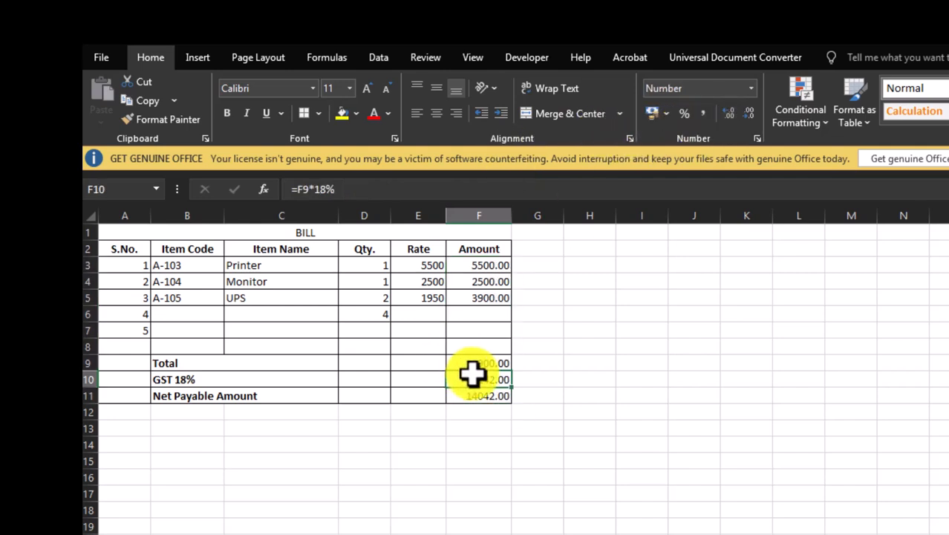
Choose item code A-105 for the fourth bill row in B6.
{"action": "left_click", "coordinate": [191, 315]}
{"action": "left_click", "coordinate": [231, 315]}
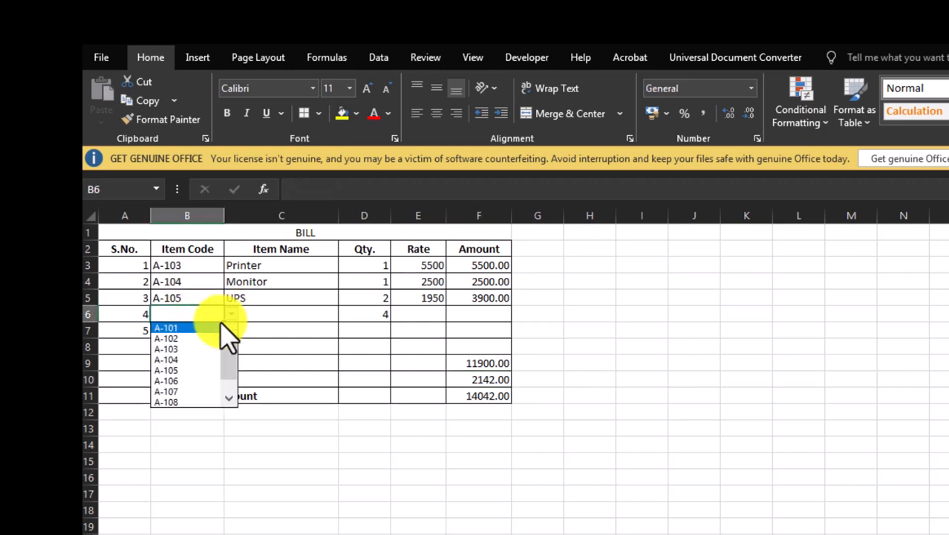
{"action": "left_click", "coordinate": [181, 370]}
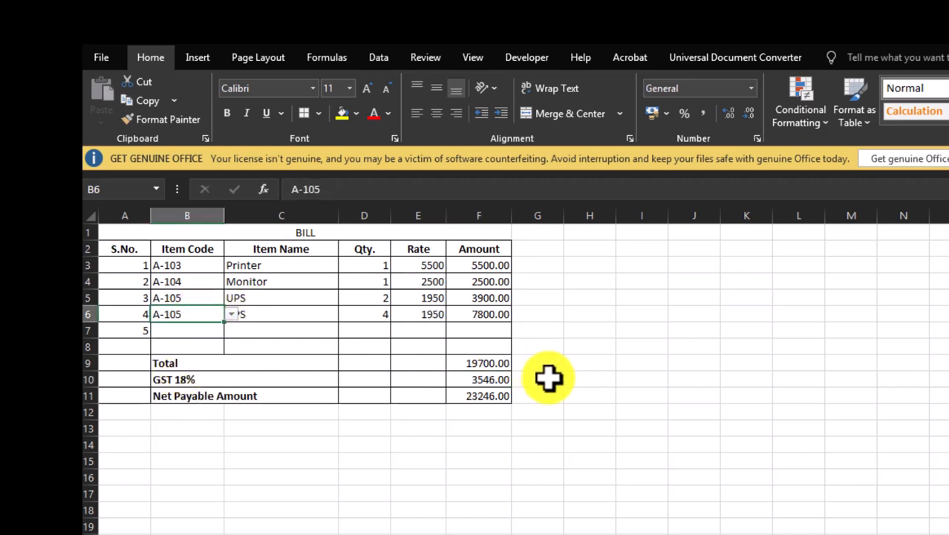